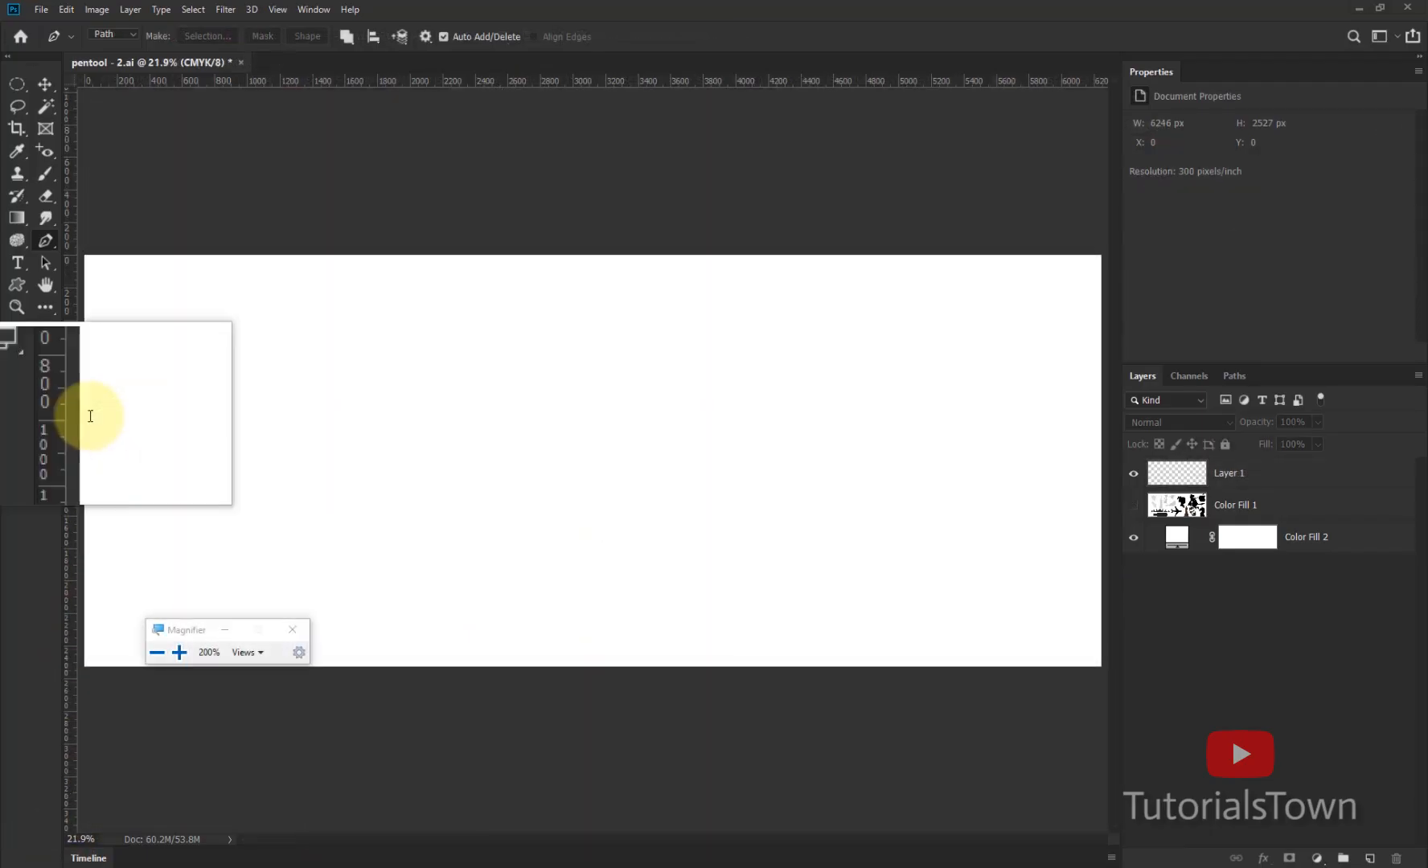
- Select the standard Pen Tool and set its drawing mode to Path
{"action": "left_click", "coordinate": [46, 241]}
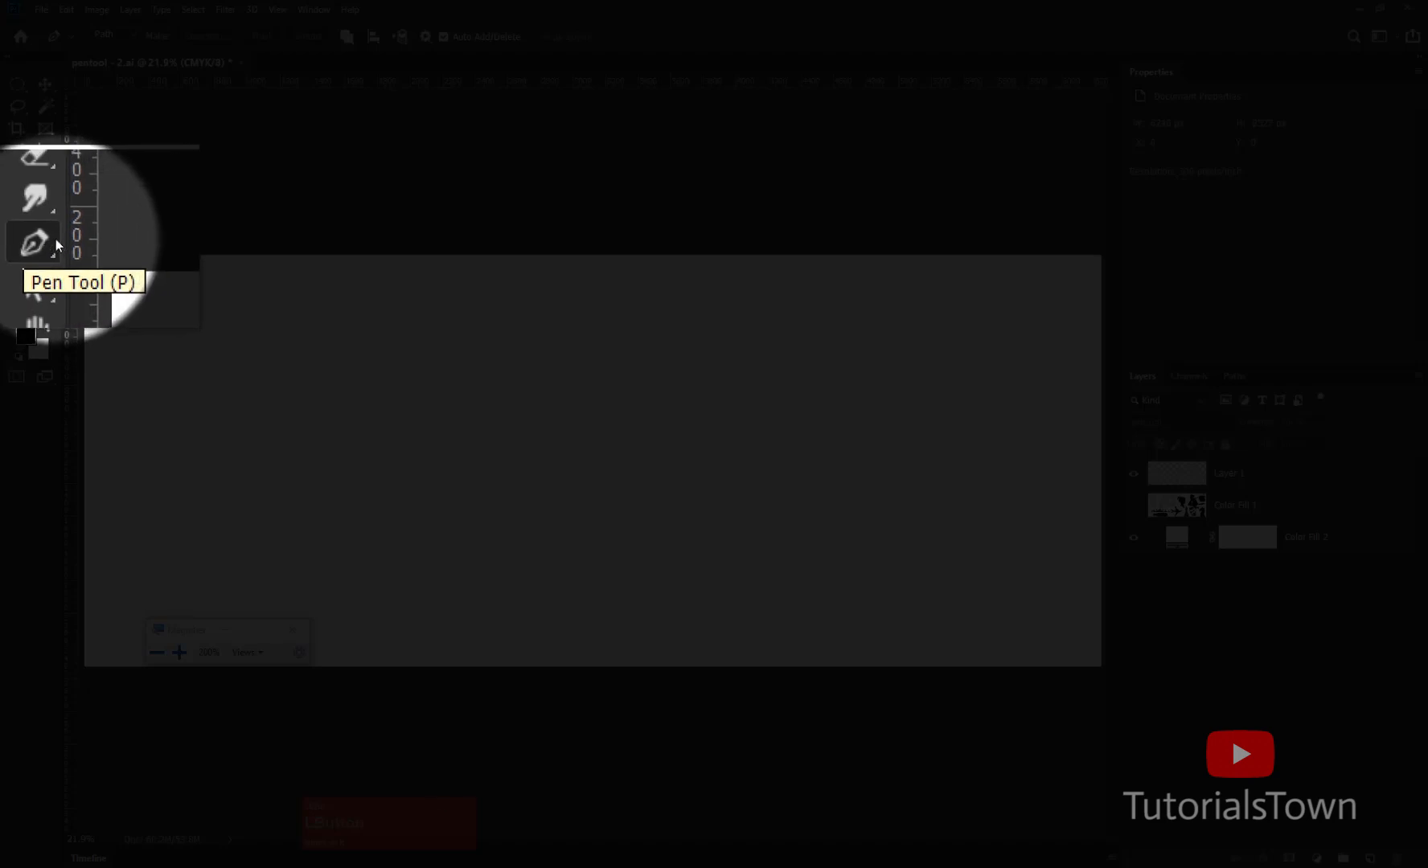
{"action": "left_click", "coordinate": [49, 242]}
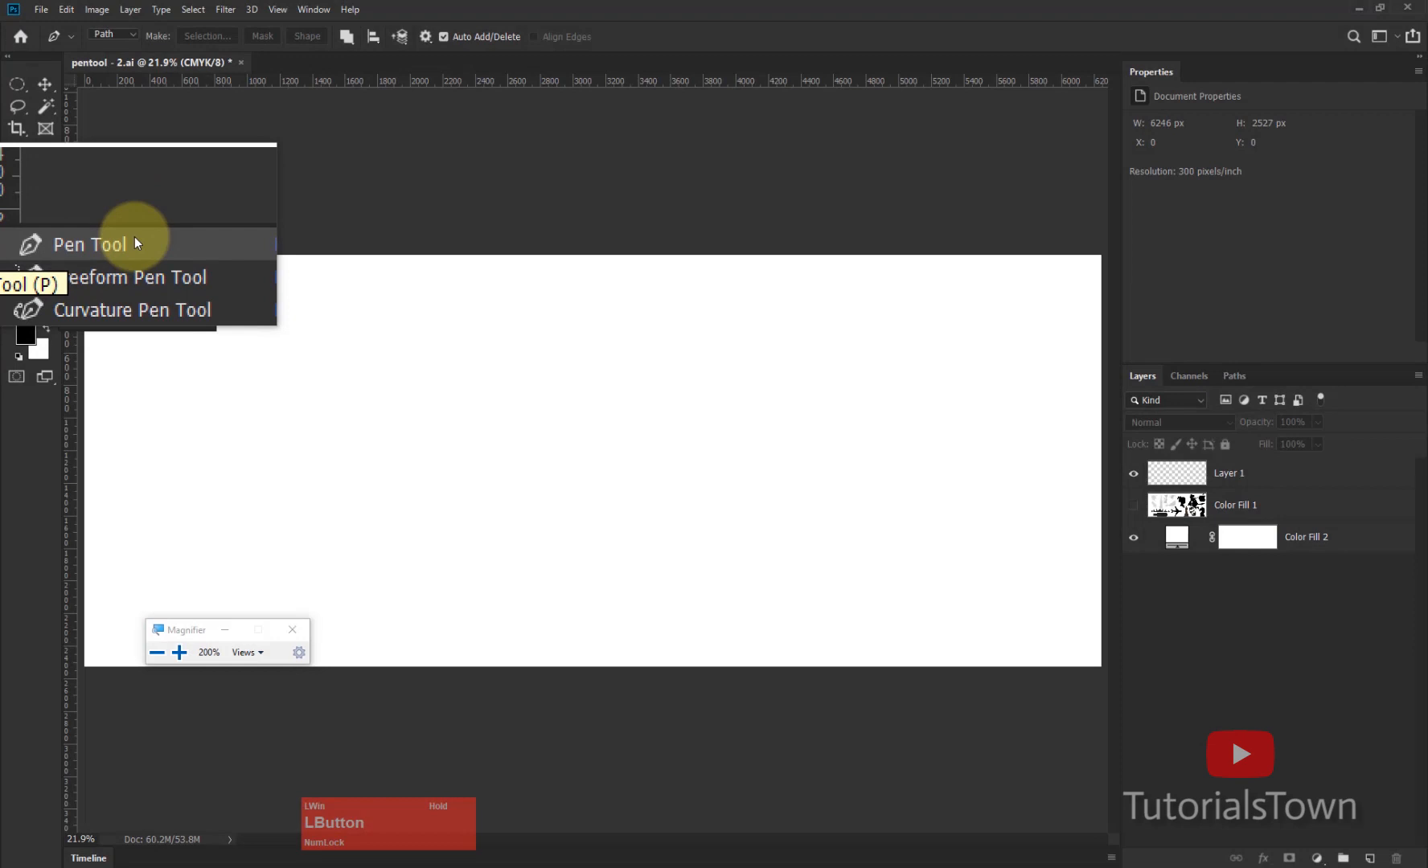
{"action": "left_click", "coordinate": [135, 242]}
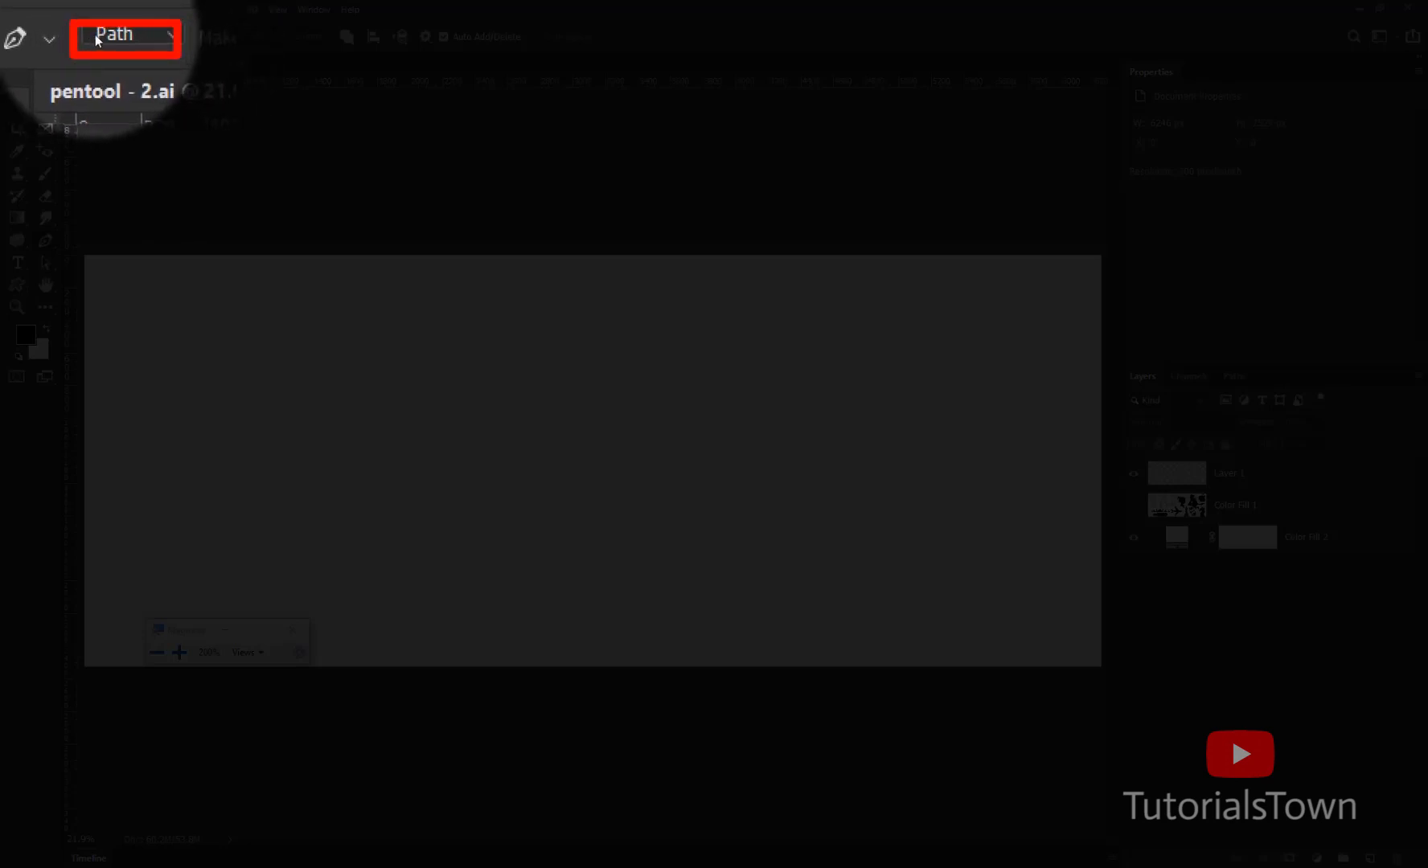
{"action": "left_click", "coordinate": [100, 33]}
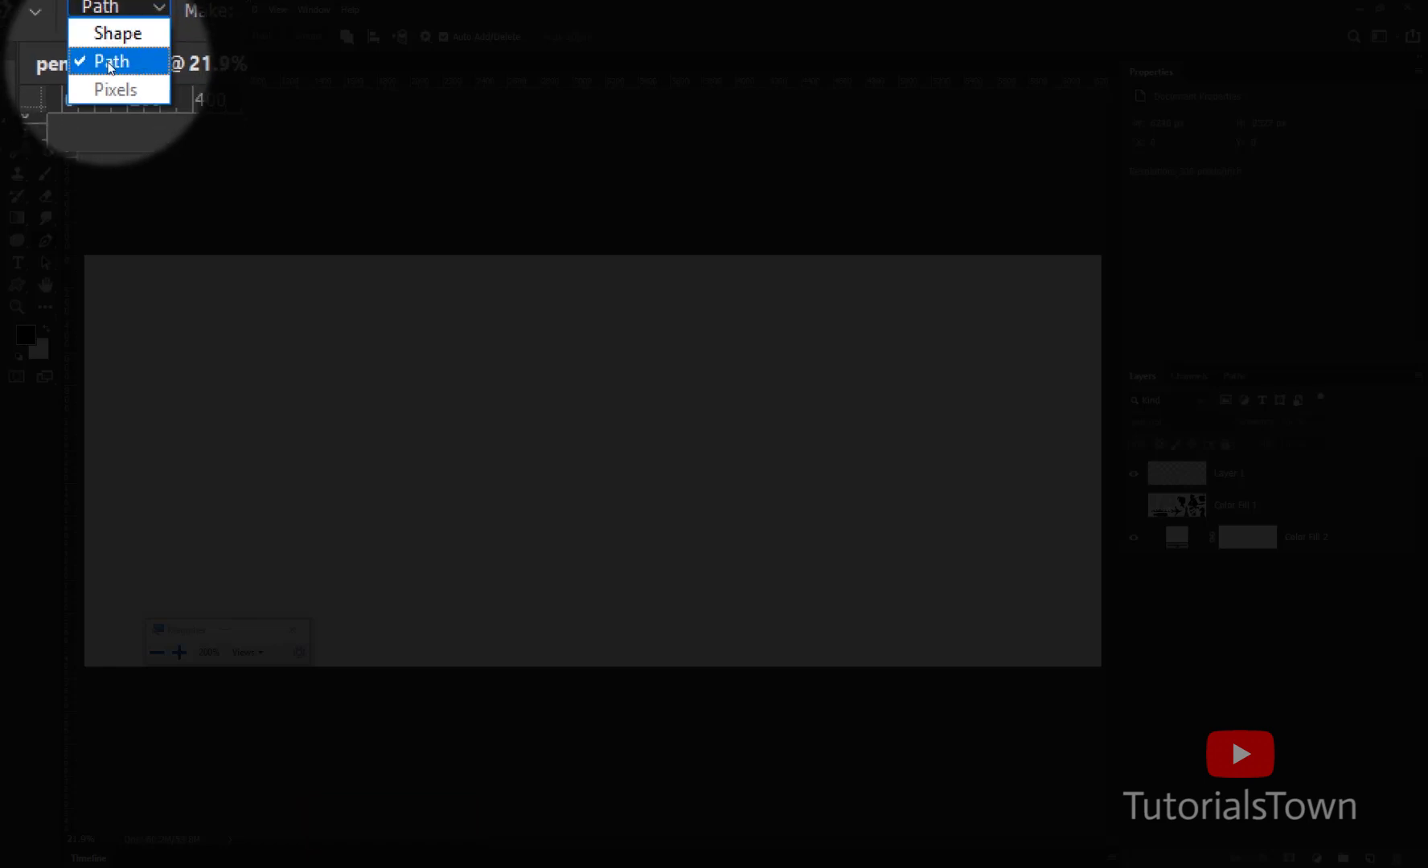
{"action": "left_click", "coordinate": [111, 64]}
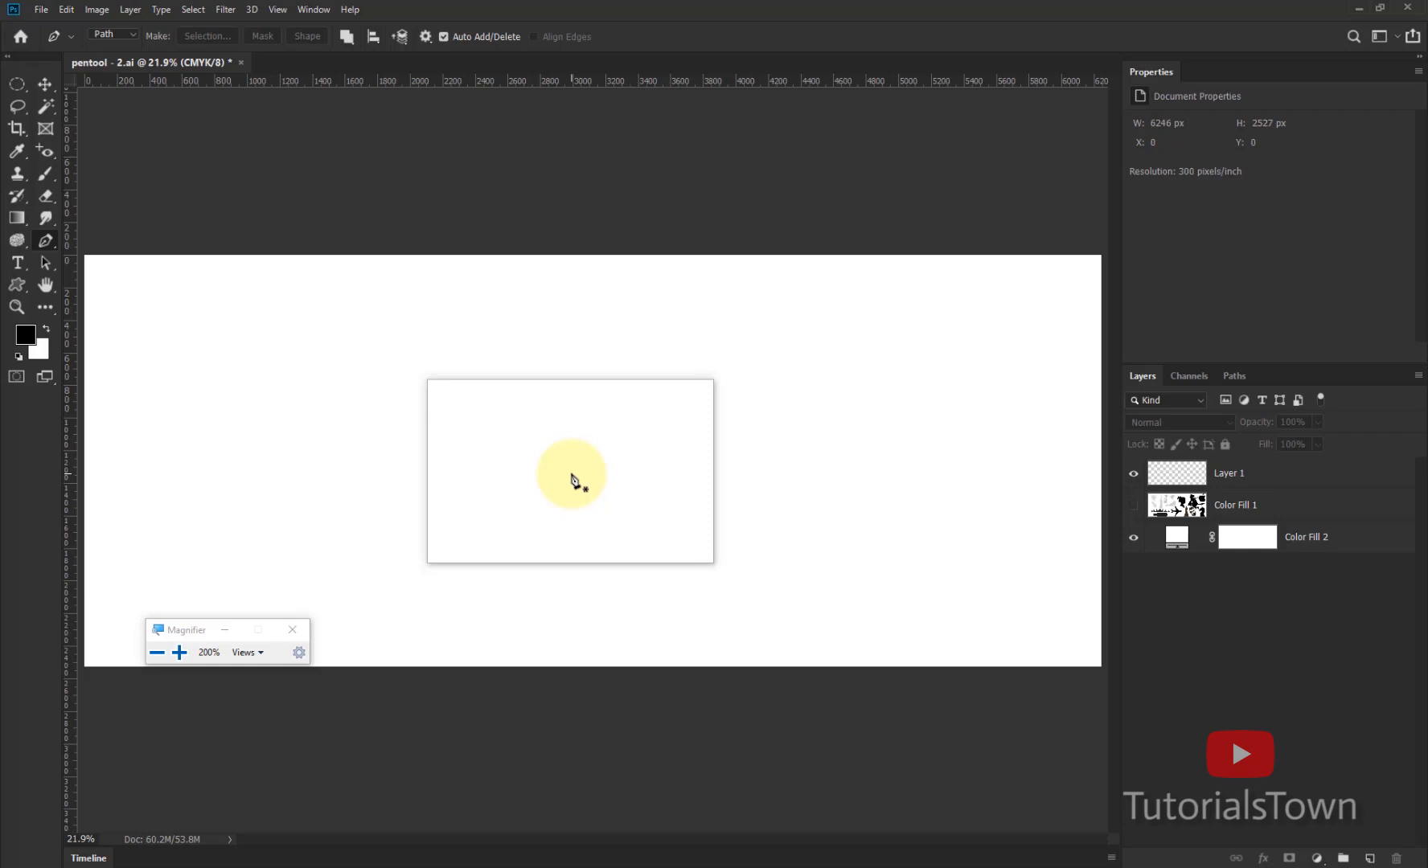
- Set the Pen Tool's drawing mode to Shape and its stroke colour to magenta
{"action": "left_click", "coordinate": [124, 34]}
{"action": "left_click", "coordinate": [114, 46]}
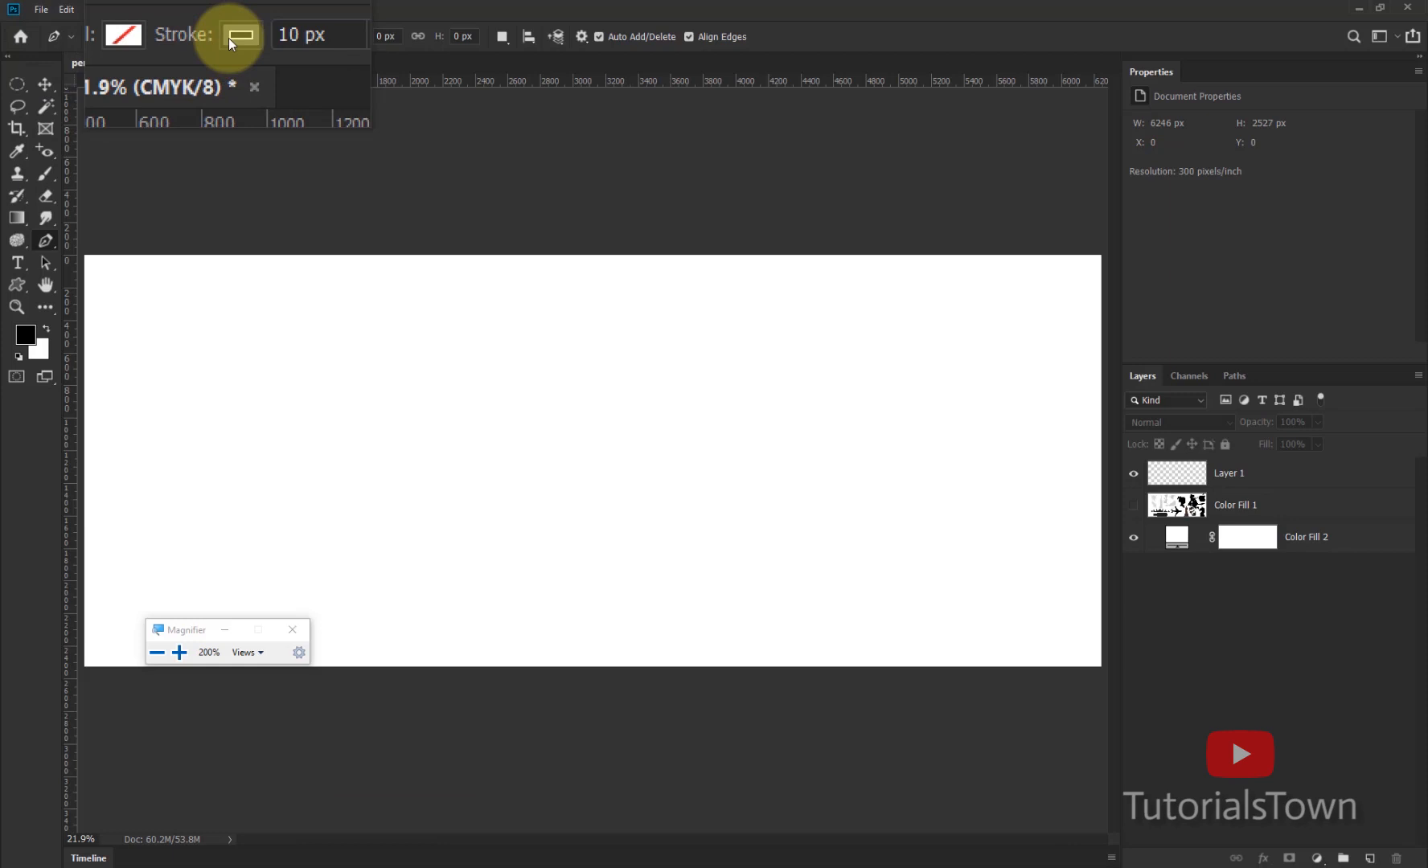
{"action": "left_click", "coordinate": [228, 37]}
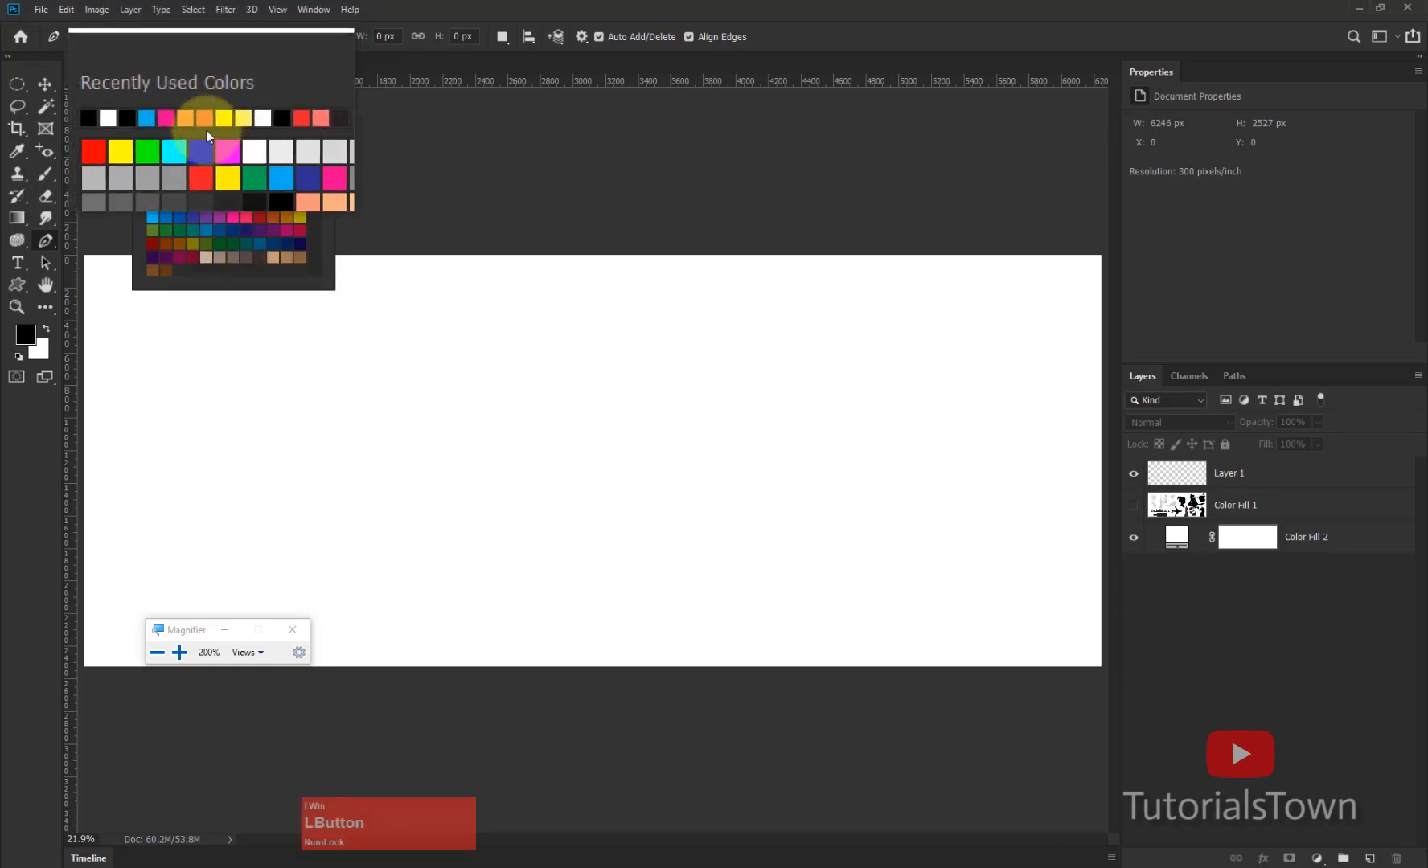
{"action": "left_click", "coordinate": [219, 137]}
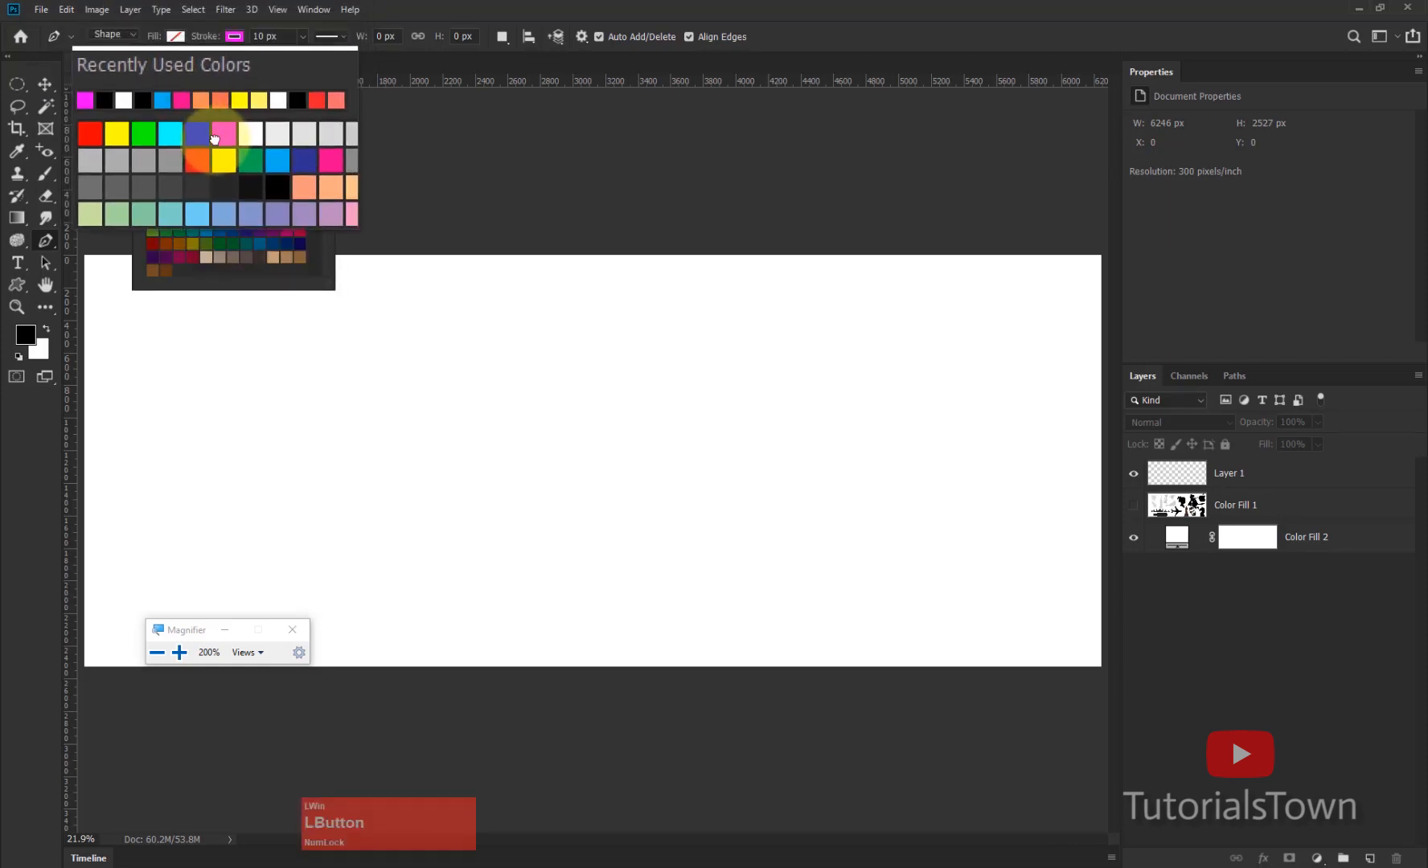
{"action": "left_click", "coordinate": [23, 472]}
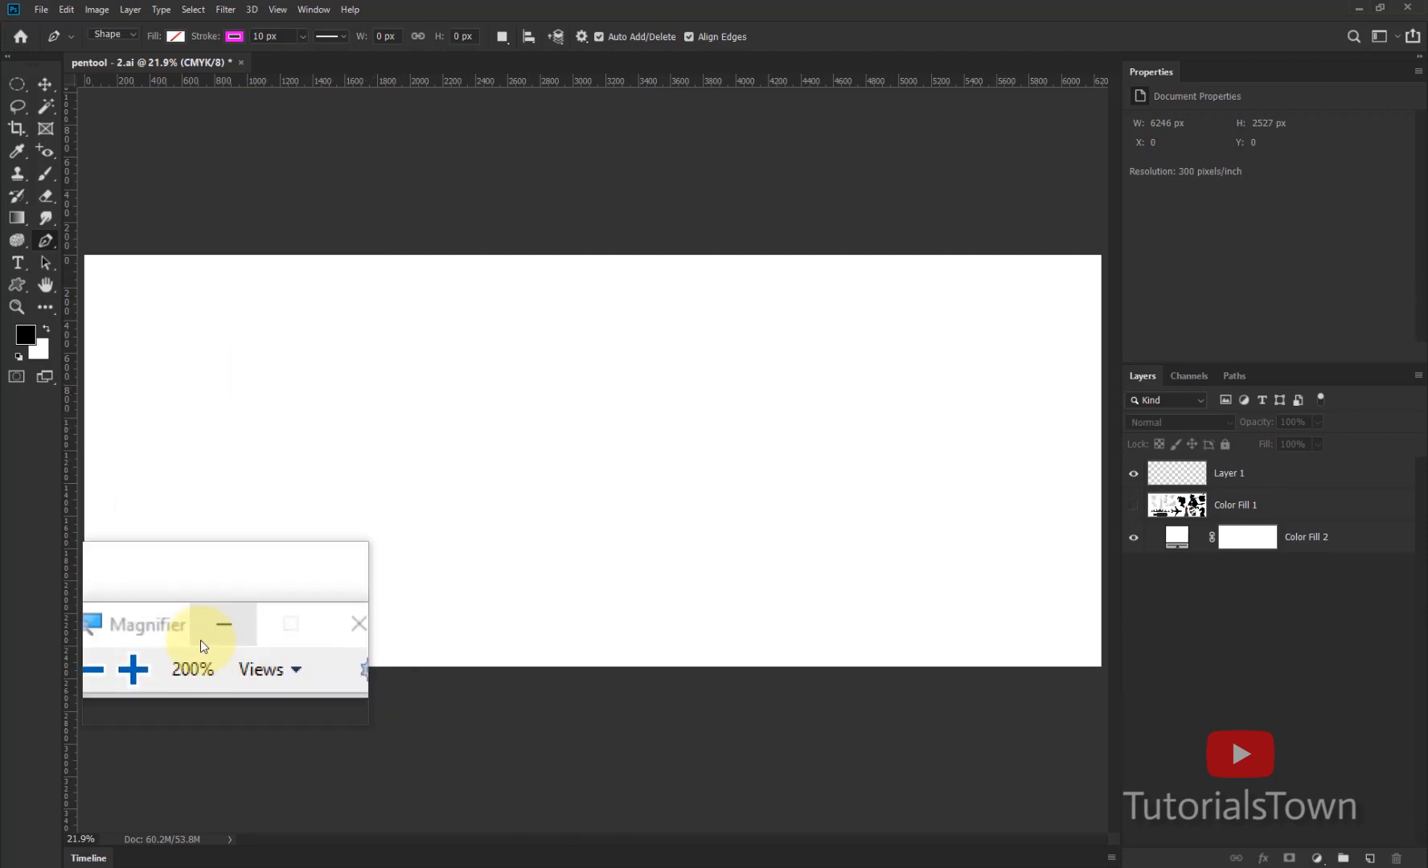
- Switch the Magnifier to full-screen view and set its zoom to 225% to enlarge the pen cursor
{"action": "left_click", "coordinate": [187, 650]}
{"action": "left_click", "coordinate": [186, 649]}
{"action": "left_click", "coordinate": [186, 650]}
{"action": "left_click", "coordinate": [186, 649]}
{"action": "left_click", "coordinate": [186, 650]}
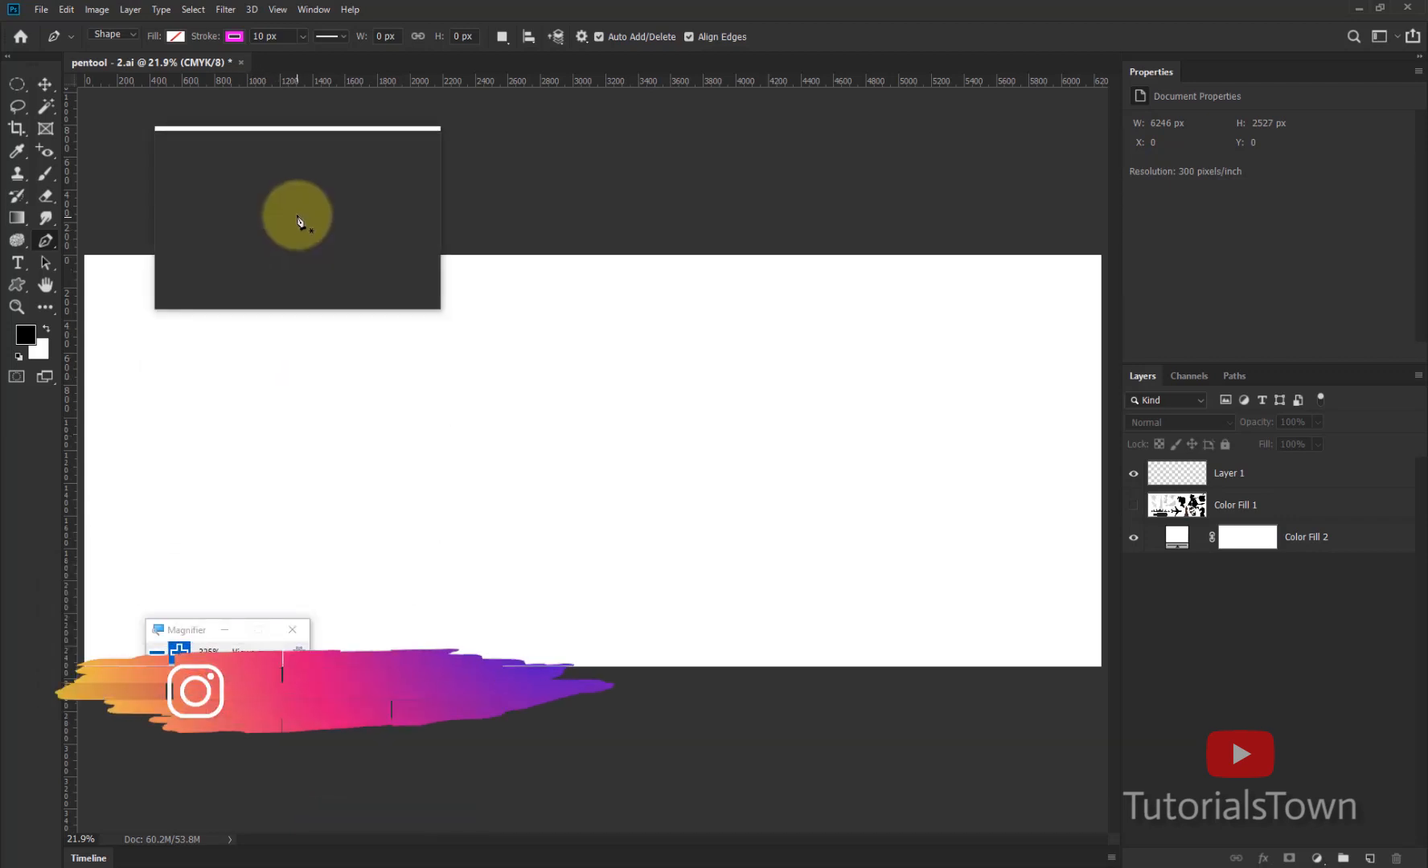
{"action": "key", "text": "ctrl+alt+f"}
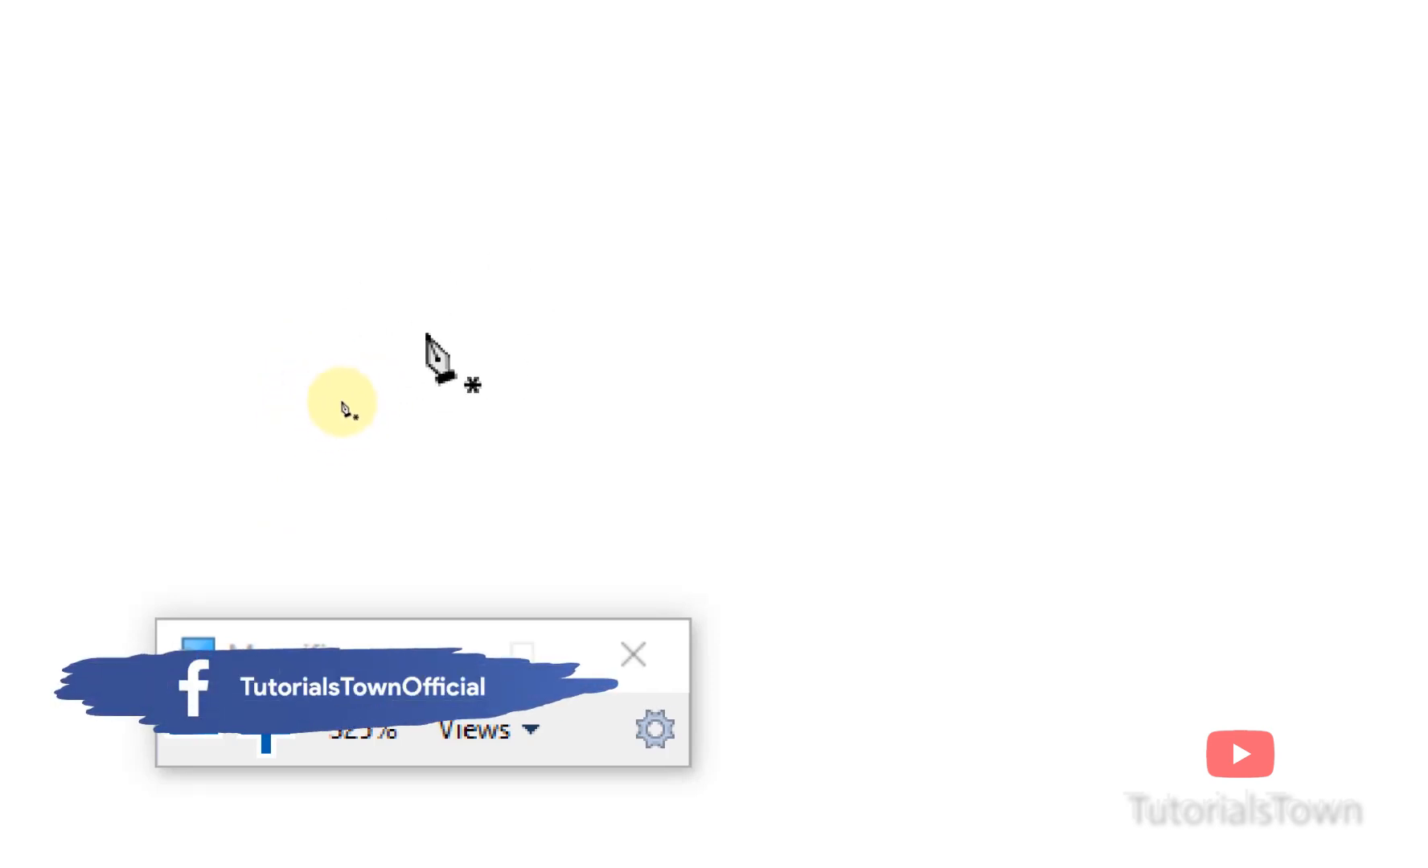
{"action": "left_click", "coordinate": [193, 727]}
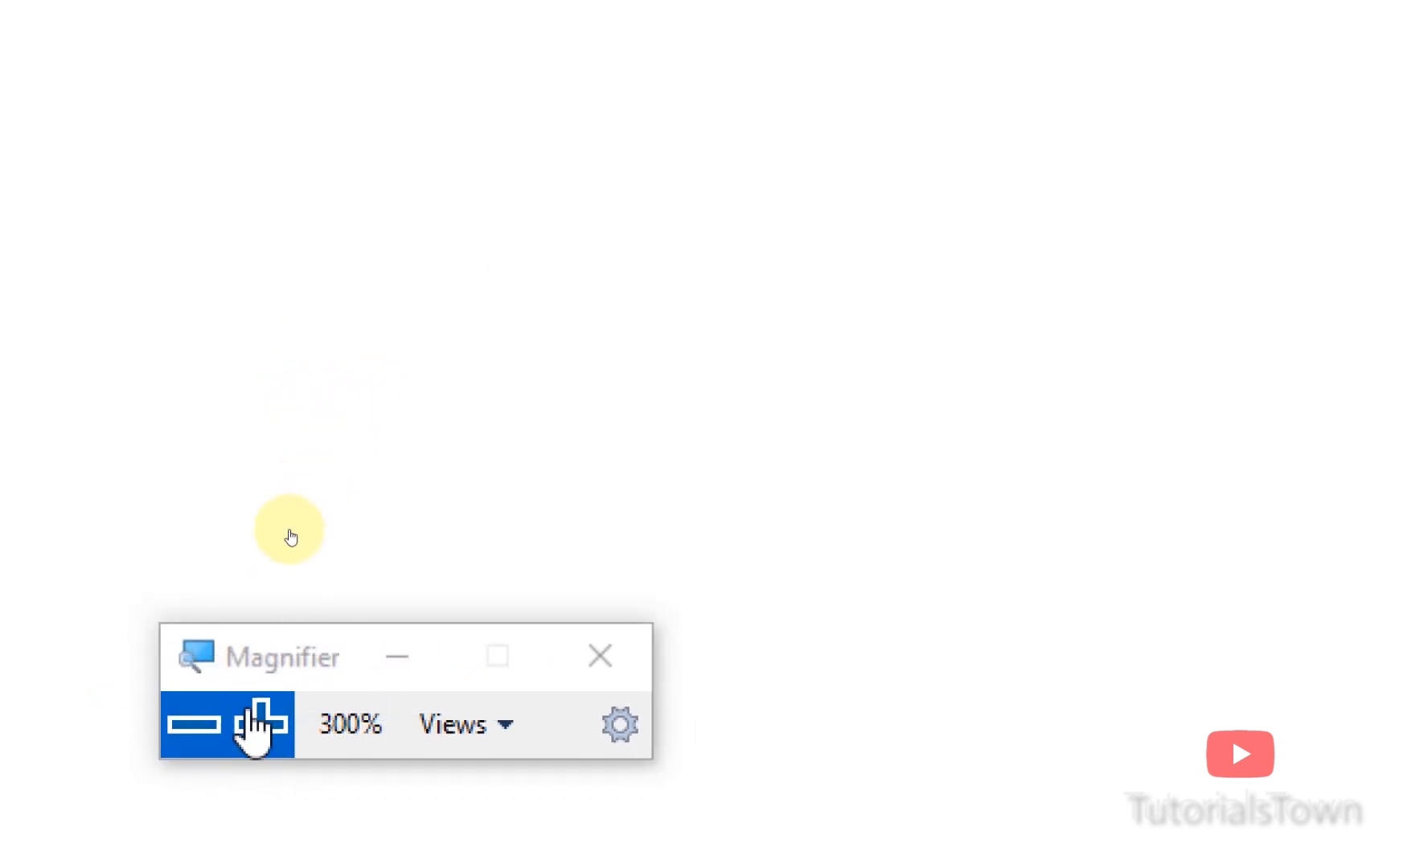
{"action": "left_click", "coordinate": [210, 724]}
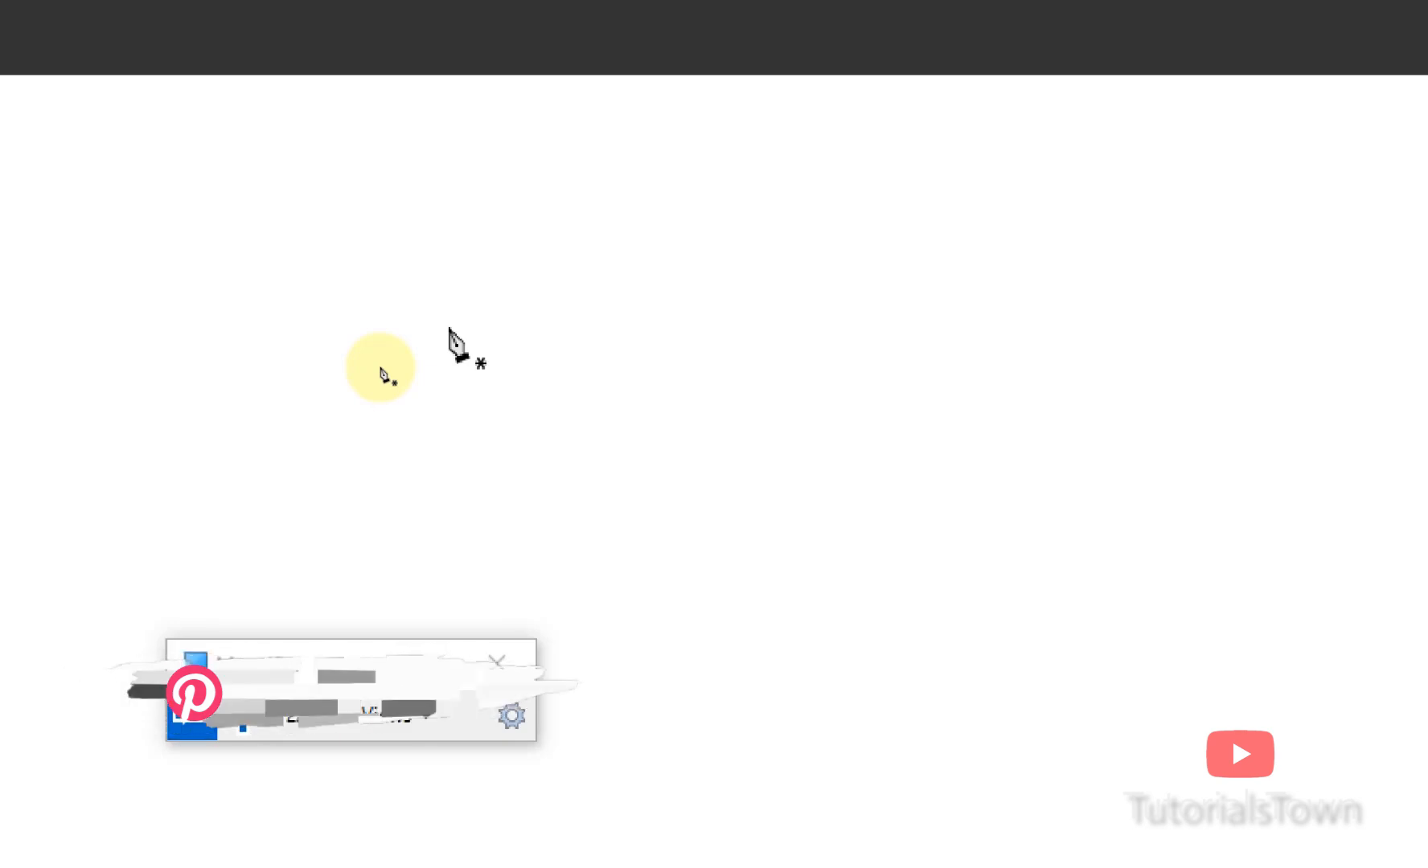
- Toggle the pen cursor repeatedly between the precise crosshair and the standard pen icon to compare them
{"action": "key", "text": "Caps_Lock"}
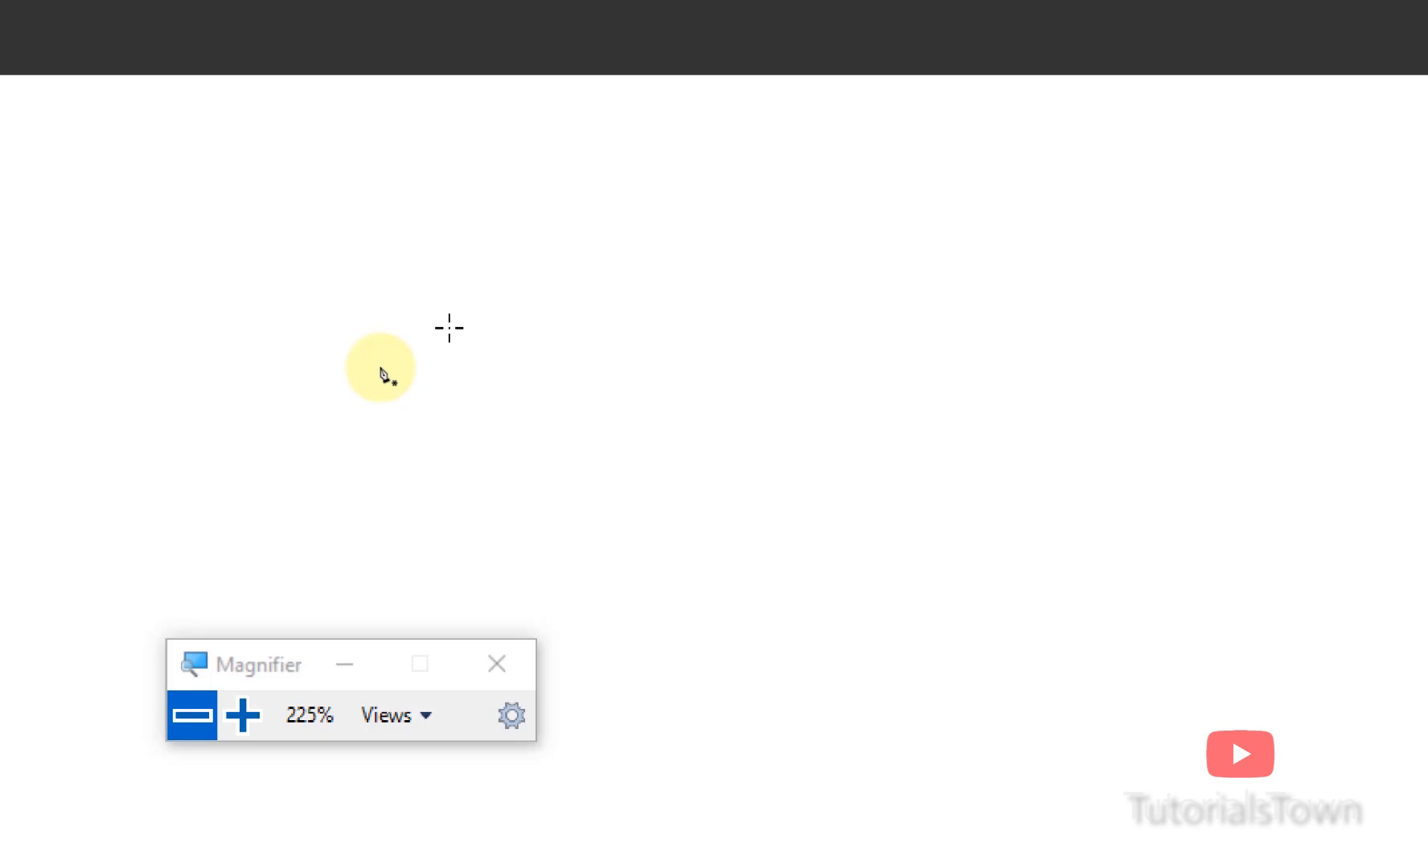
{"action": "key", "text": "Caps_Lock"}
{"action": "key", "text": "Caps_Lock"}
{"action": "key", "text": "Caps_Lock"}
{"action": "key", "text": "Caps_Lock"}
{"action": "key", "text": "Caps_Lock"}
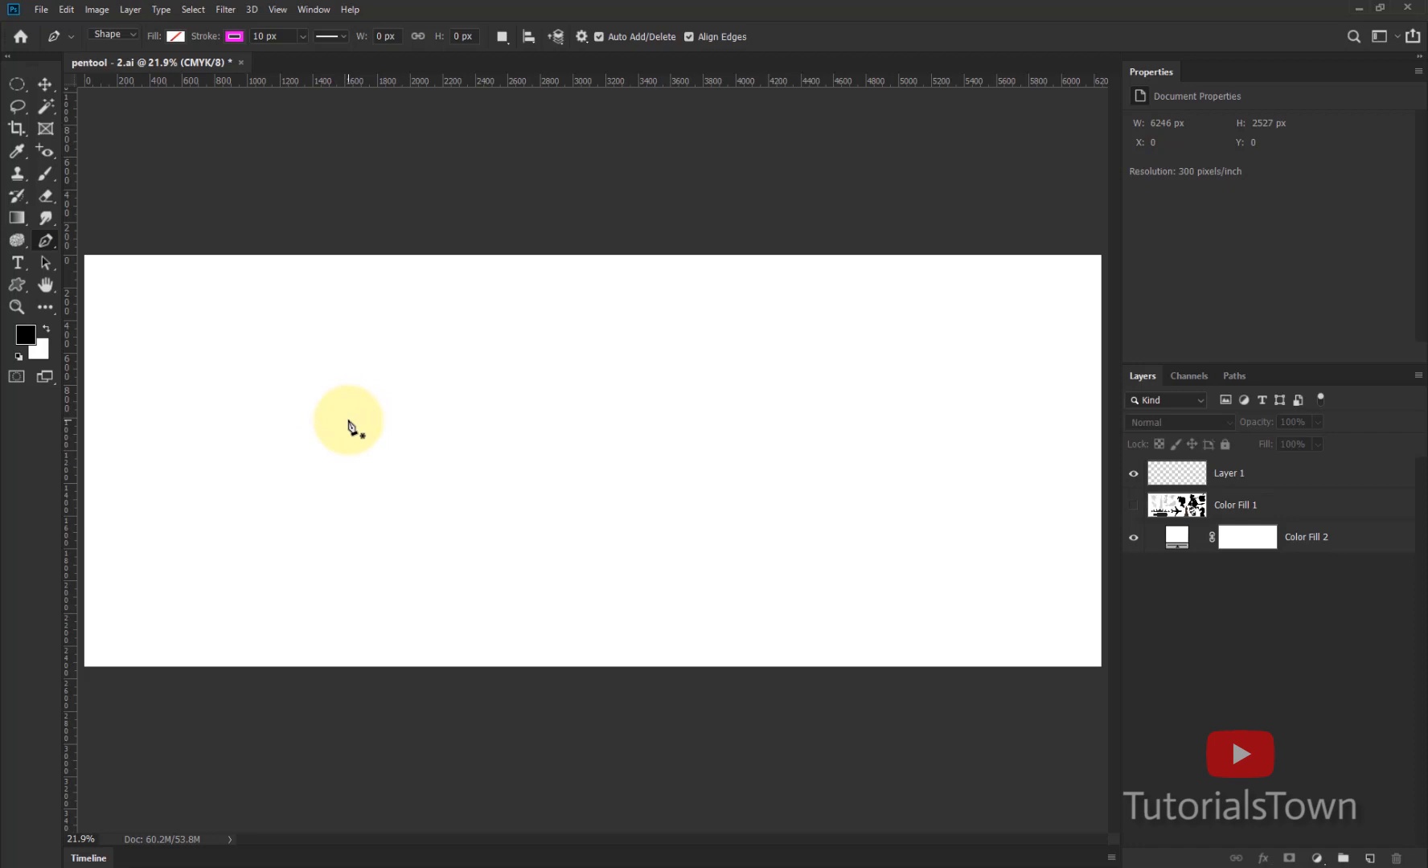
- Switch to Notepad and write the enlarged note "* = Create new Shape/Path"
{"action": "left_click", "coordinate": [765, 860]}
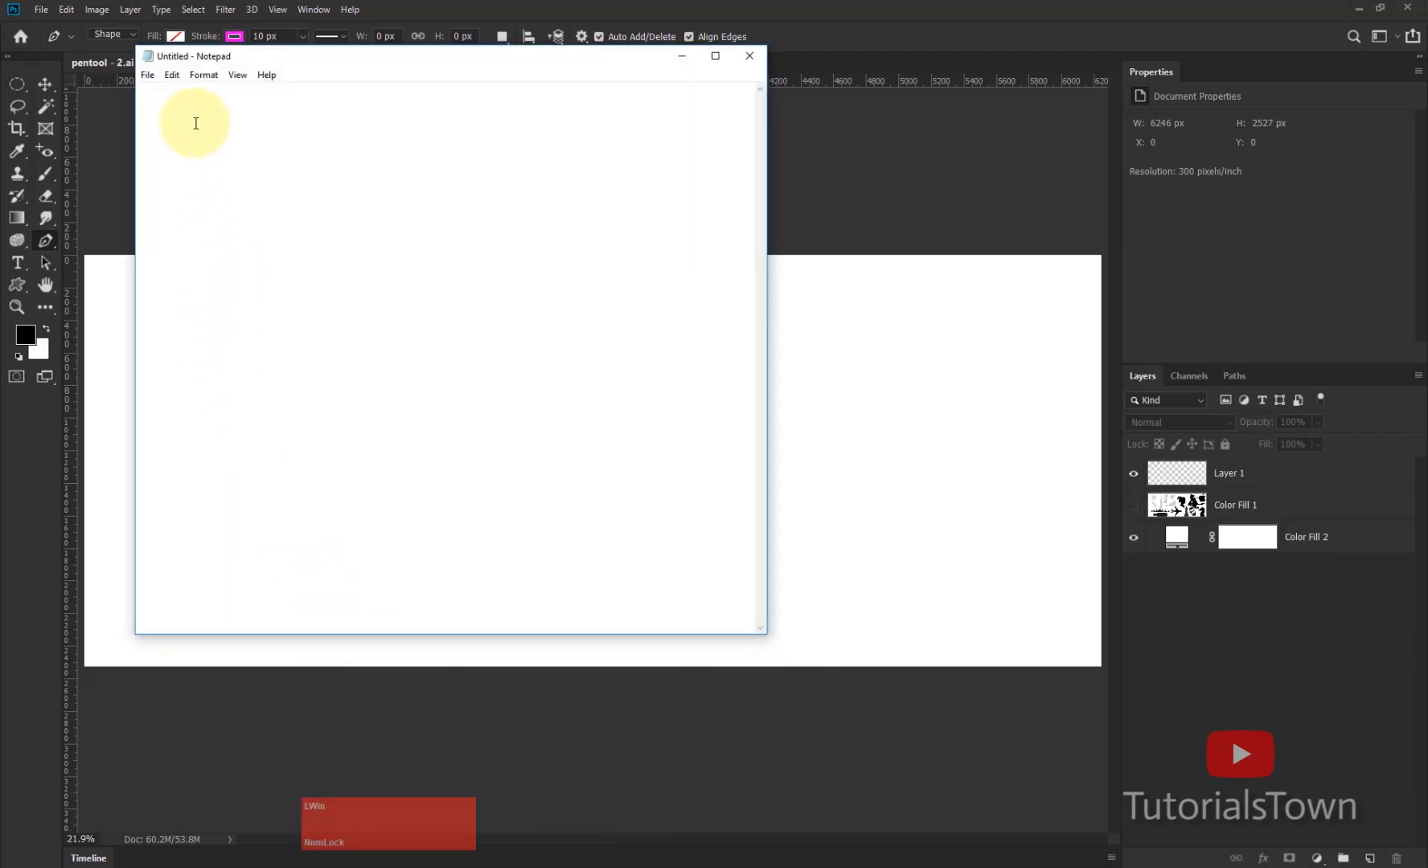
{"action": "type", "text": "*"}
{"action": "left_click", "coordinate": [195, 123]}
{"action": "scroll", "coordinate": [195, 123], "scroll_direction": "up", "scroll_amount": 3}
{"action": "type", "text": "= Cr"}
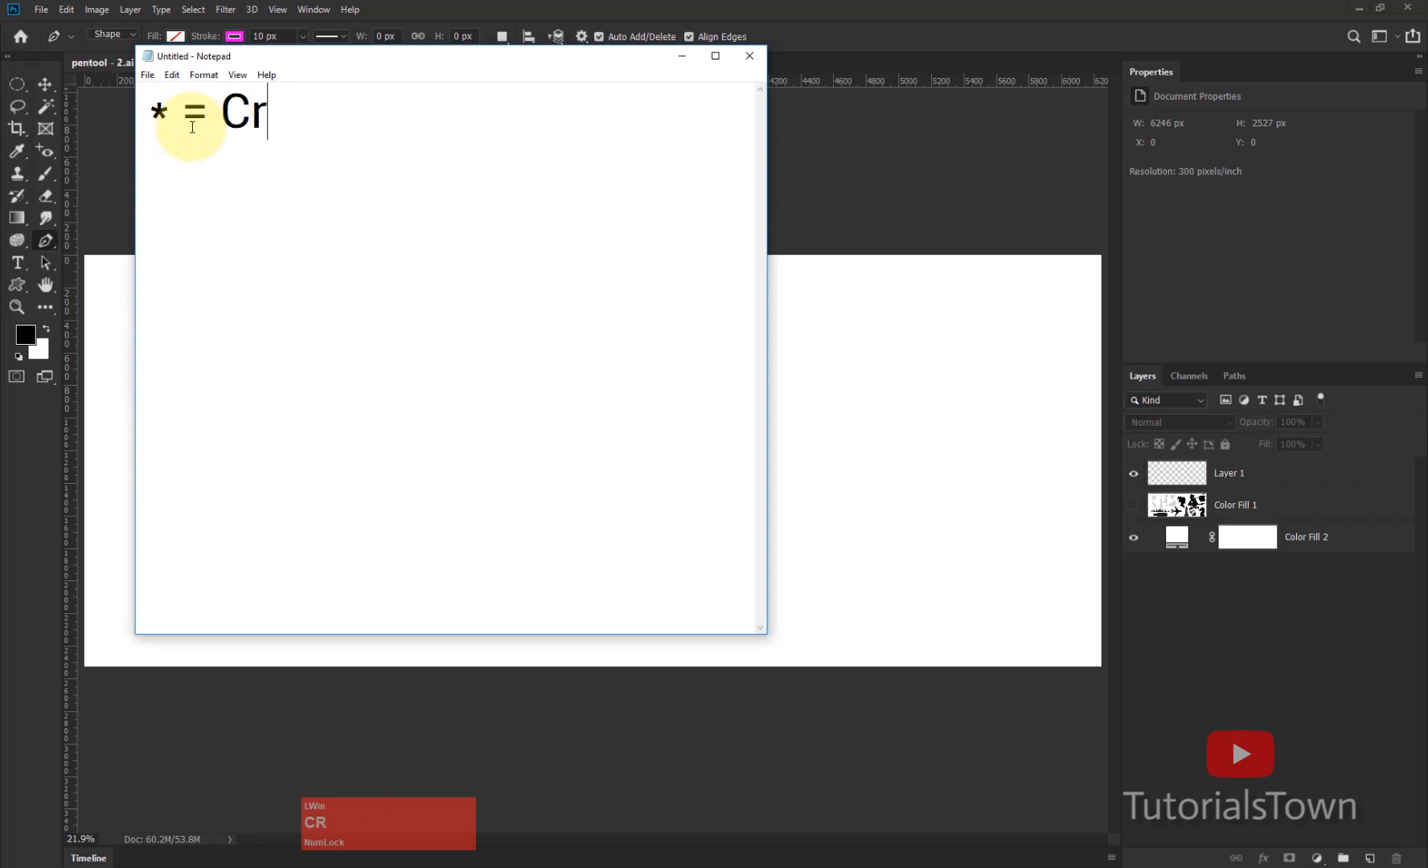
{"action": "type", "text": "eate new Shape"}
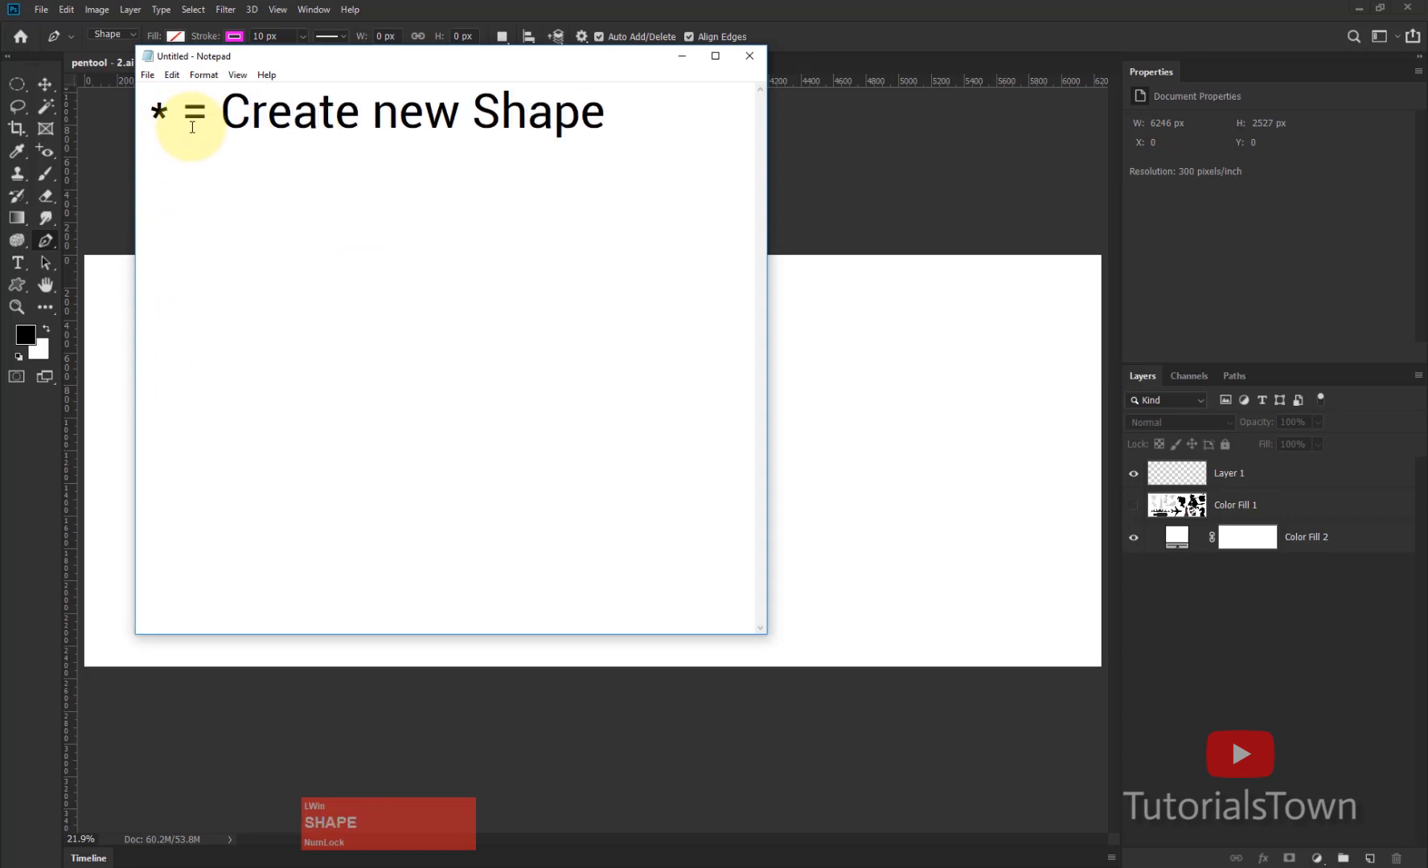
{"action": "type", "text": "/Path"}
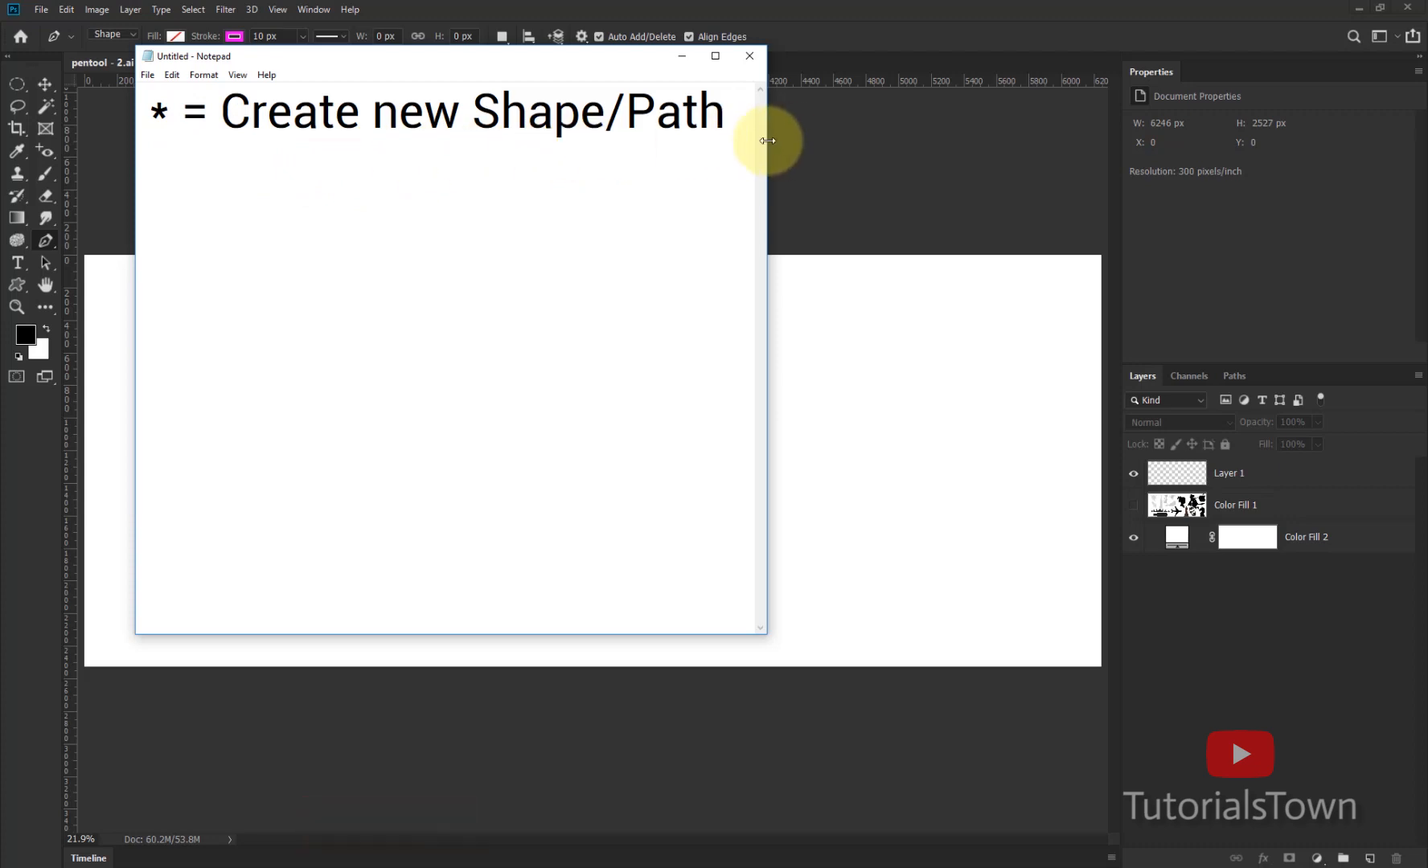
- Widen the Notepad window to make room for longer notes, and return to Photoshop
{"action": "left_click", "coordinate": [816, 148]}
{"action": "left_click_drag", "start_coordinate": [767, 136], "coordinate": [998, 153]}
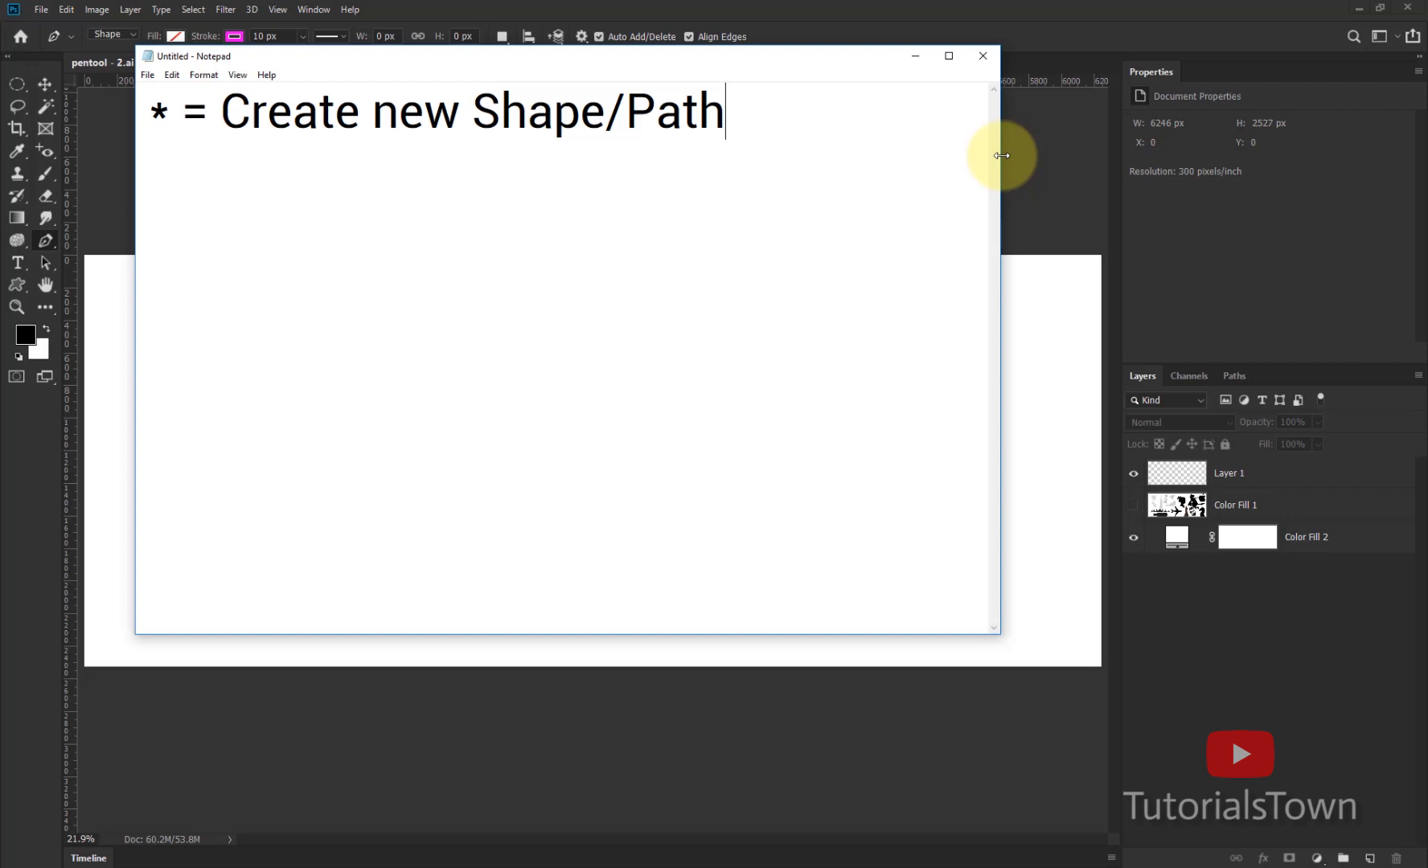
{"action": "left_click", "coordinate": [915, 24]}
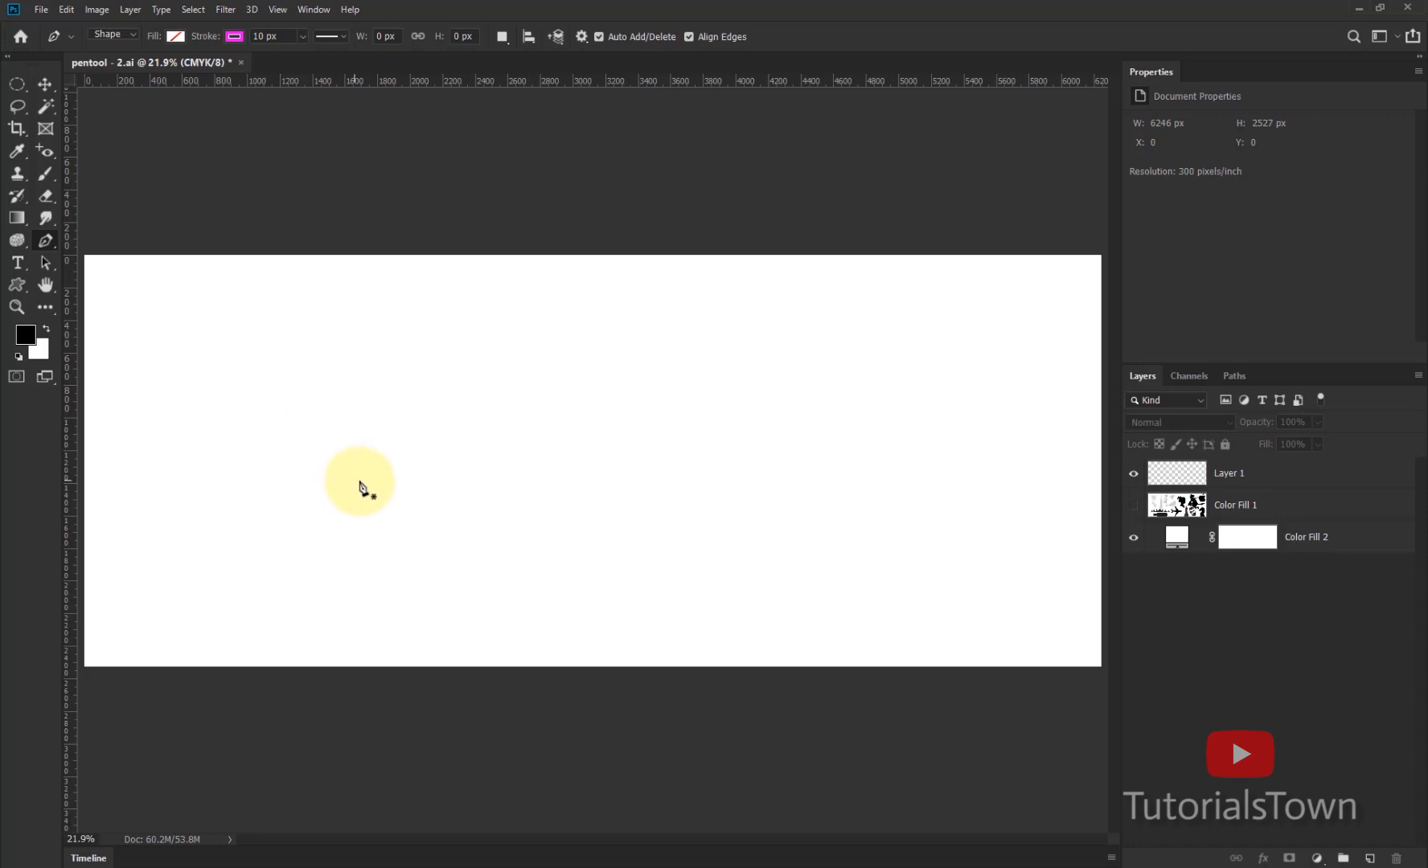
- Draw an open zigzag shape with eleven straight-line anchor points across the canvas, about 4146 px wide and 1797 px high
{"action": "left_click", "coordinate": [309, 441]}
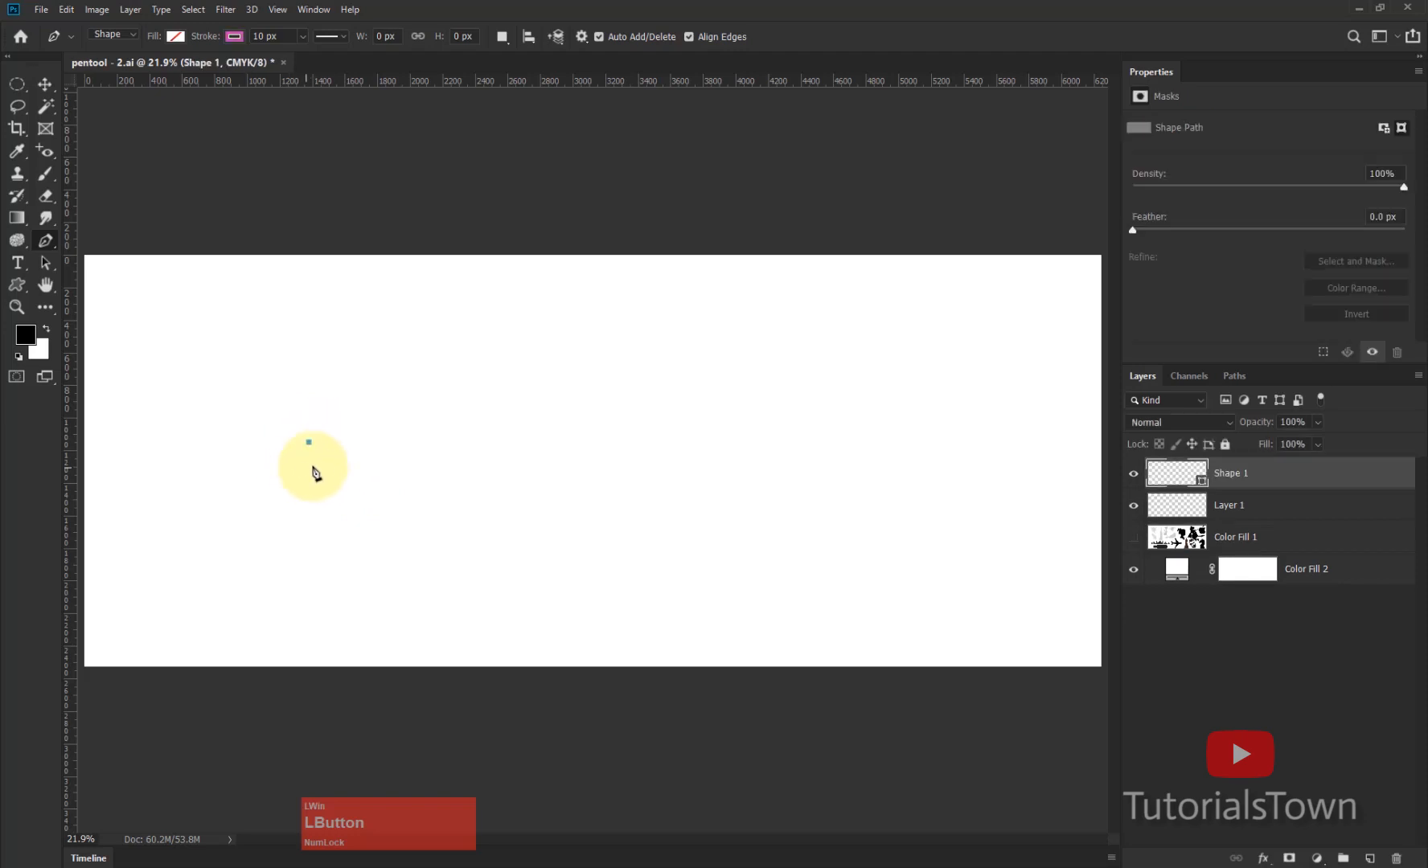
{"action": "left_click", "coordinate": [308, 442]}
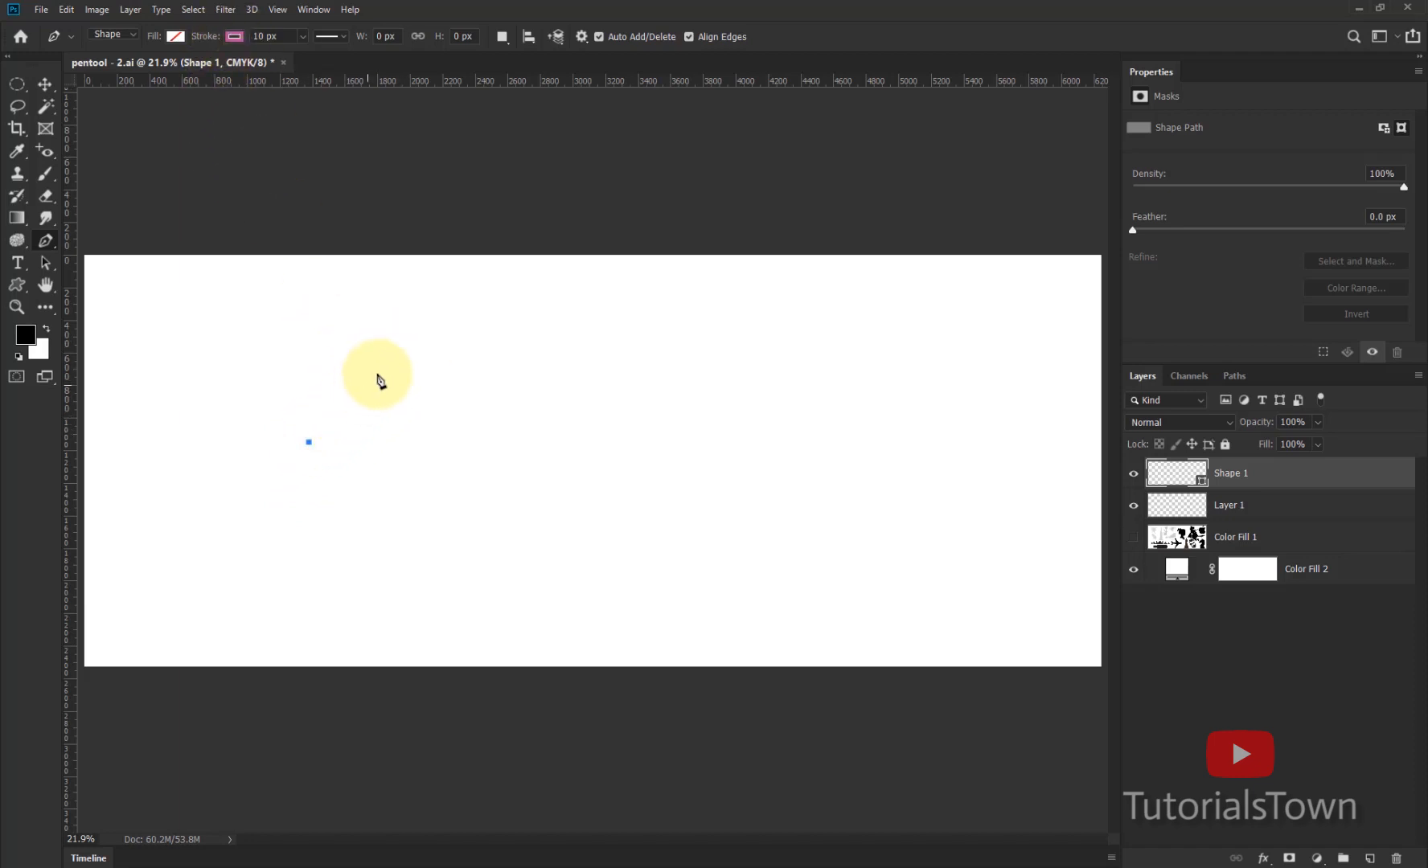
{"action": "left_click", "coordinate": [404, 347]}
{"action": "left_click", "coordinate": [422, 443]}
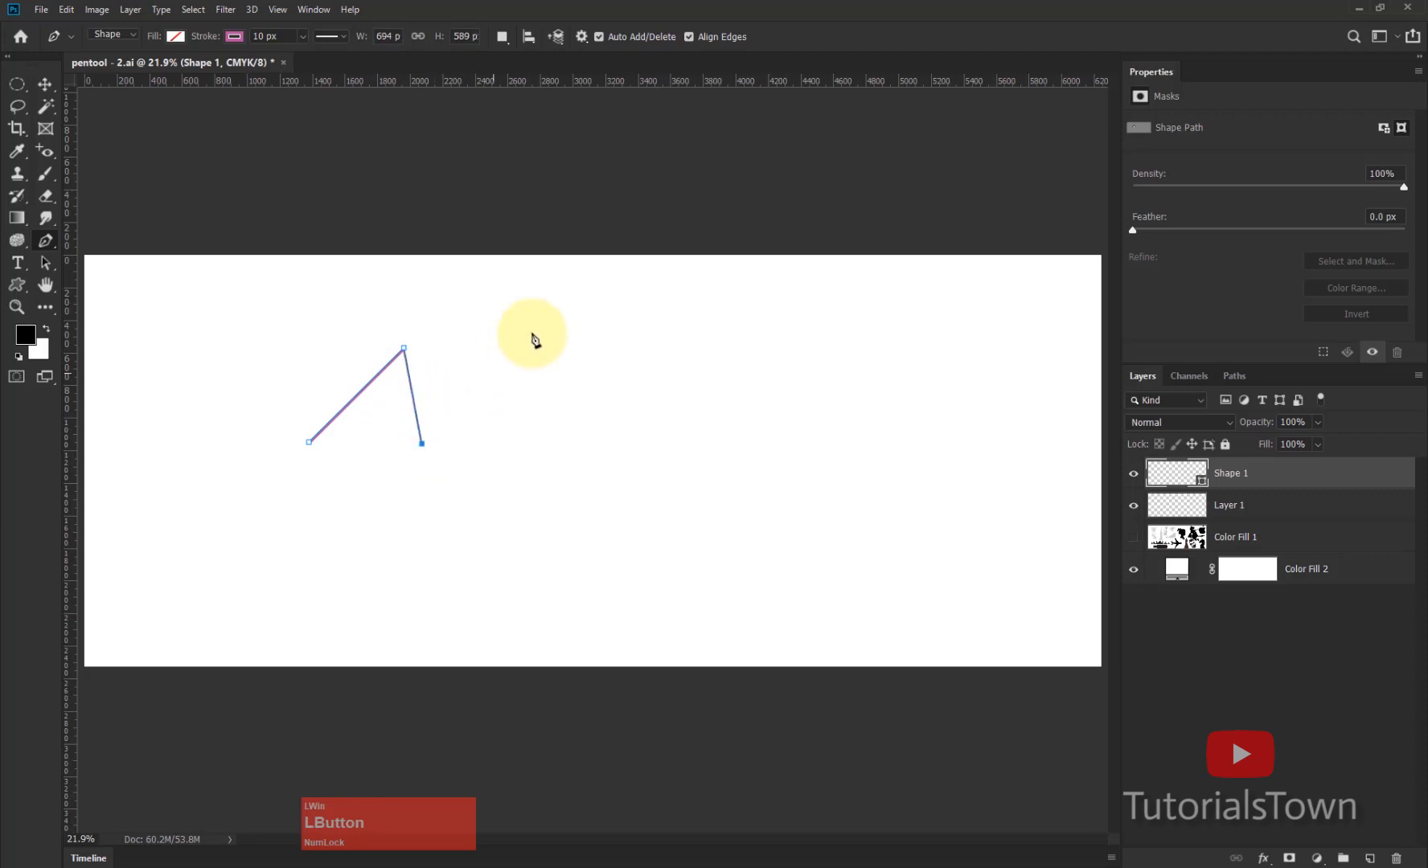
{"action": "left_click", "coordinate": [553, 308]}
{"action": "left_click", "coordinate": [511, 473]}
{"action": "left_click", "coordinate": [686, 317]}
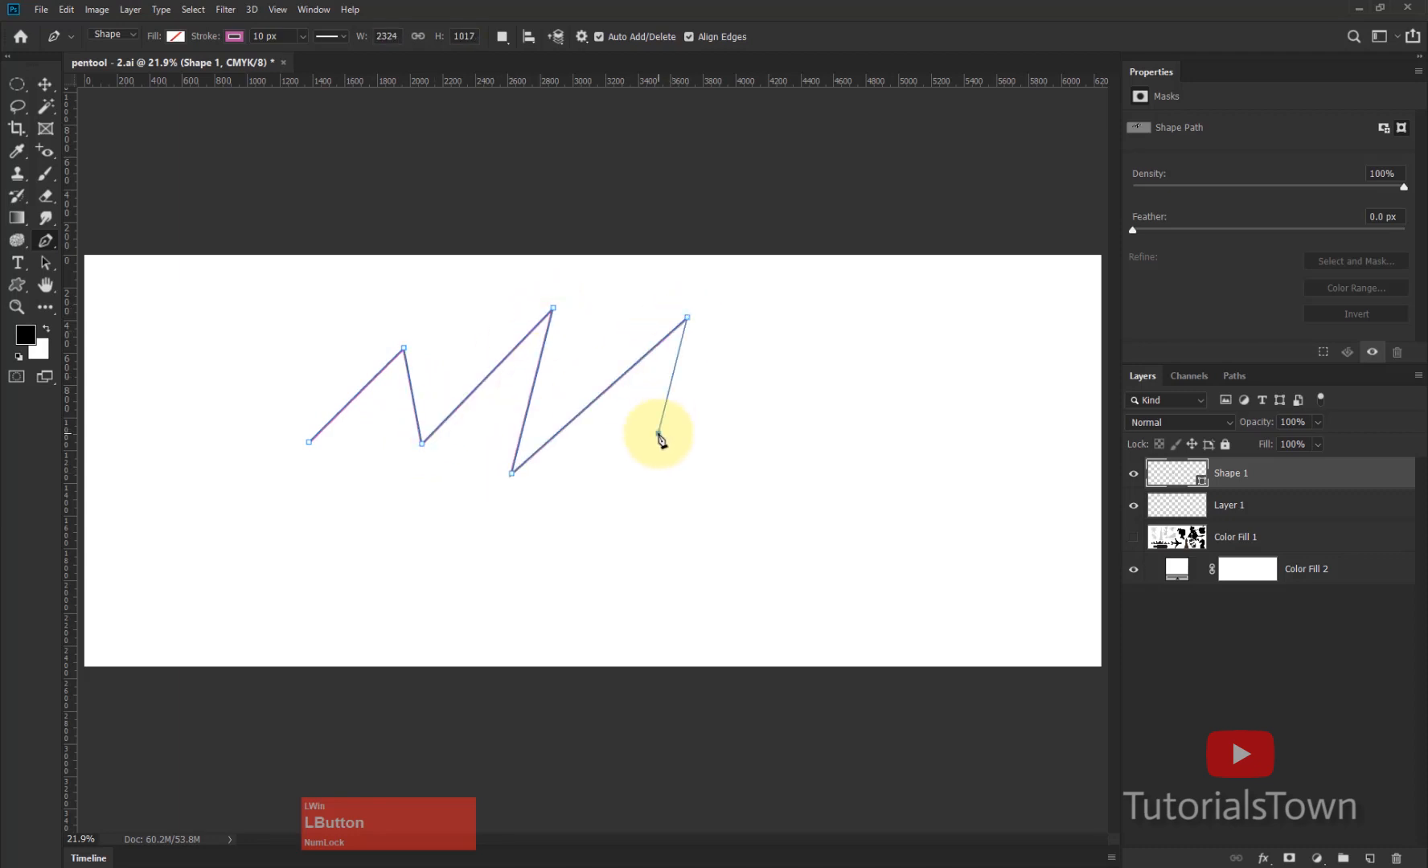
{"action": "left_click", "coordinate": [659, 433]}
{"action": "left_click", "coordinate": [923, 269]}
{"action": "left_click", "coordinate": [804, 477]}
{"action": "left_click", "coordinate": [983, 399]}
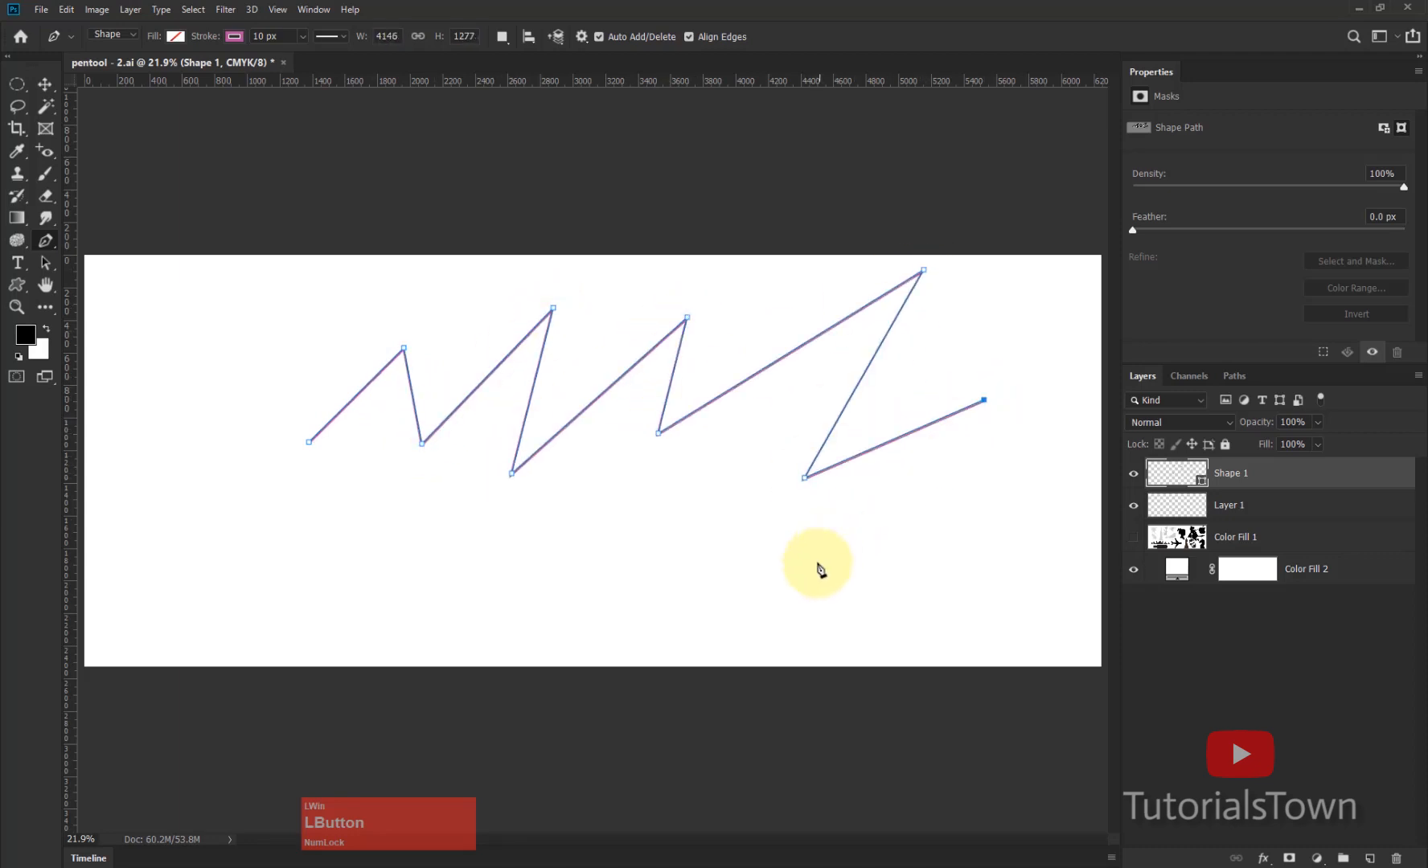
{"action": "left_click", "coordinate": [817, 562]}
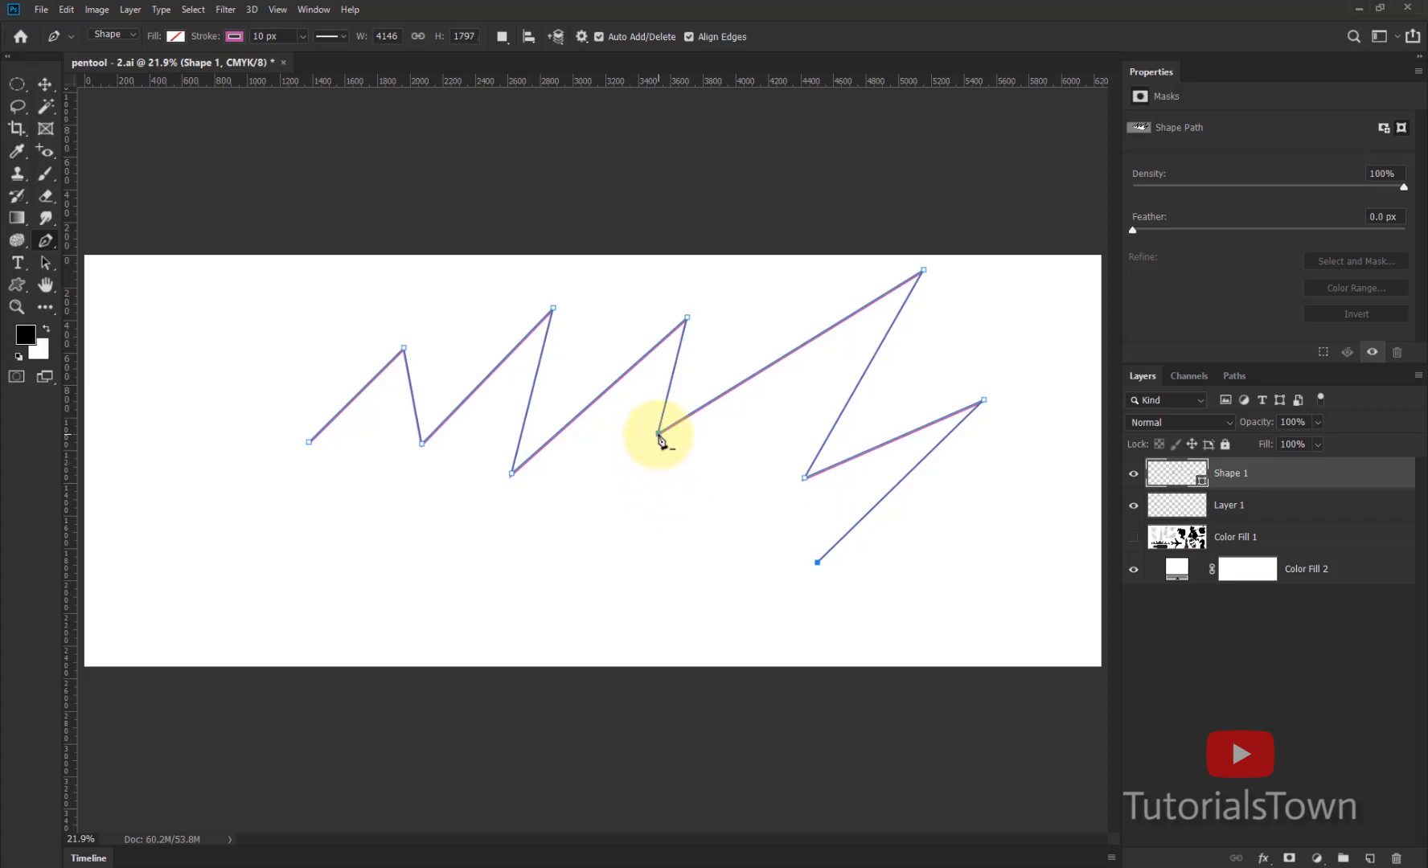
- Switch to Notepad and add "- = Delete Anchor" as a second line below the first note
{"action": "left_click", "coordinate": [715, 863]}
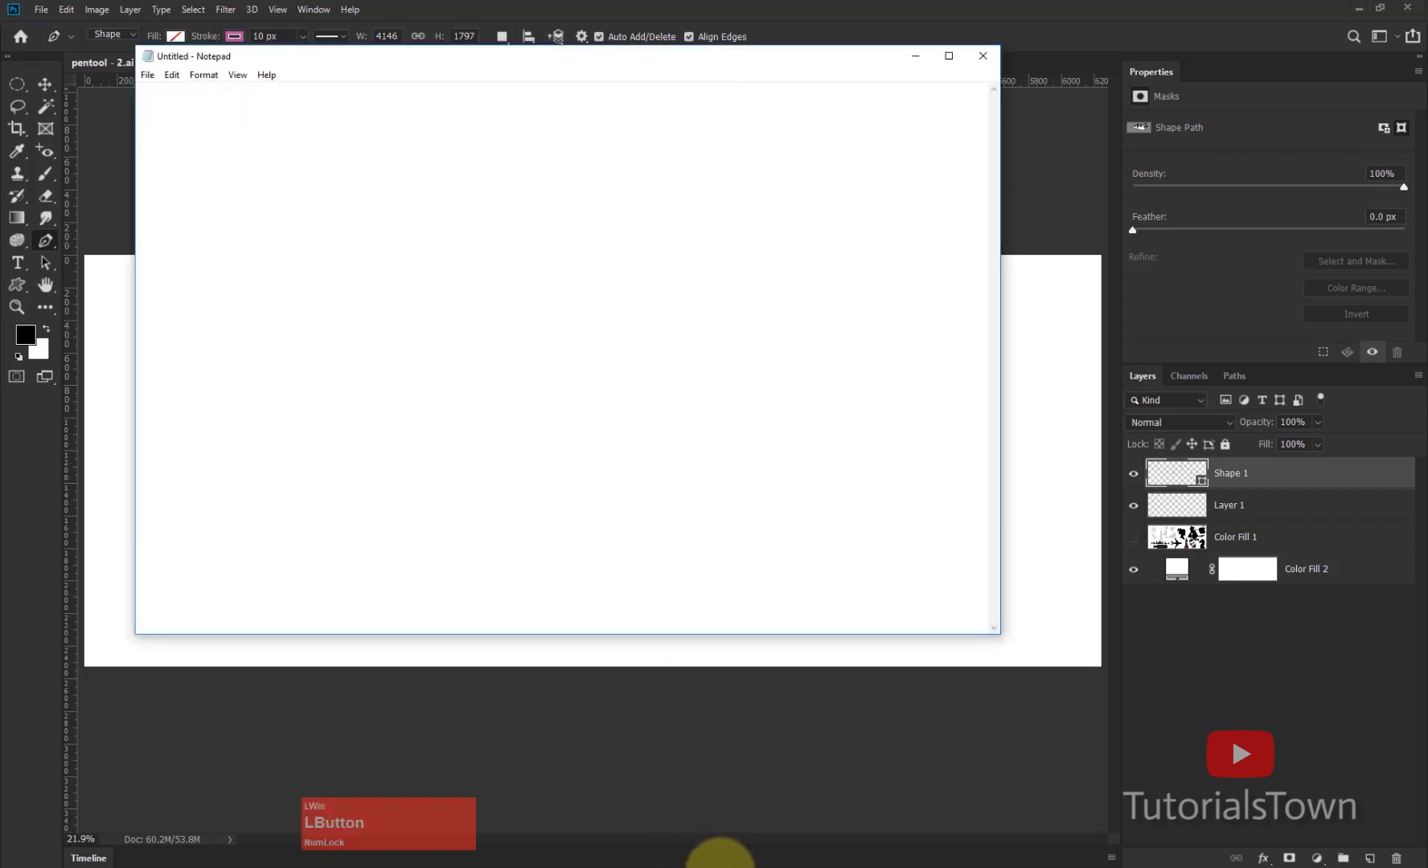
{"action": "key", "text": "Return"}
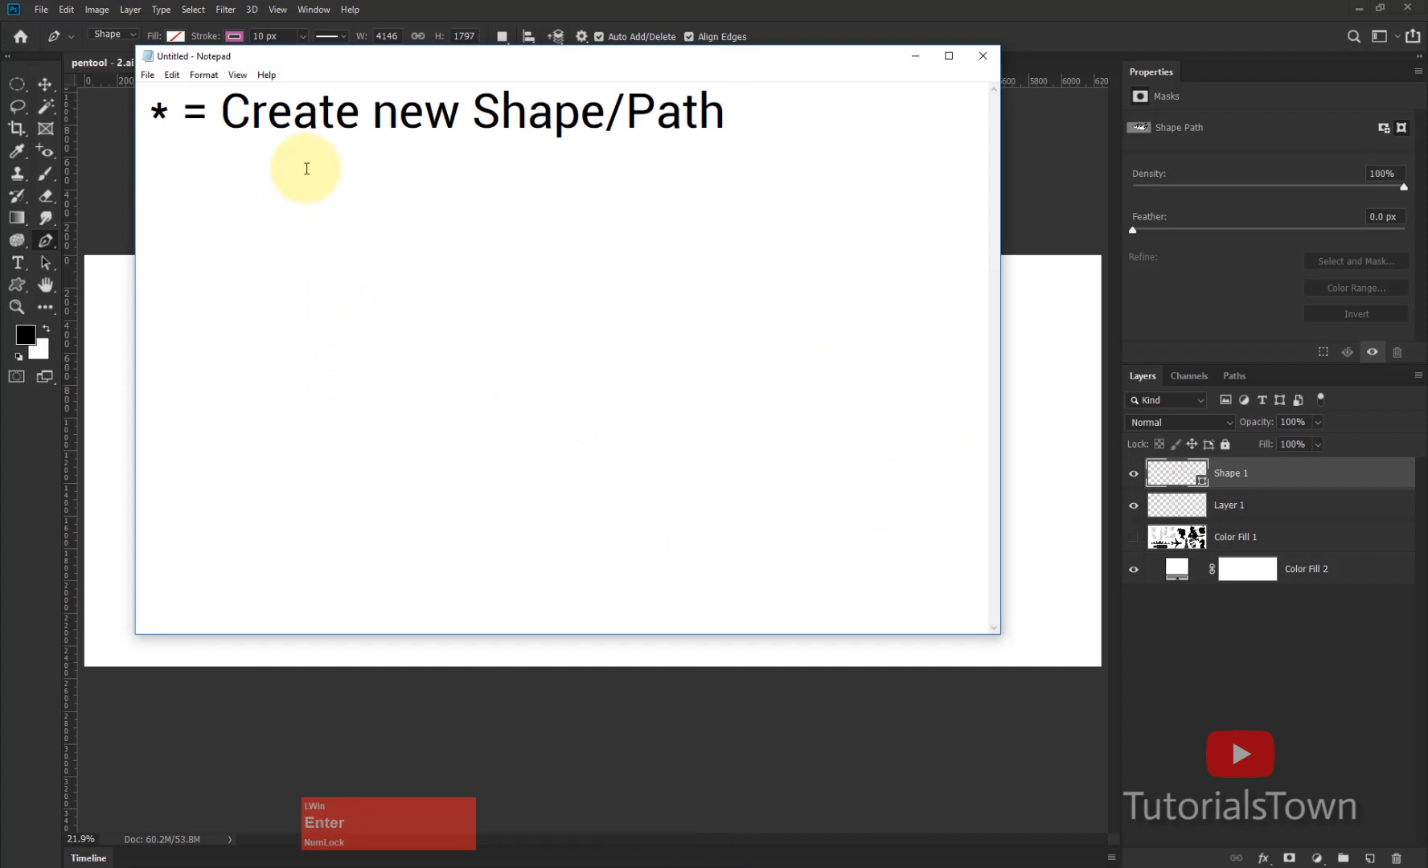
{"action": "type", "text": "- = Delete Anchor"}
- Back in Photoshop, delete the zigzag's middle lower anchor point and add an anchor midway along the long segment before it
{"action": "left_click", "coordinate": [1094, 110]}
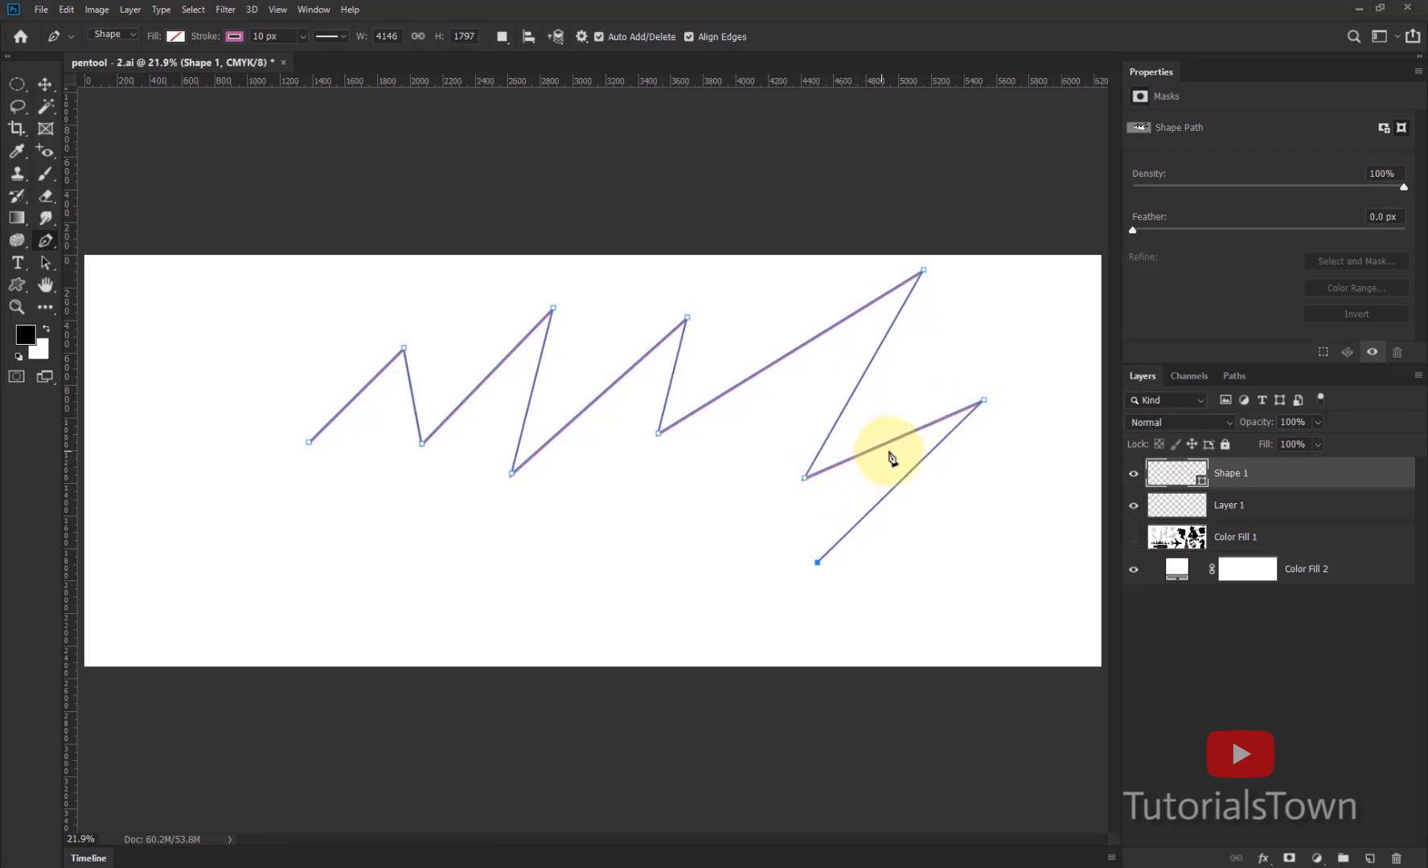
{"action": "left_click", "coordinate": [658, 433]}
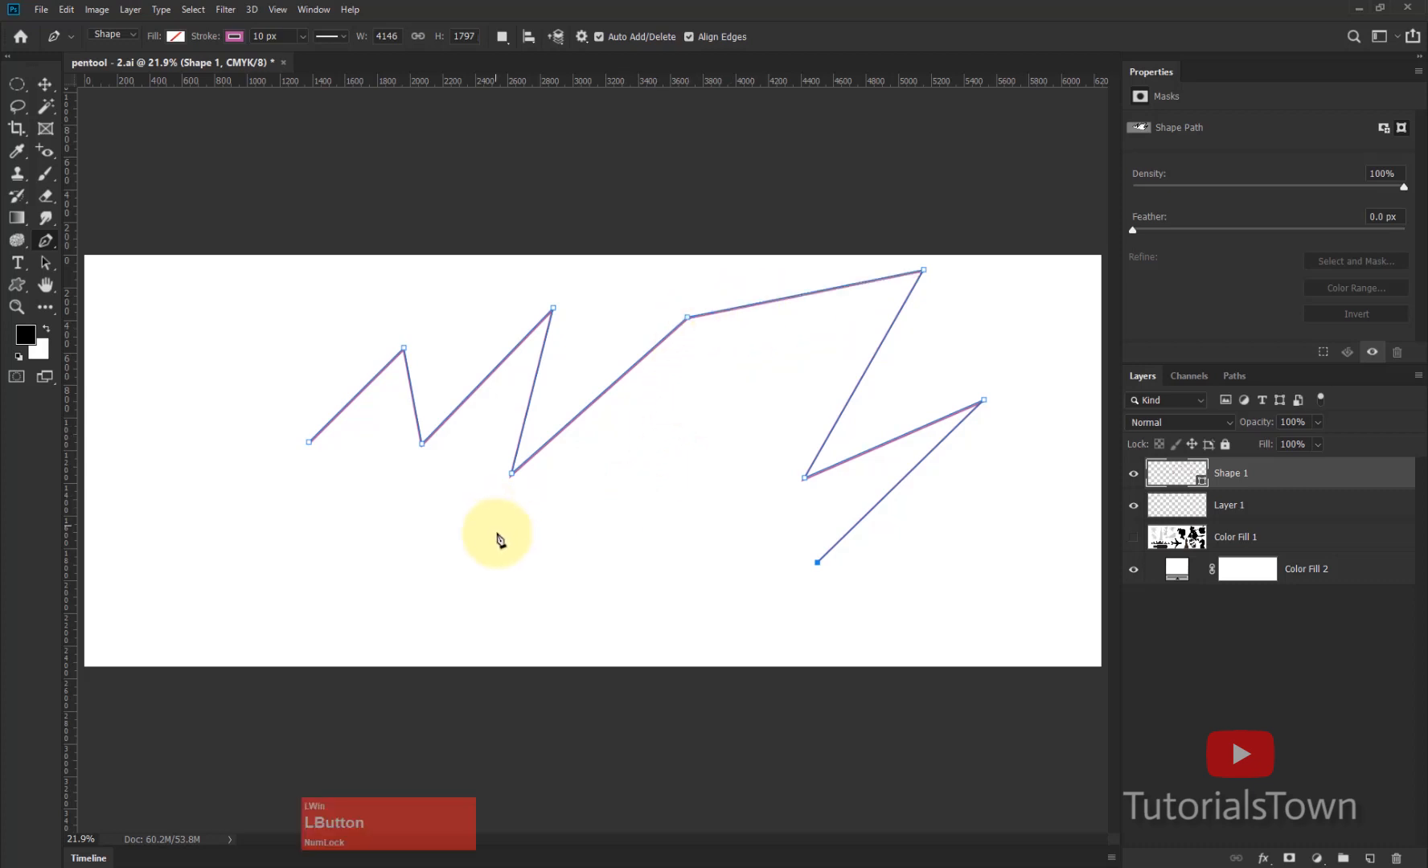
{"action": "left_click", "coordinate": [593, 404]}
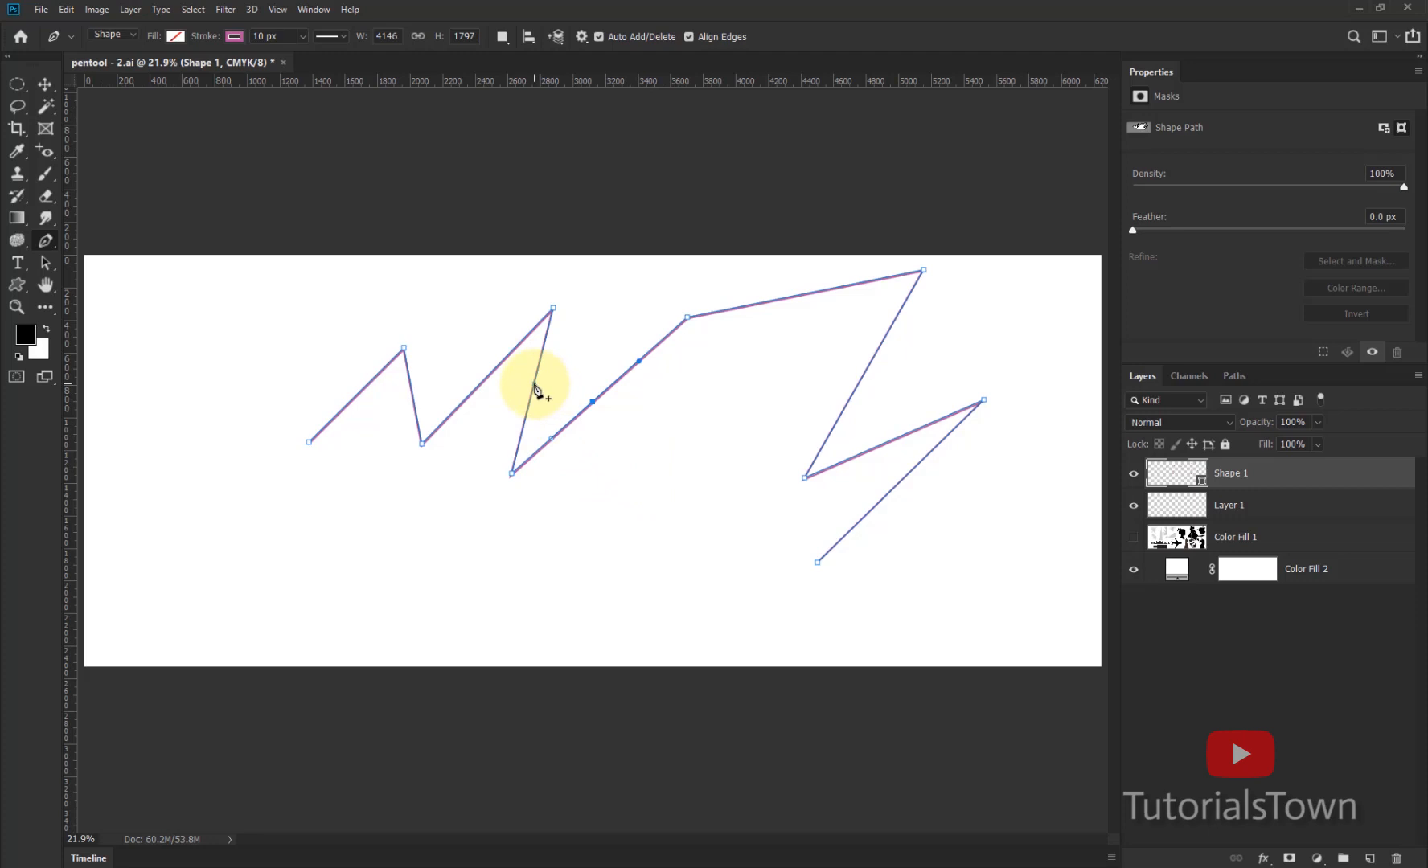
- Switch to Notepad and add the third line "+ = Add Anchor" from a copy of the "- = Delete Anchor" line
{"action": "left_click", "coordinate": [739, 856]}
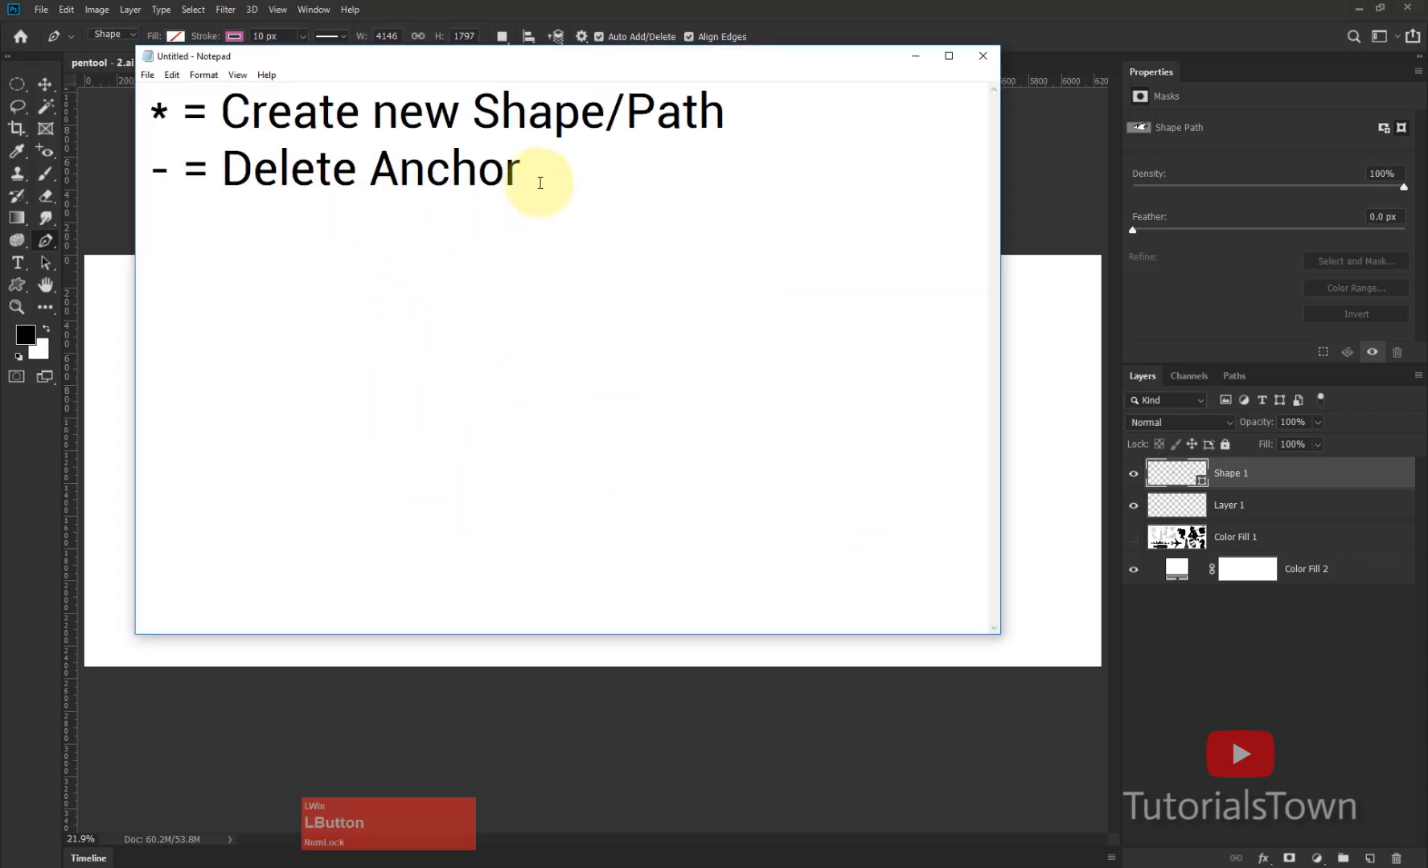
{"action": "left_click_drag", "start_coordinate": [541, 182], "coordinate": [96, 238]}
{"action": "key", "text": "ctrl+c"}
{"action": "left_click", "coordinate": [156, 226]}
{"action": "key", "text": "ctrl+v"}
{"action": "double_click", "coordinate": [159, 226]}
{"action": "type", "text": "+"}
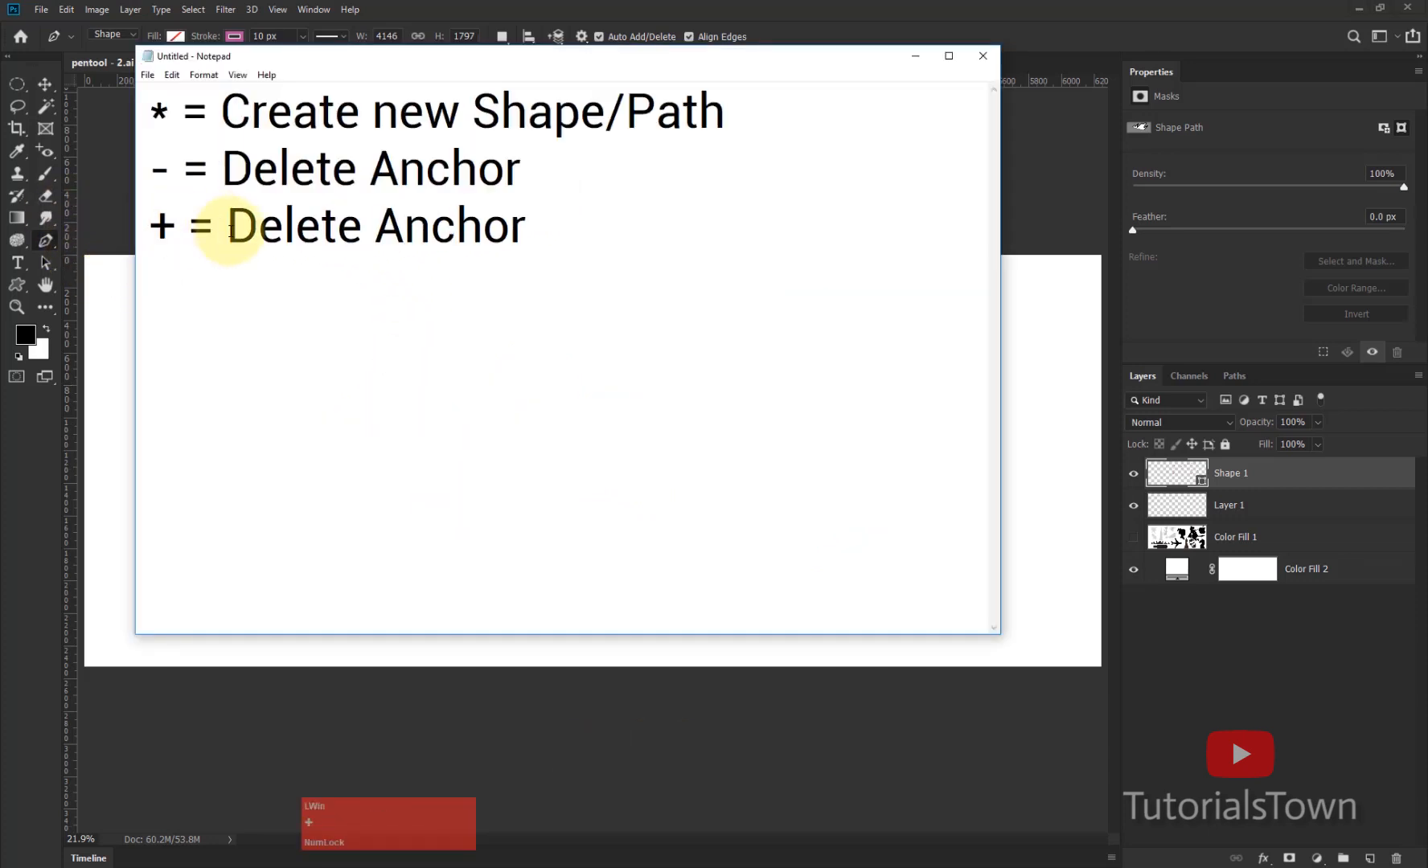
{"action": "left_click_drag", "start_coordinate": [230, 232], "coordinate": [363, 227]}
{"action": "type", "text": "Add"}
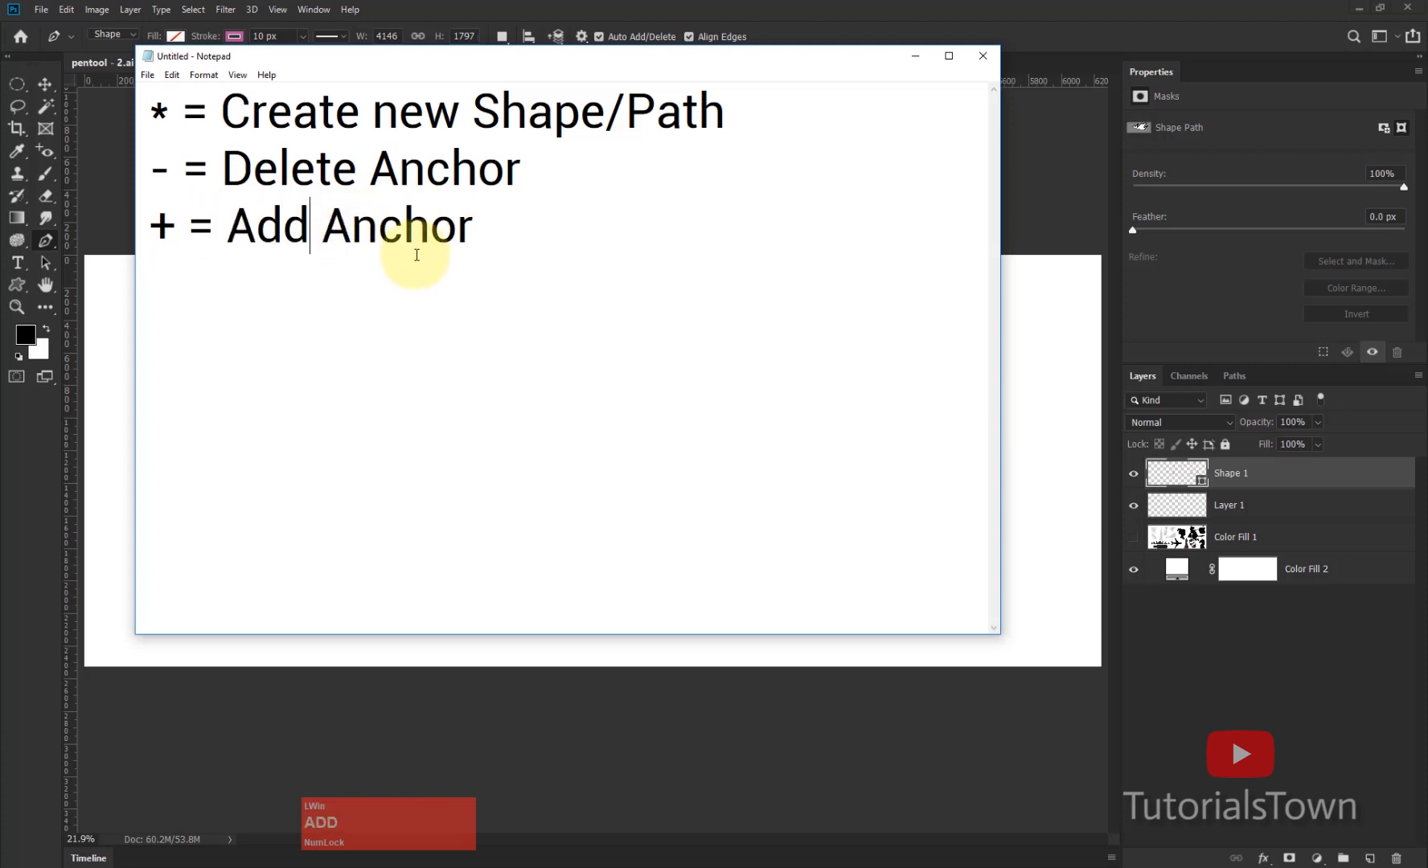
- Start a fourth note with "/" on a new line below "+ = Add Anchor"
{"action": "left_click", "coordinate": [541, 231]}
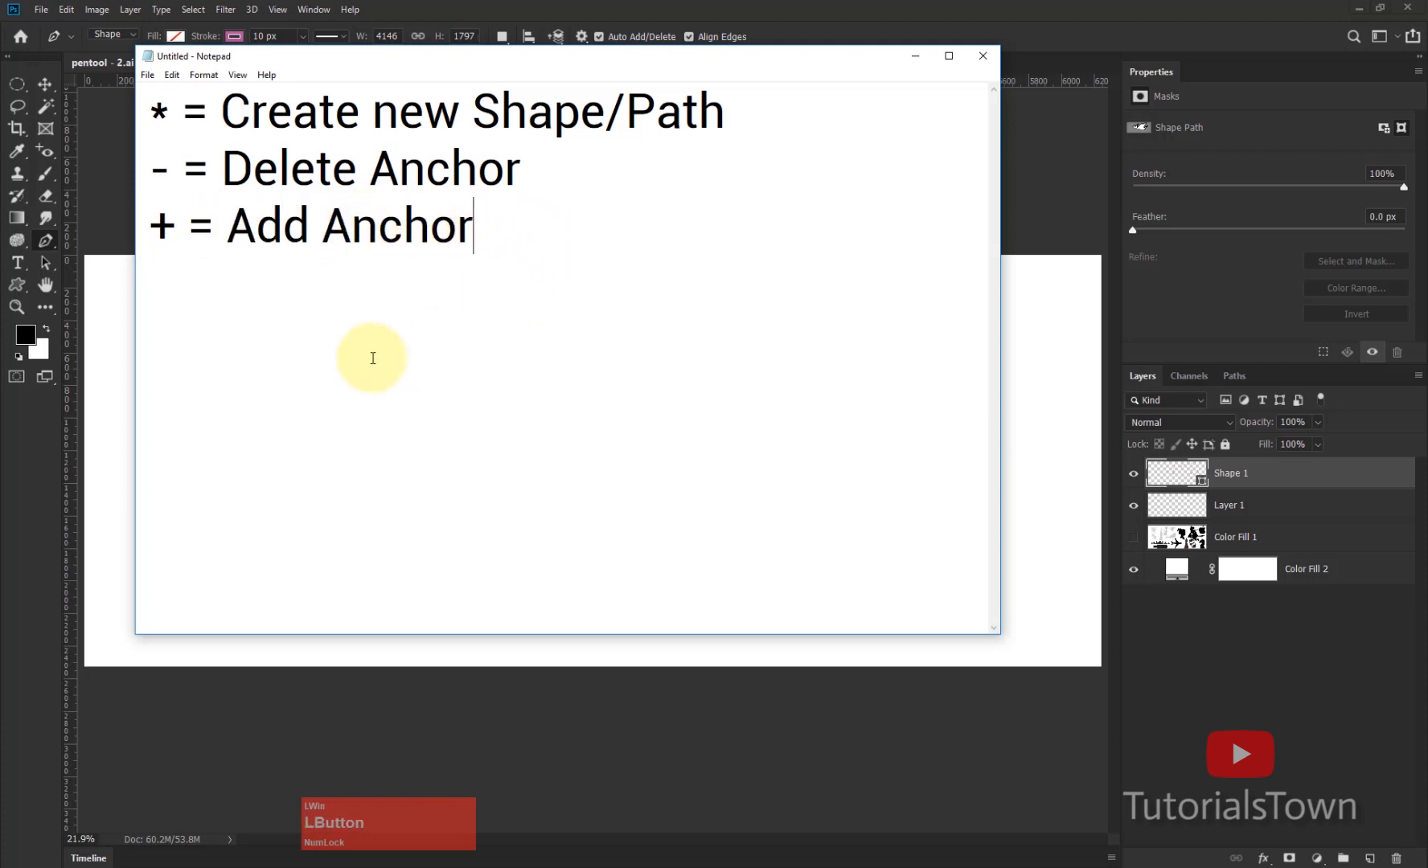
{"action": "key", "text": "Return"}
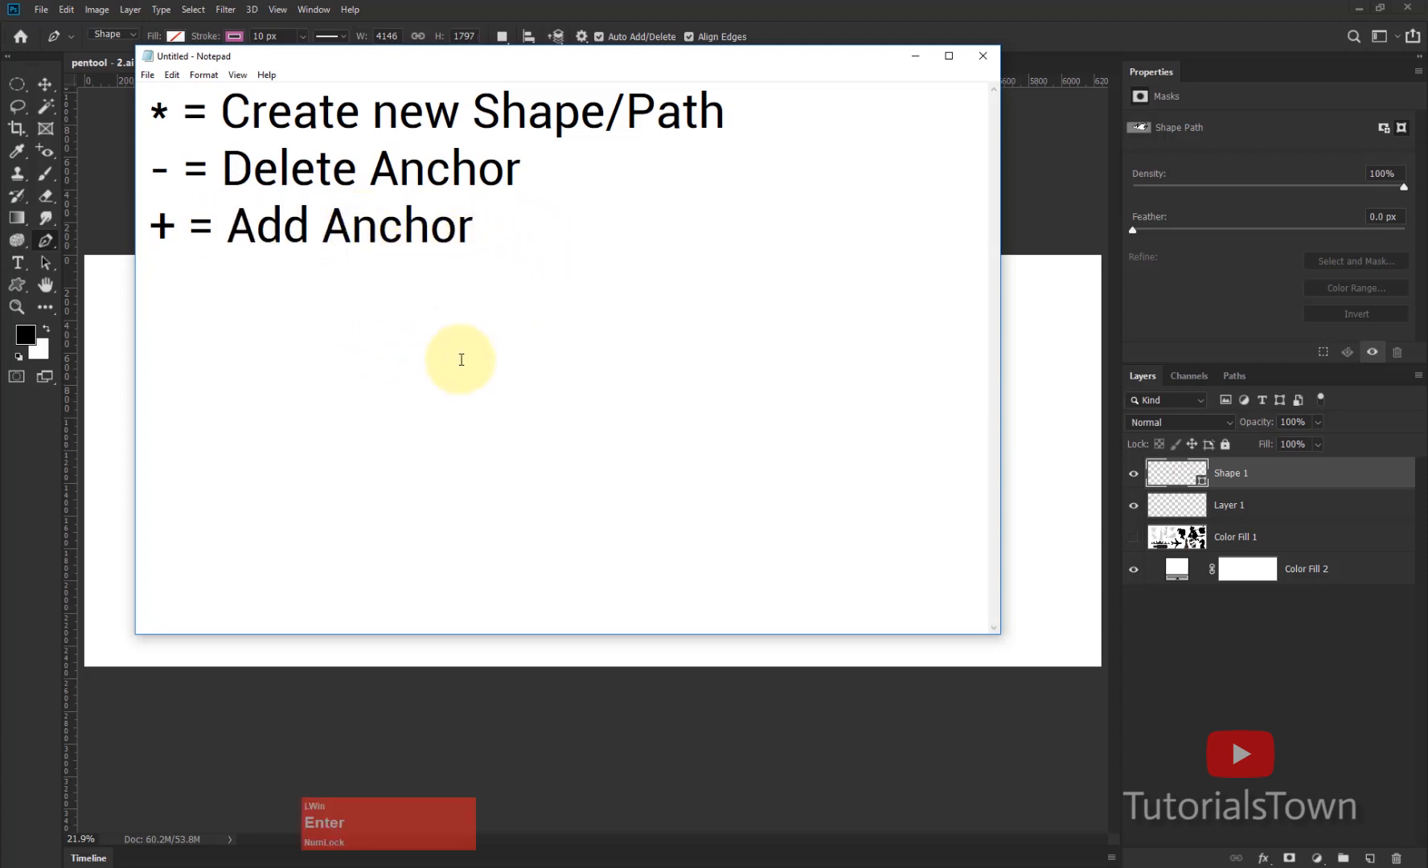
{"action": "type", "text": "/"}
- Switch to Photoshop and continue the zigzag from its open lower-right endpoint with straight-line anchor points toward the lower left
{"action": "left_click", "coordinate": [817, 567]}
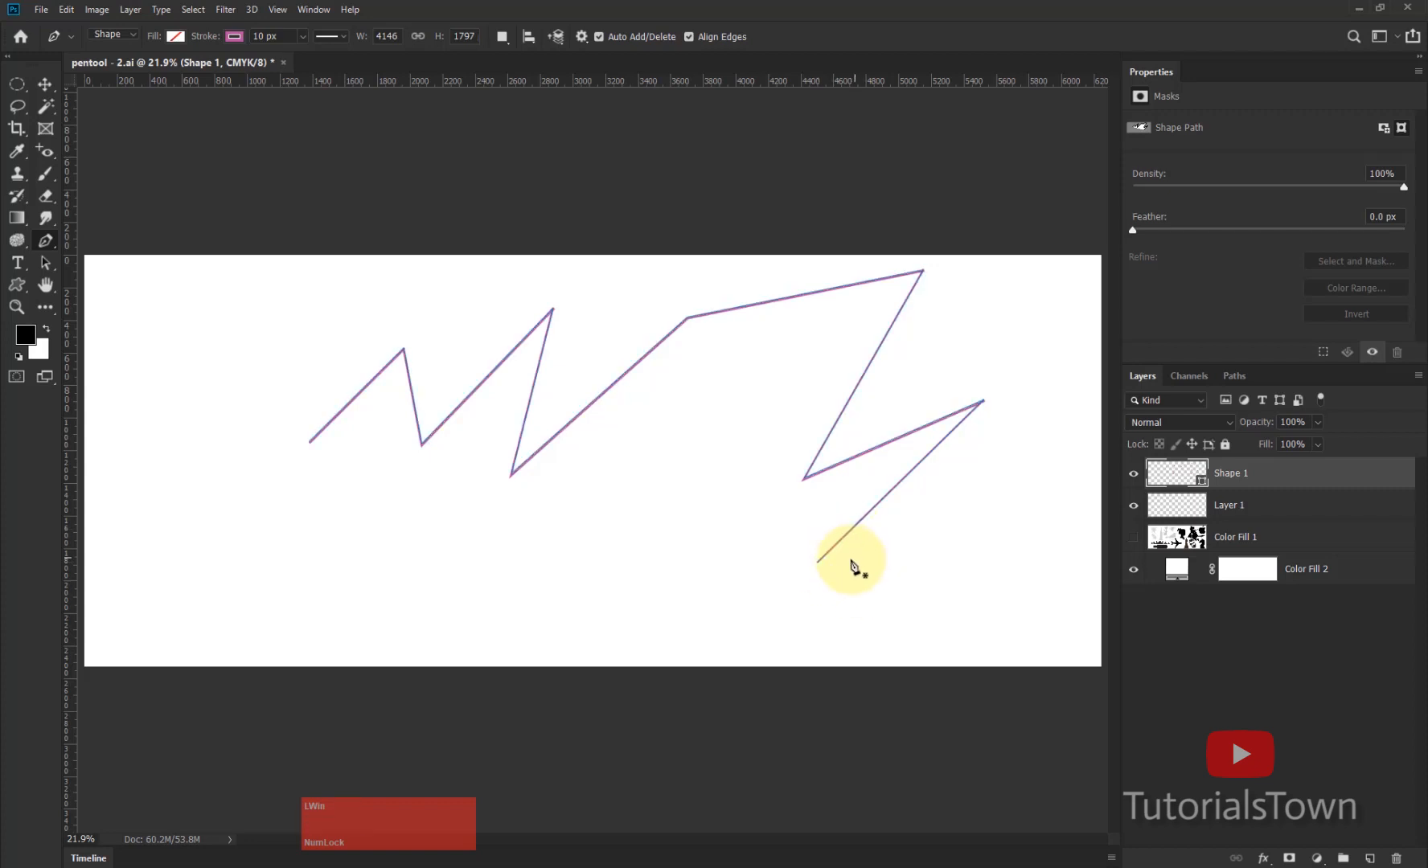
{"action": "left_click", "coordinate": [818, 563]}
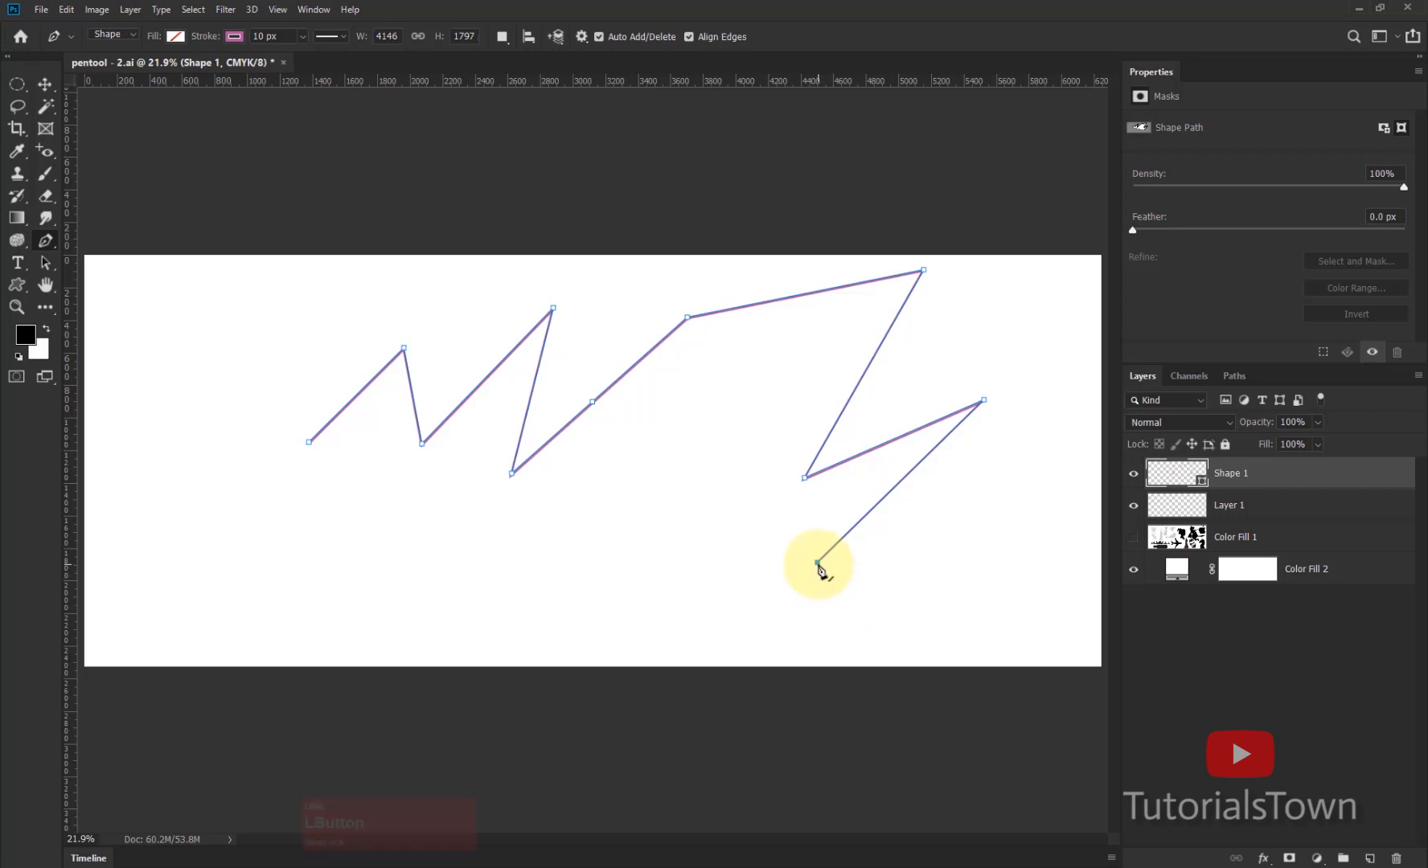
{"action": "left_click", "coordinate": [649, 603]}
{"action": "left_click", "coordinate": [599, 546]}
{"action": "left_click", "coordinate": [495, 639]}
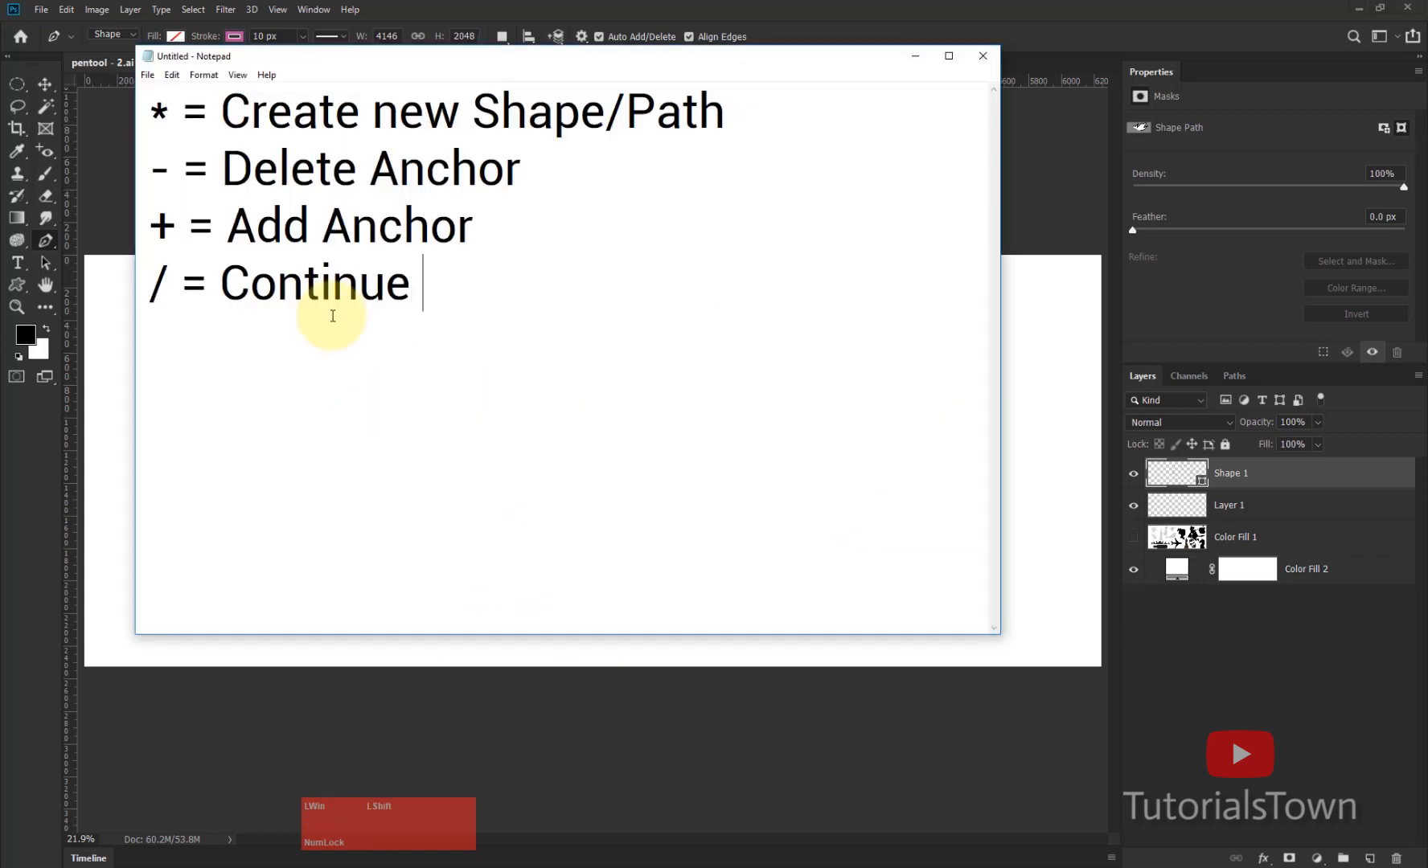
- Complete the fourth Notepad line as "/ = Continue Path" and return to Photoshop
{"action": "type", "text": "Path"}
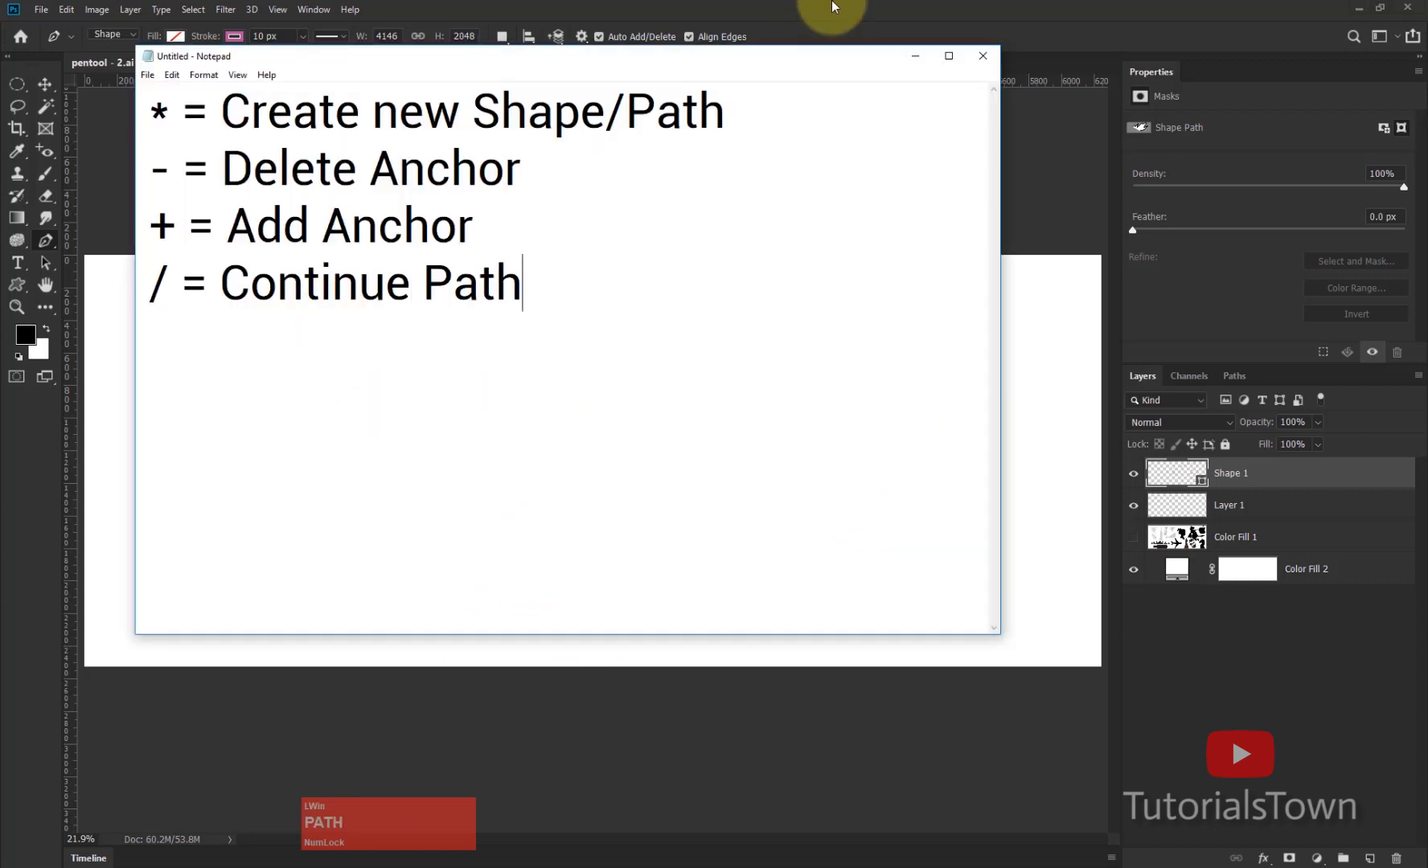
{"action": "left_click", "coordinate": [885, 16]}
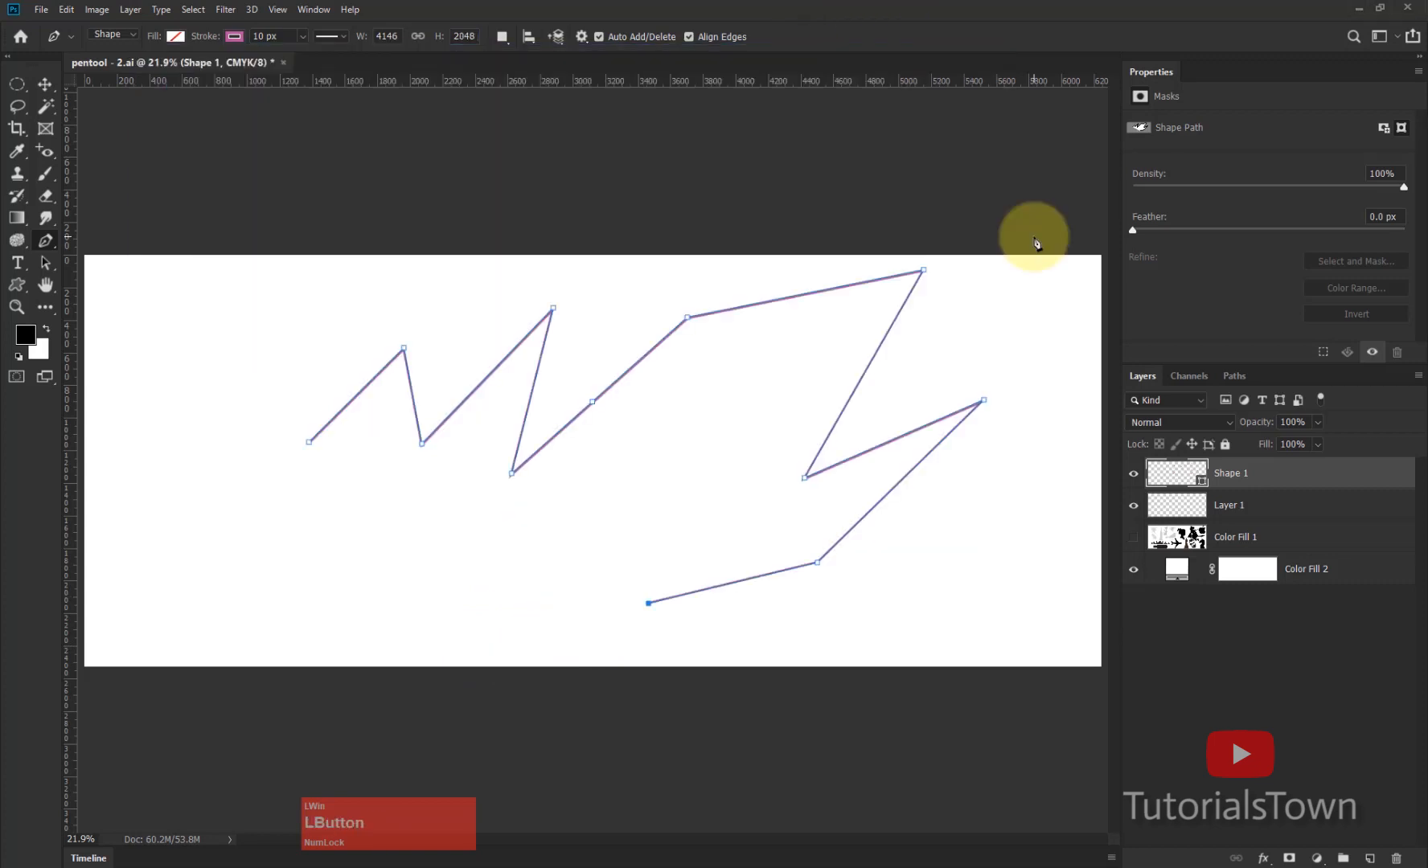
- Undo the path extension, try a short segment from the open endpoint and undo it, and deselect the path
{"action": "key", "text": "ctrl+z"}
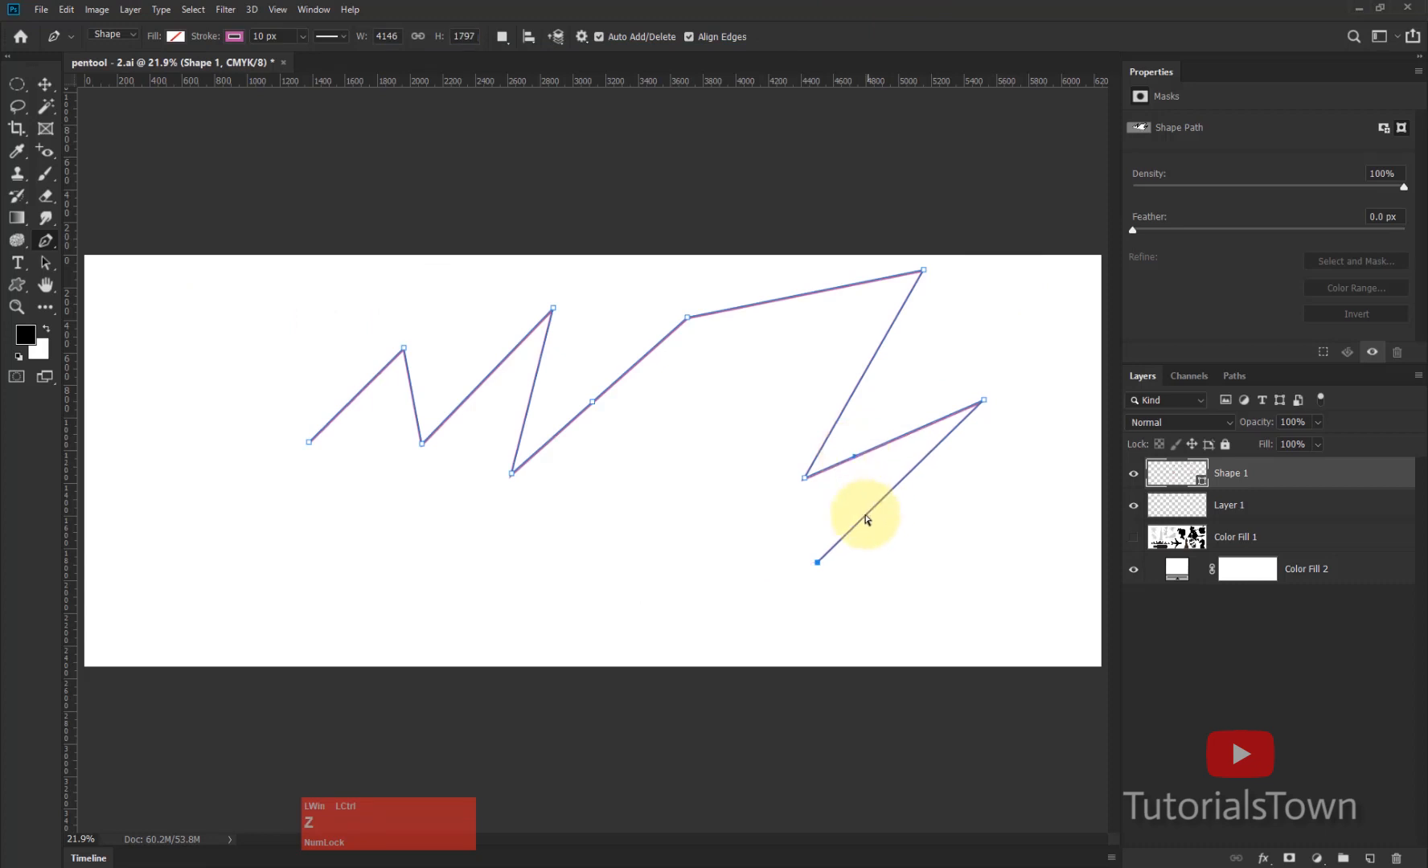
{"action": "left_click", "coordinate": [790, 575]}
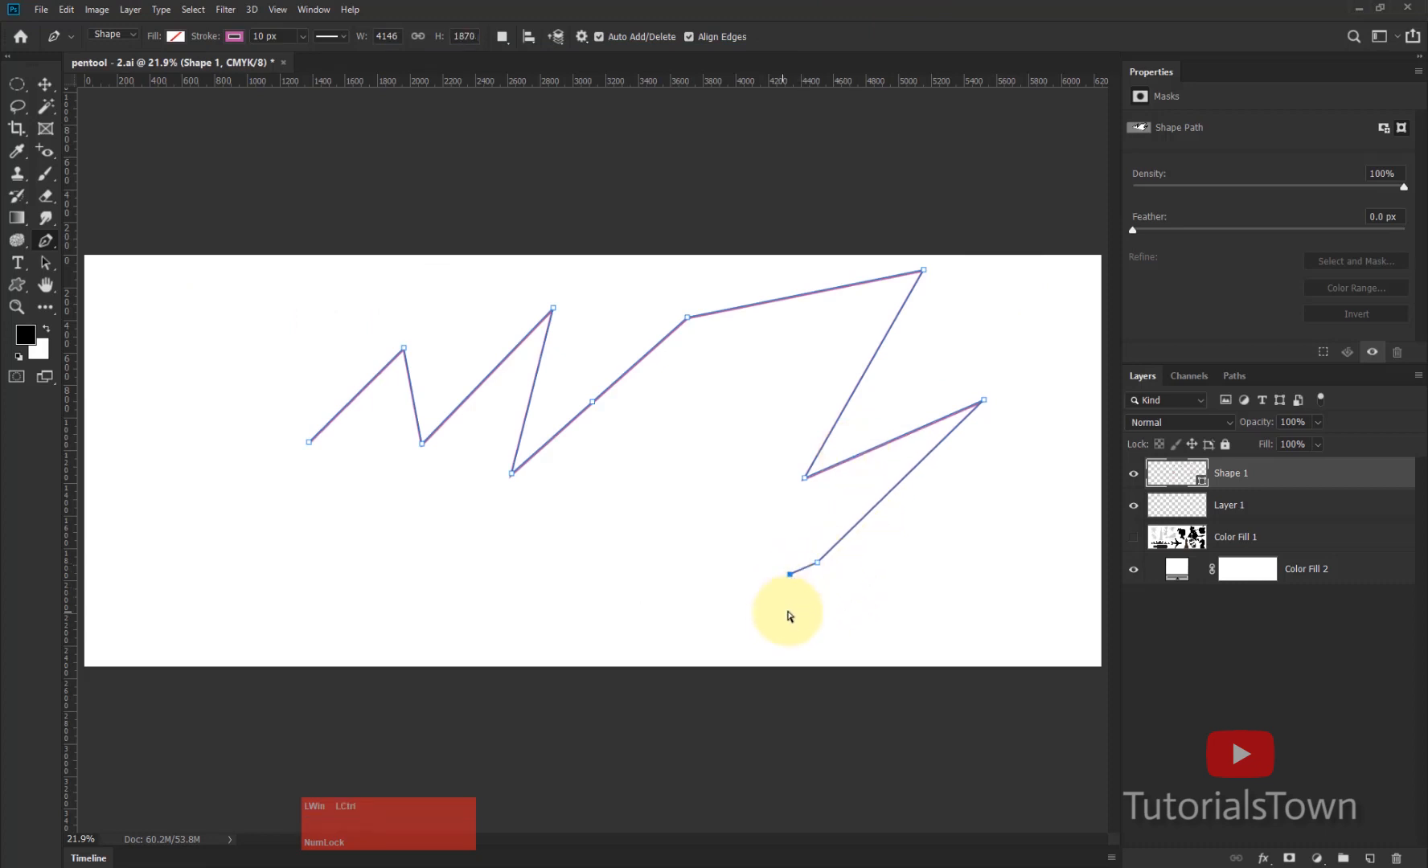
{"action": "key", "text": "ctrl+z"}
{"action": "left_click", "coordinate": [871, 613], "text": "ctrl"}
- Draw a separate four-point zigzag starting beside the open endpoint, about 1247 px wide and 684 px high, and undo it
{"action": "left_click", "coordinate": [796, 572]}
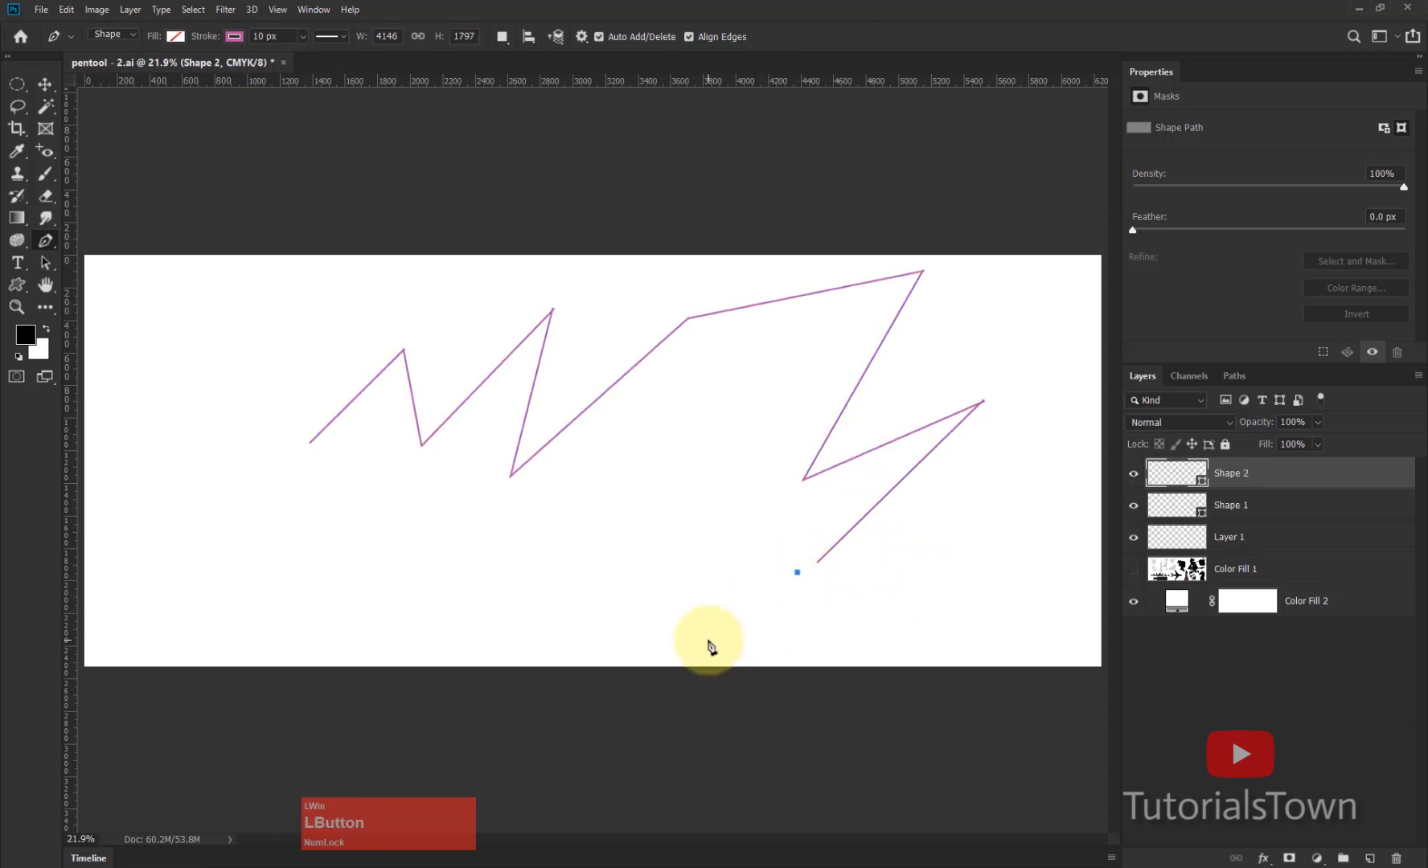
{"action": "left_click", "coordinate": [708, 639]}
{"action": "left_click", "coordinate": [666, 528]}
{"action": "left_click", "coordinate": [594, 599]}
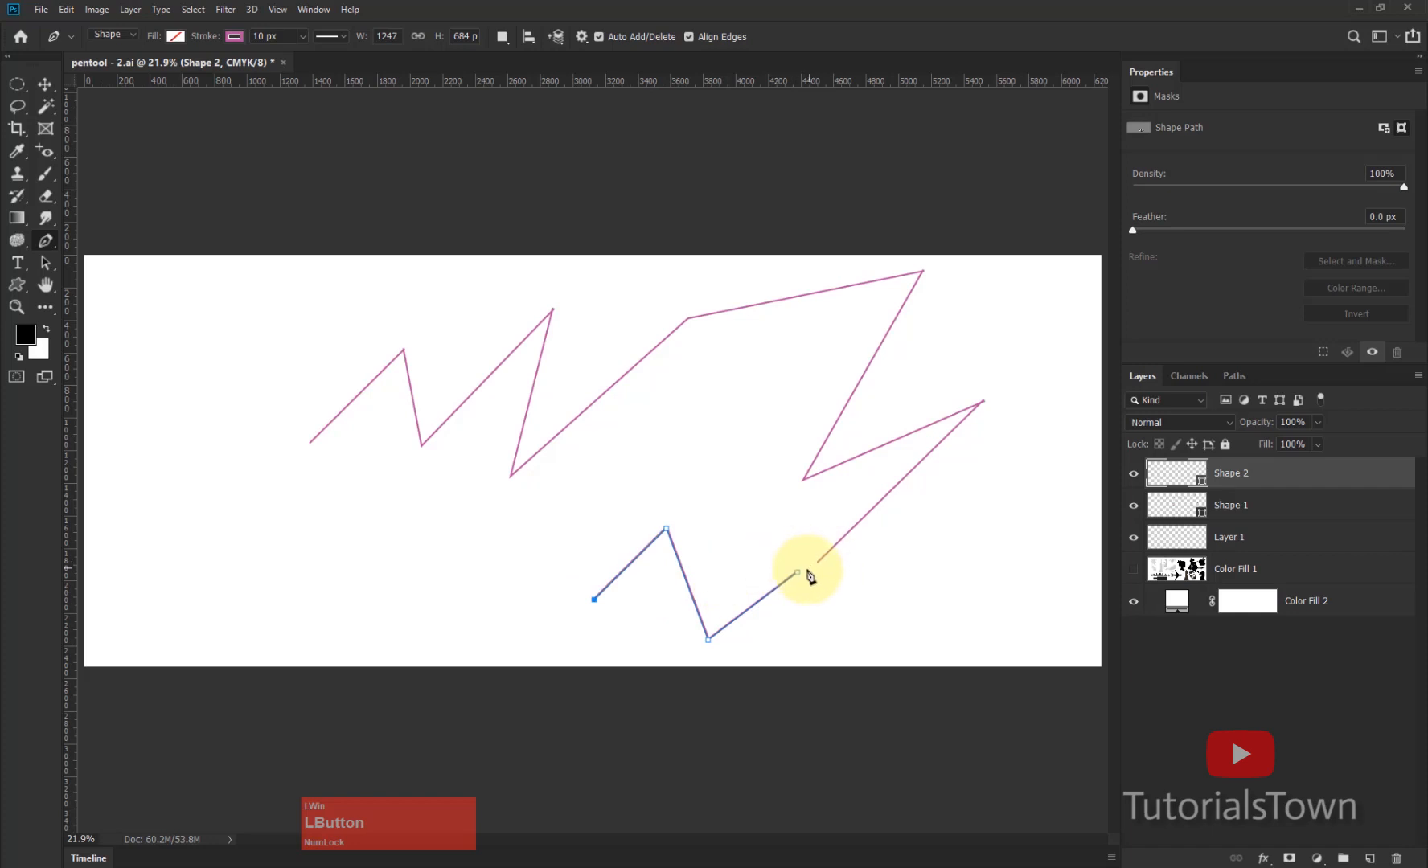
{"action": "key", "text": "ctrl+z"}
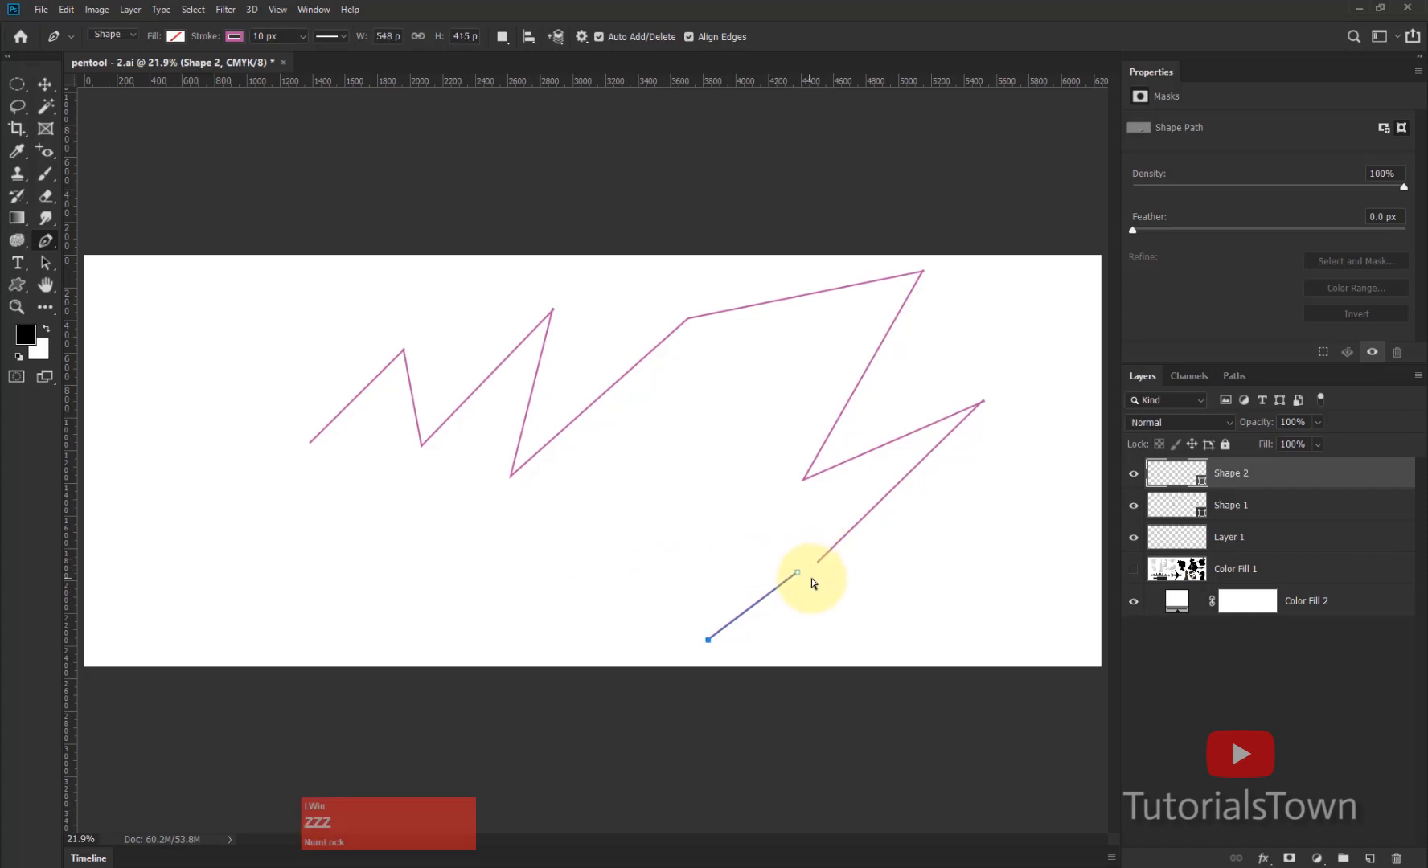
{"action": "key", "text": "ctrl+z"}
{"action": "left_click", "coordinate": [804, 572]}
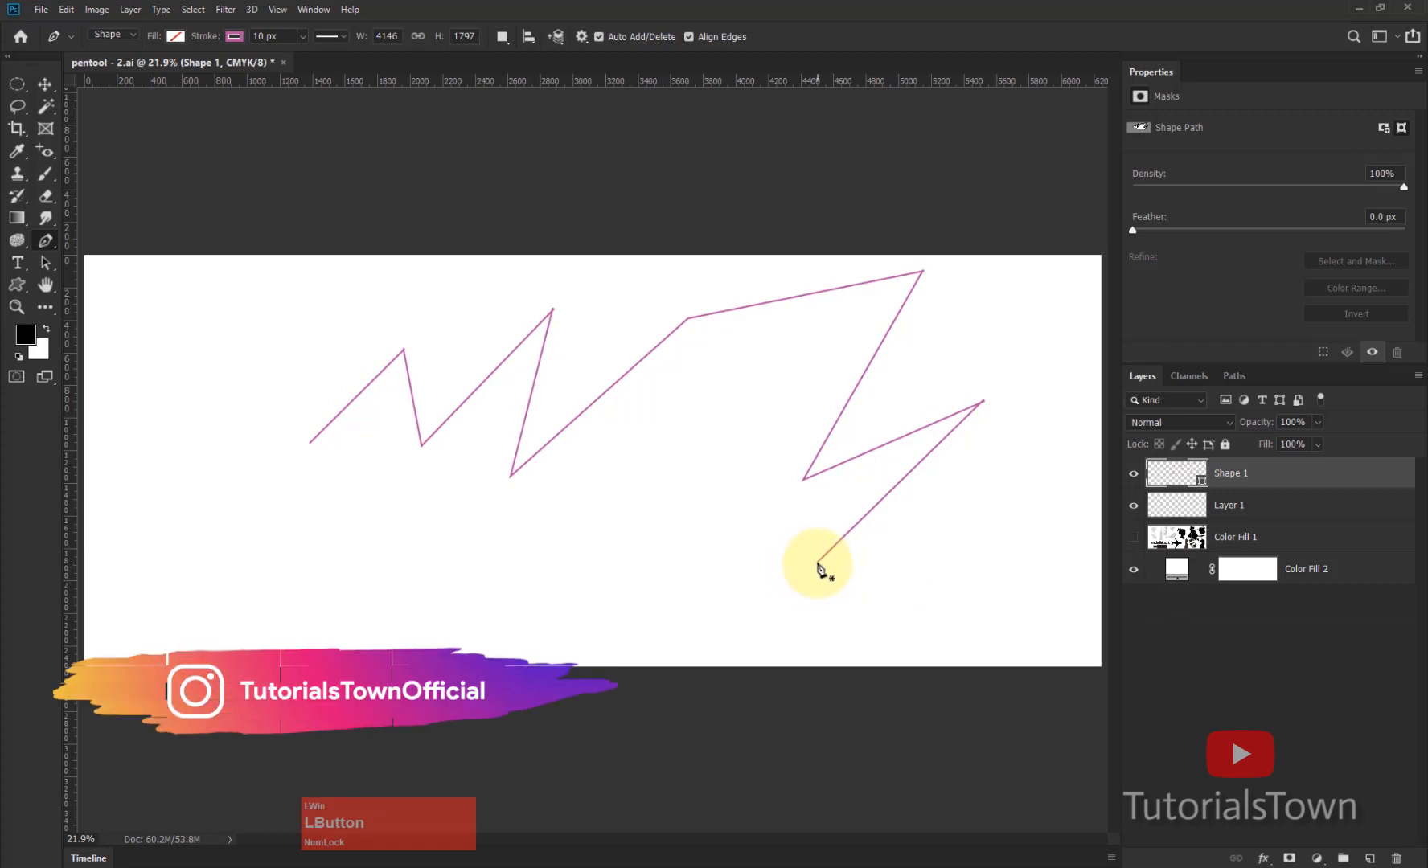
- Draw a separate nine-point zigzag from the first shape's lower-right endpoint to its left starting anchor, about 3260 px wide and 1082 px high
{"action": "left_click", "coordinate": [817, 563]}
{"action": "left_click", "coordinate": [718, 601]}
{"action": "left_click", "coordinate": [690, 499]}
{"action": "left_click", "coordinate": [607, 614]}
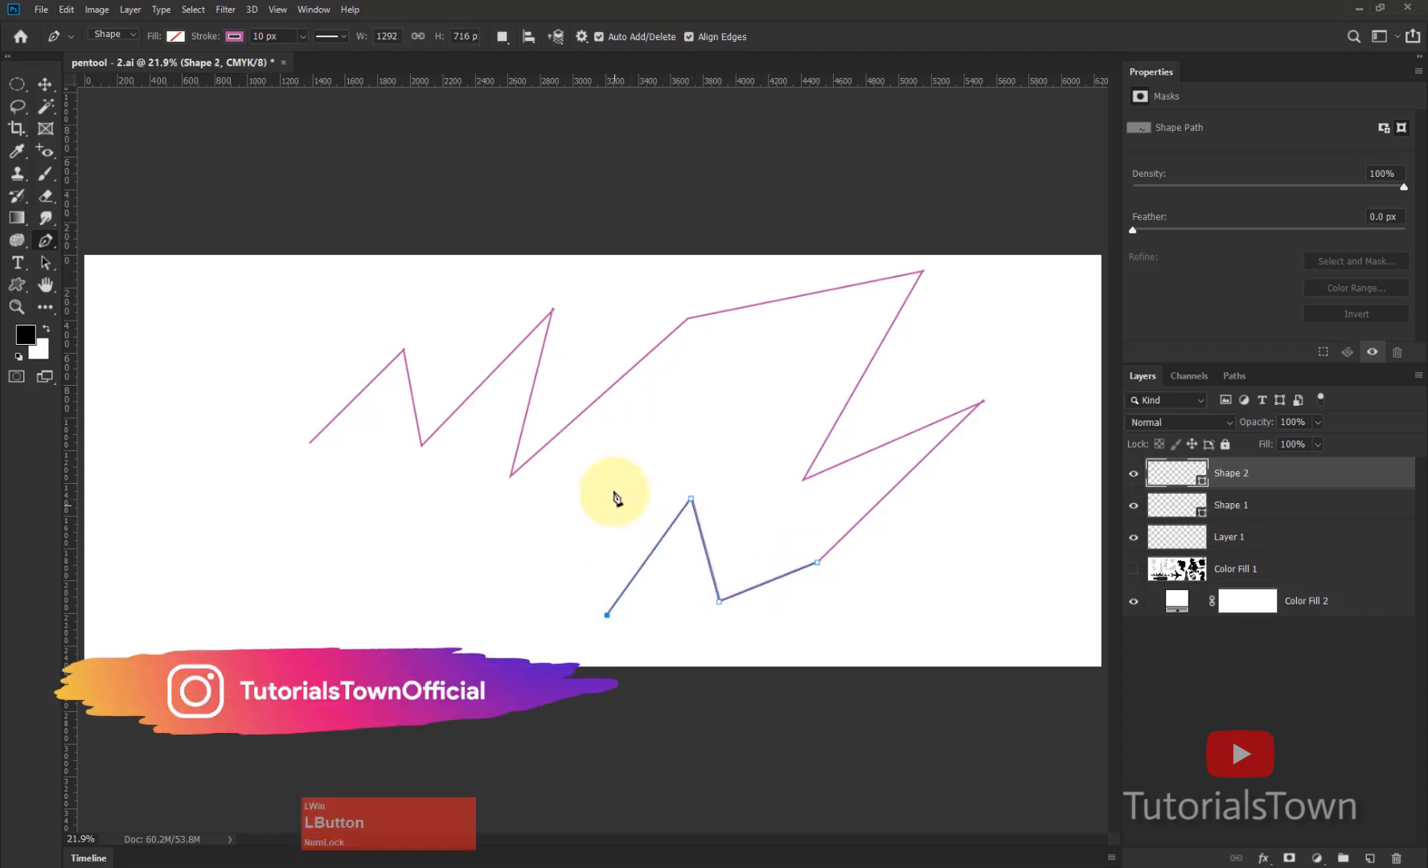
{"action": "left_click", "coordinate": [614, 491]}
{"action": "left_click", "coordinate": [443, 618]}
{"action": "left_click", "coordinate": [331, 464]}
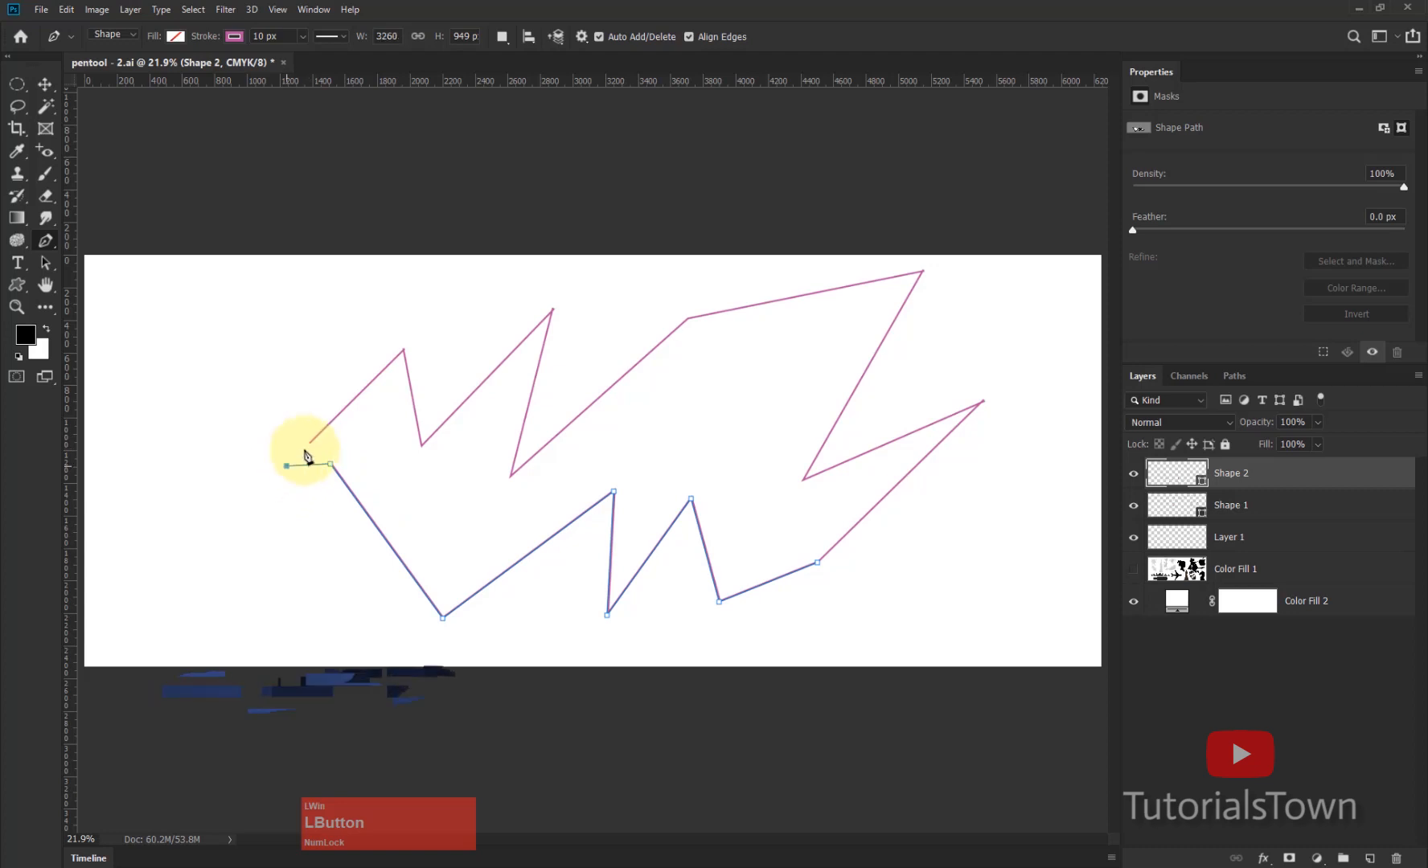
{"action": "left_click", "coordinate": [286, 465]}
{"action": "left_click", "coordinate": [309, 442]}
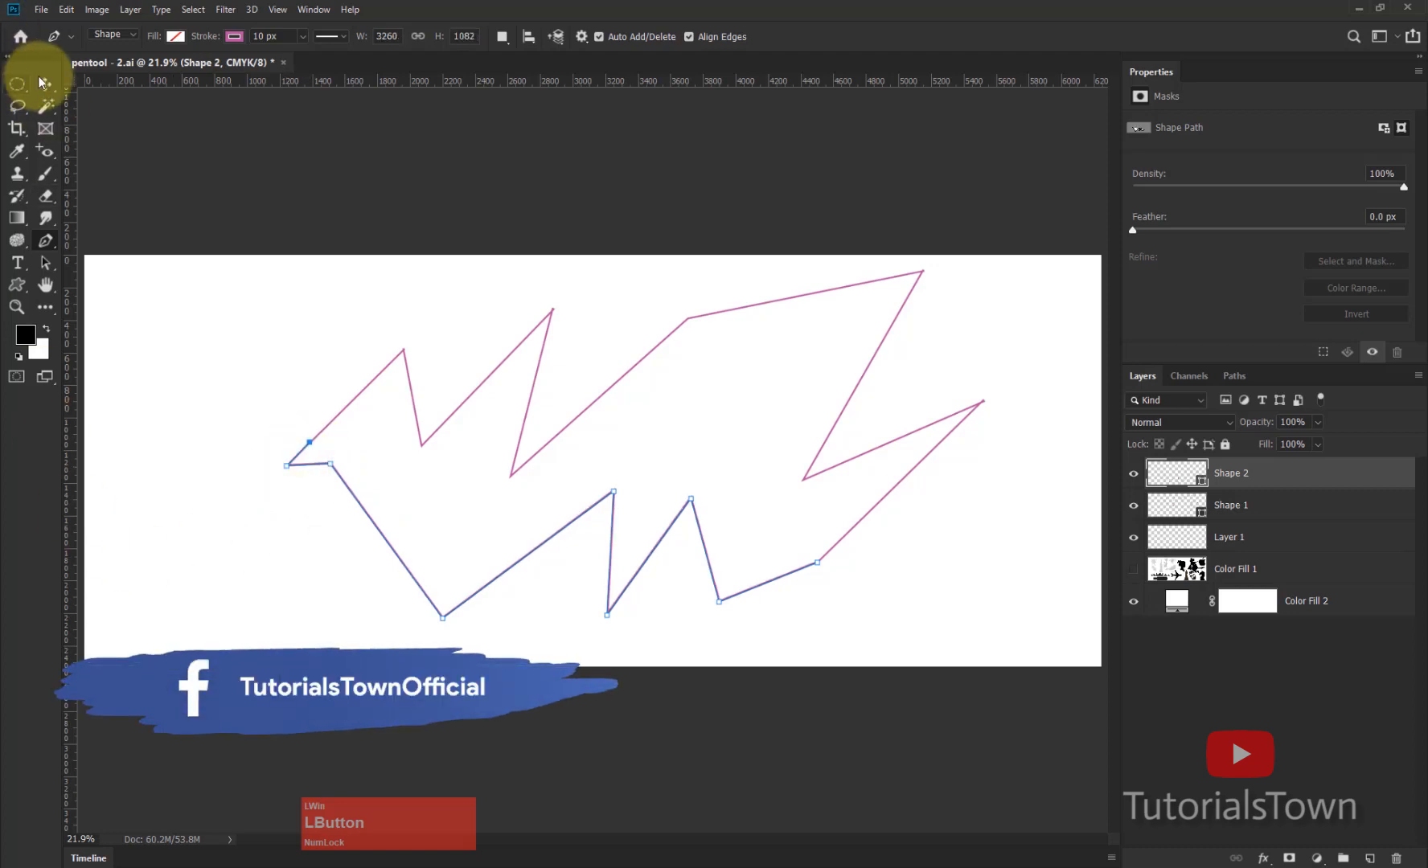
- Move the separate lower zigzag down and left away from the first shape, and delete it
{"action": "left_click", "coordinate": [45, 263]}
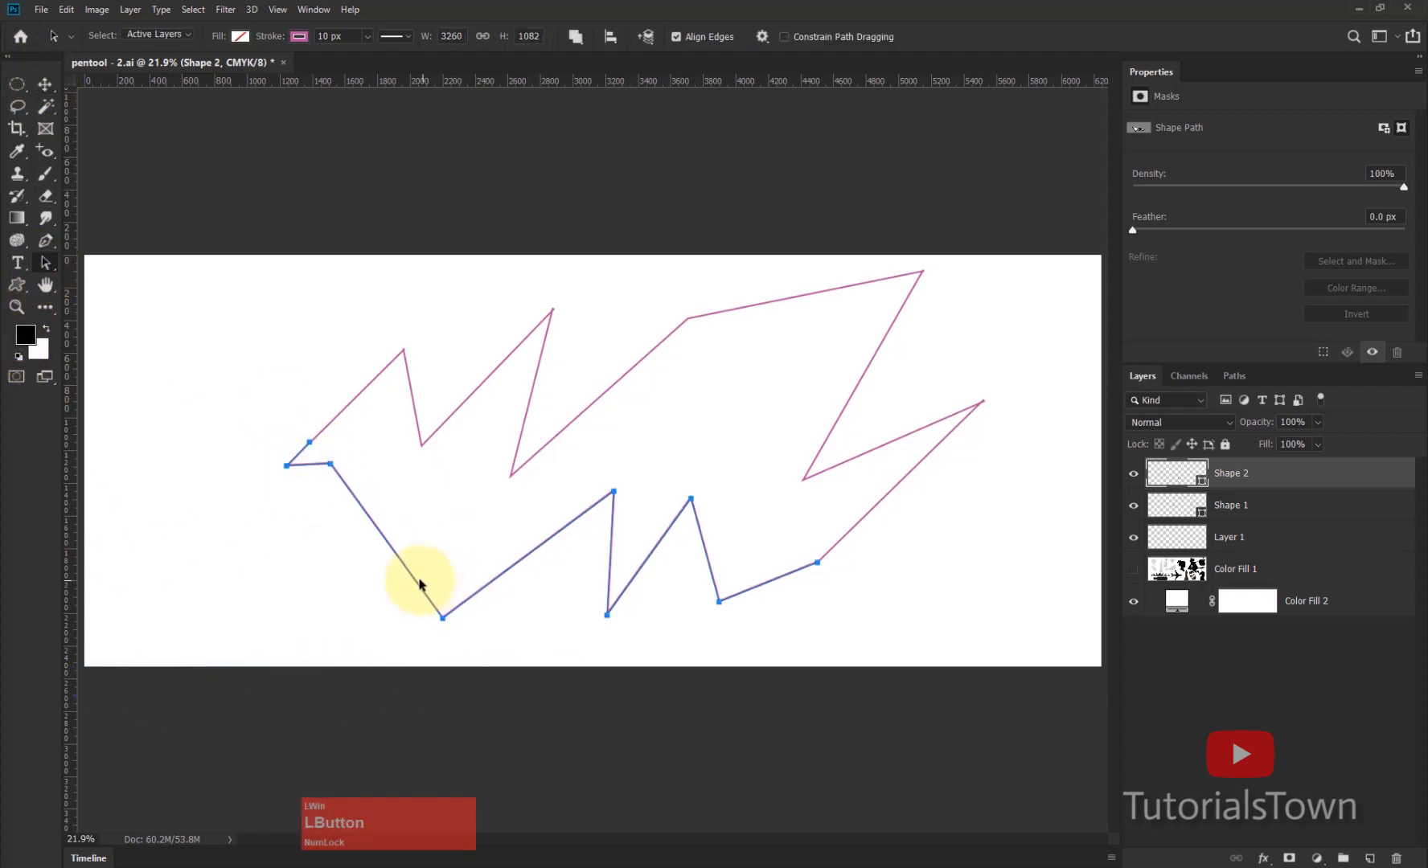
{"action": "left_click_drag", "start_coordinate": [414, 580], "coordinate": [366, 664]}
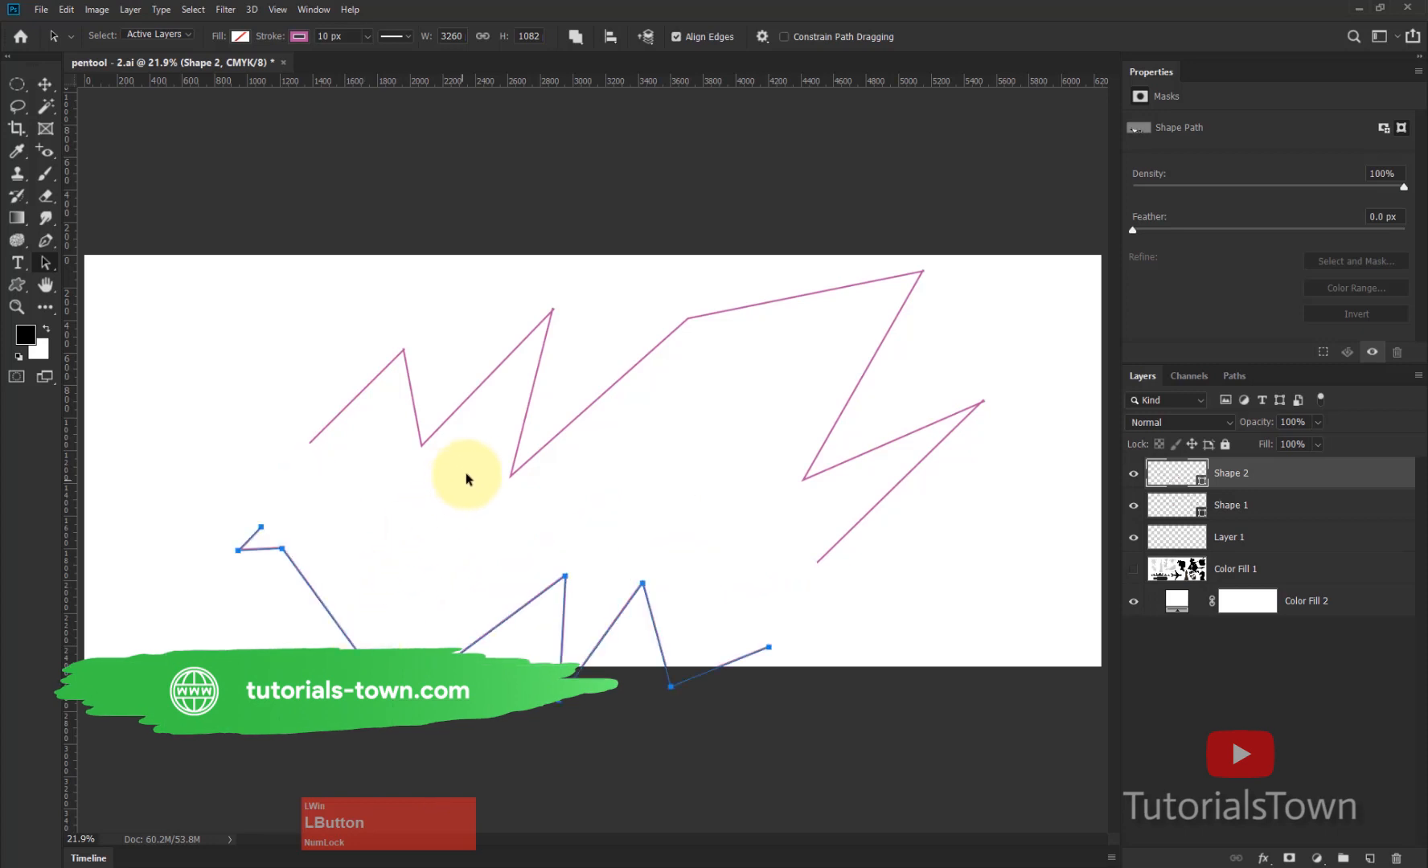
{"action": "key", "text": "Delete"}
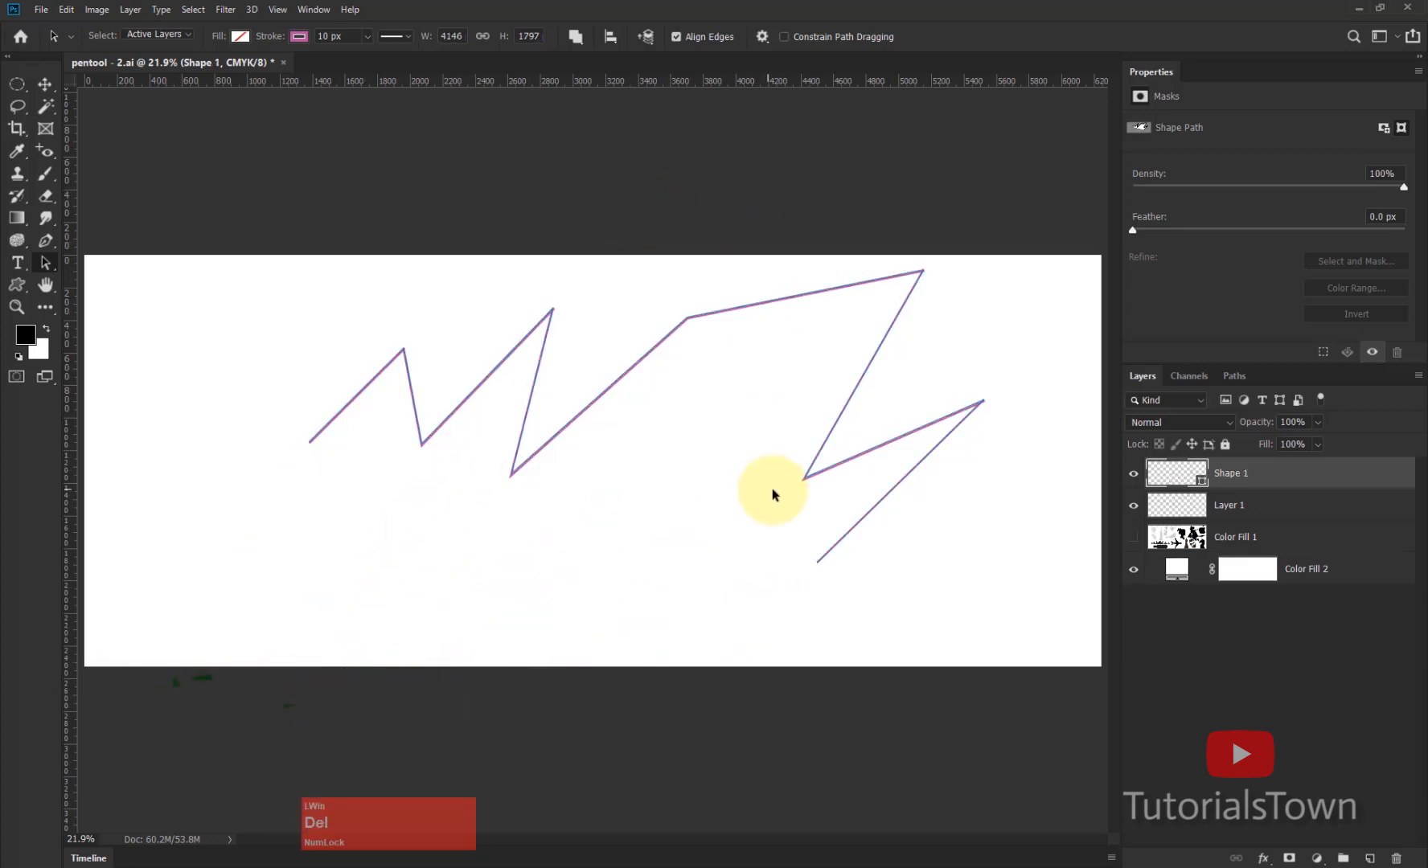
- Continue the original path from its lower-right endpoint with nine zigzagging straight-line anchors and close it, making the shape about 4315 by 2263 px
{"action": "left_click", "coordinate": [45, 240]}
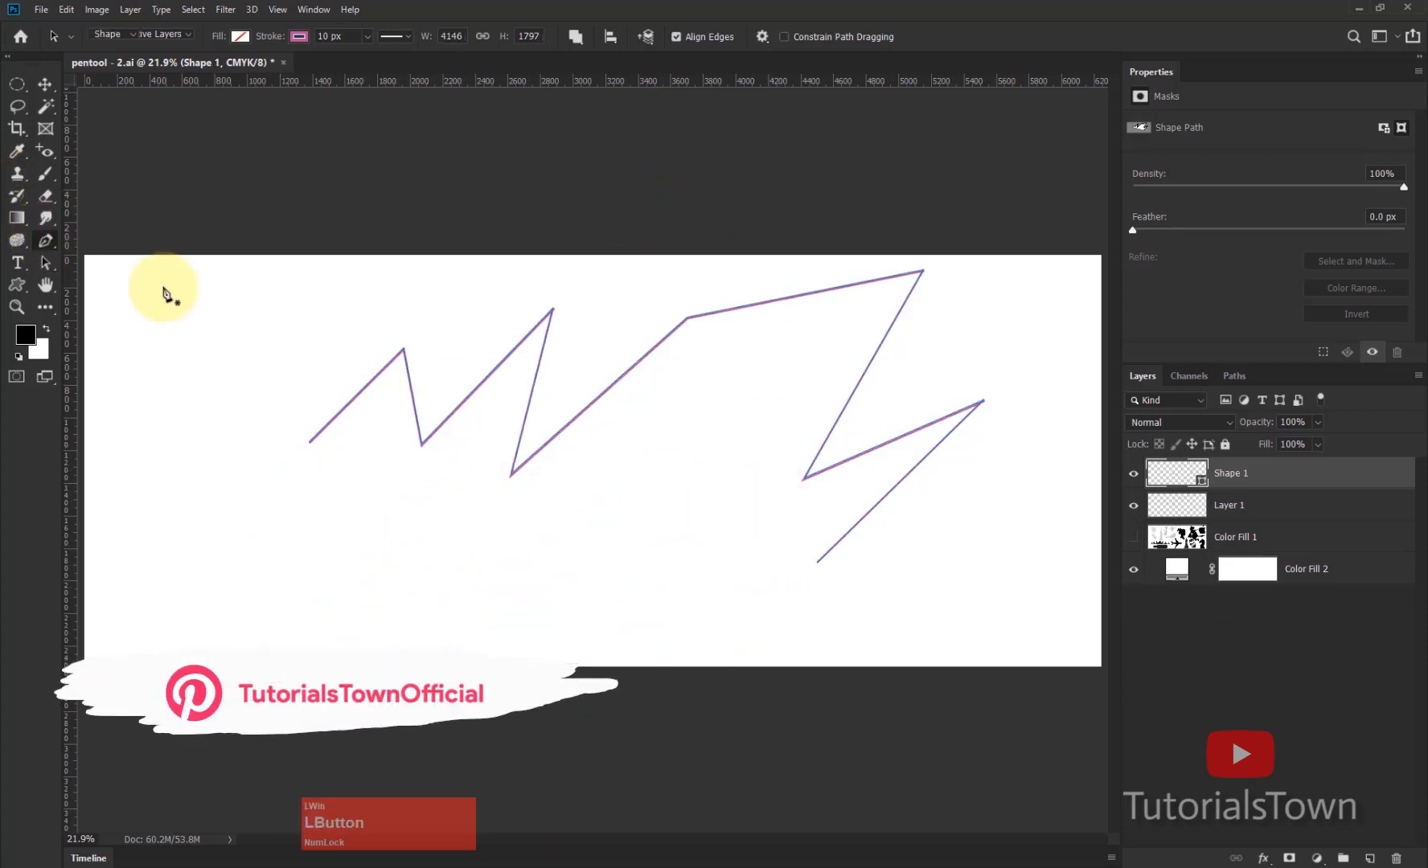
{"action": "left_click", "coordinate": [816, 563]}
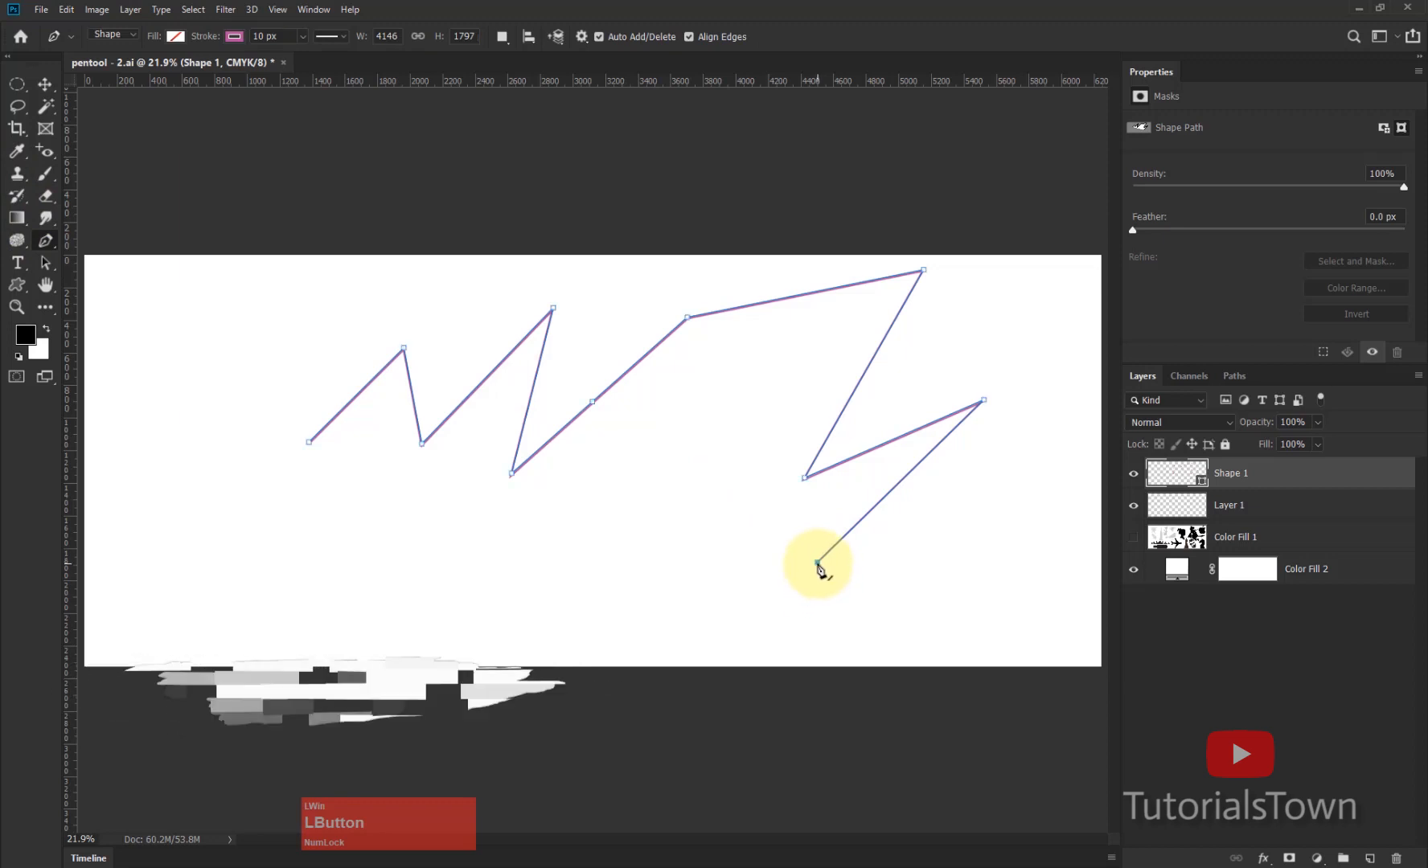
{"action": "left_click", "coordinate": [771, 617]}
{"action": "left_click", "coordinate": [711, 500]}
{"action": "left_click", "coordinate": [653, 621]}
{"action": "left_click", "coordinate": [626, 488]}
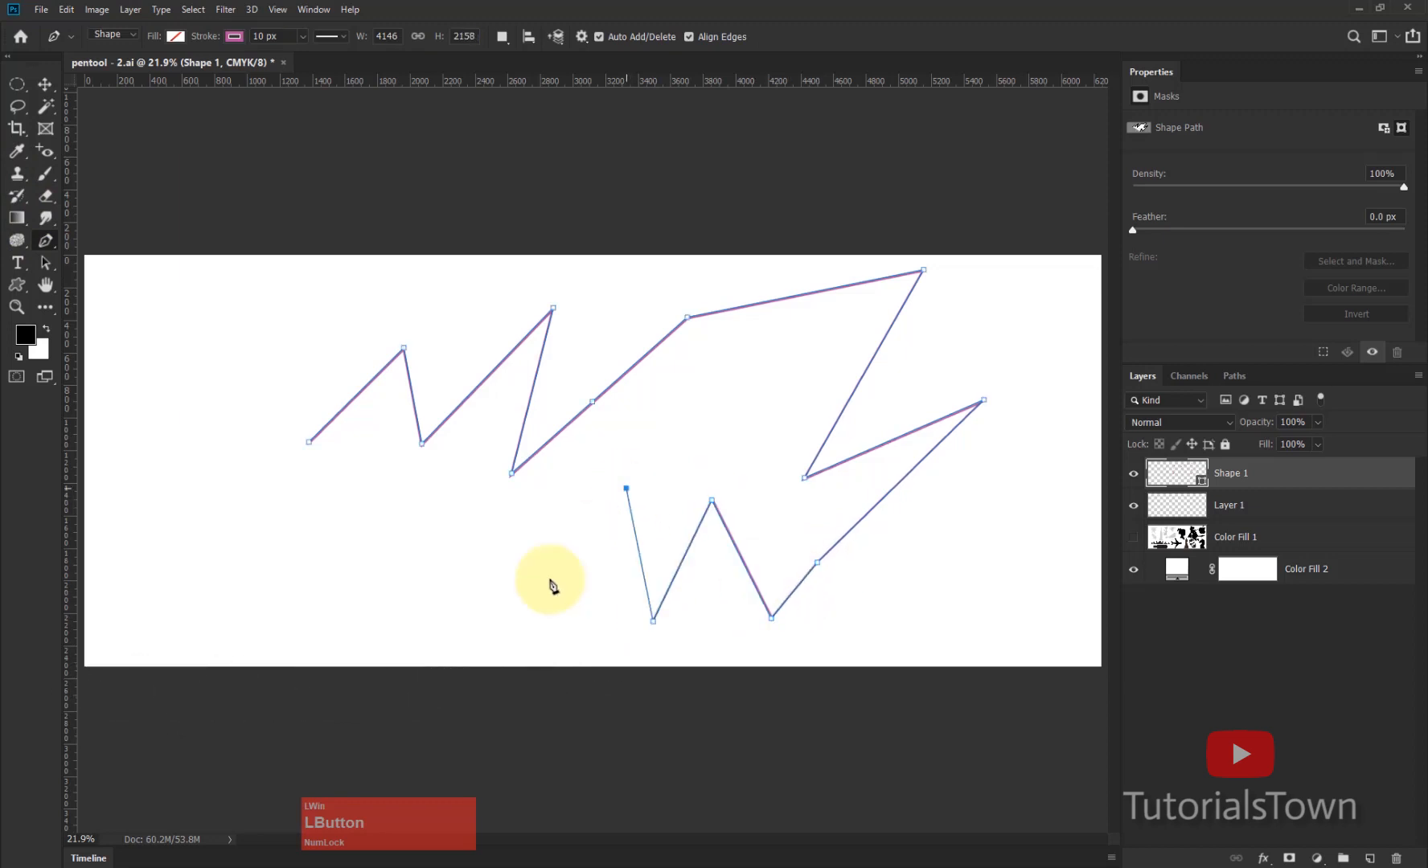
{"action": "left_click", "coordinate": [508, 610]}
{"action": "left_click", "coordinate": [510, 525]}
{"action": "left_click", "coordinate": [393, 638]}
{"action": "left_click", "coordinate": [388, 482]}
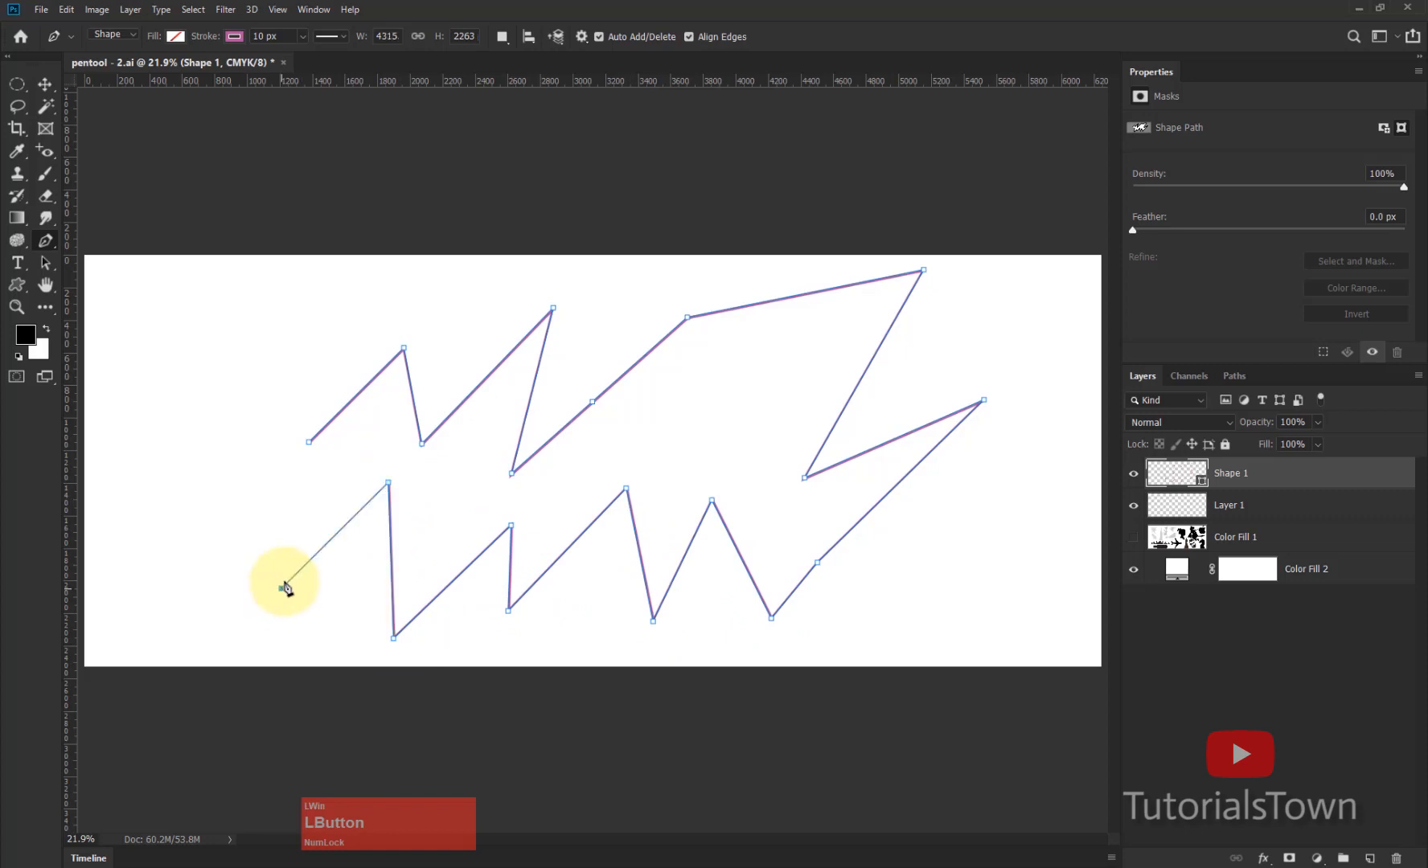
{"action": "left_click", "coordinate": [280, 588]}
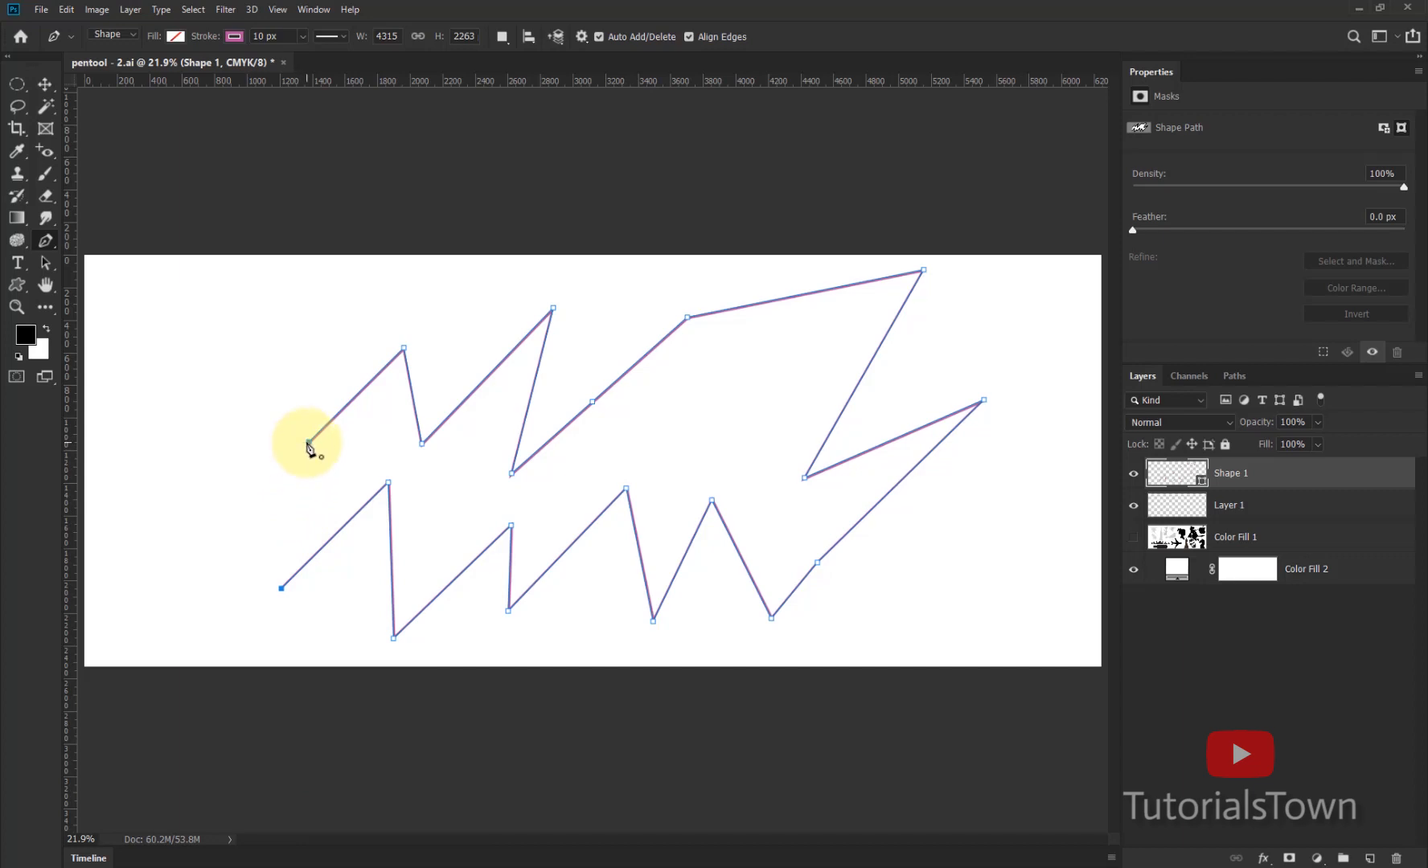
{"action": "left_click", "coordinate": [308, 442]}
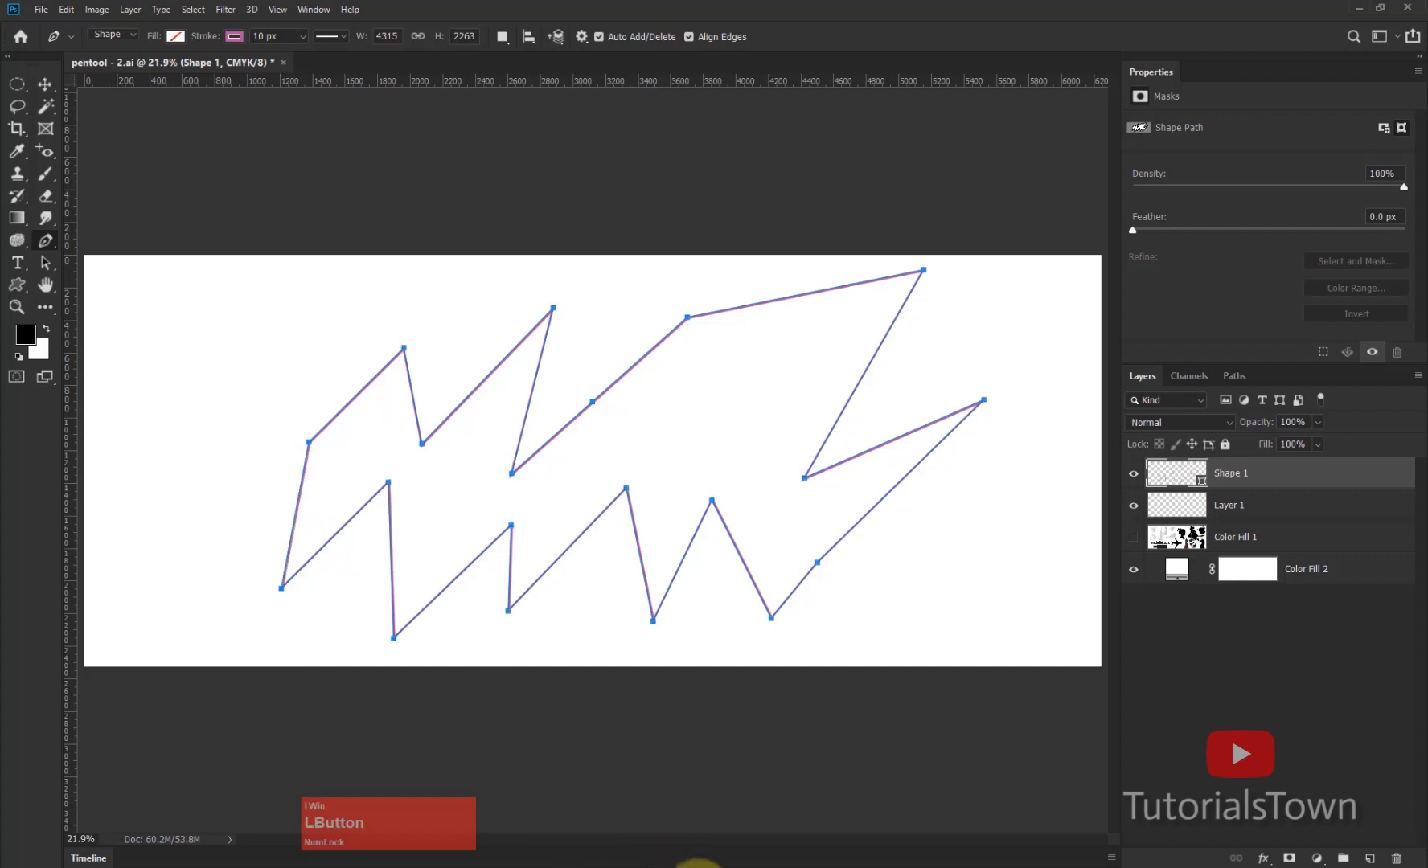
- Switch to Notepad and add the fifth line "o = Close Path"
{"action": "left_click", "coordinate": [711, 860]}
{"action": "left_click", "coordinate": [195, 335]}
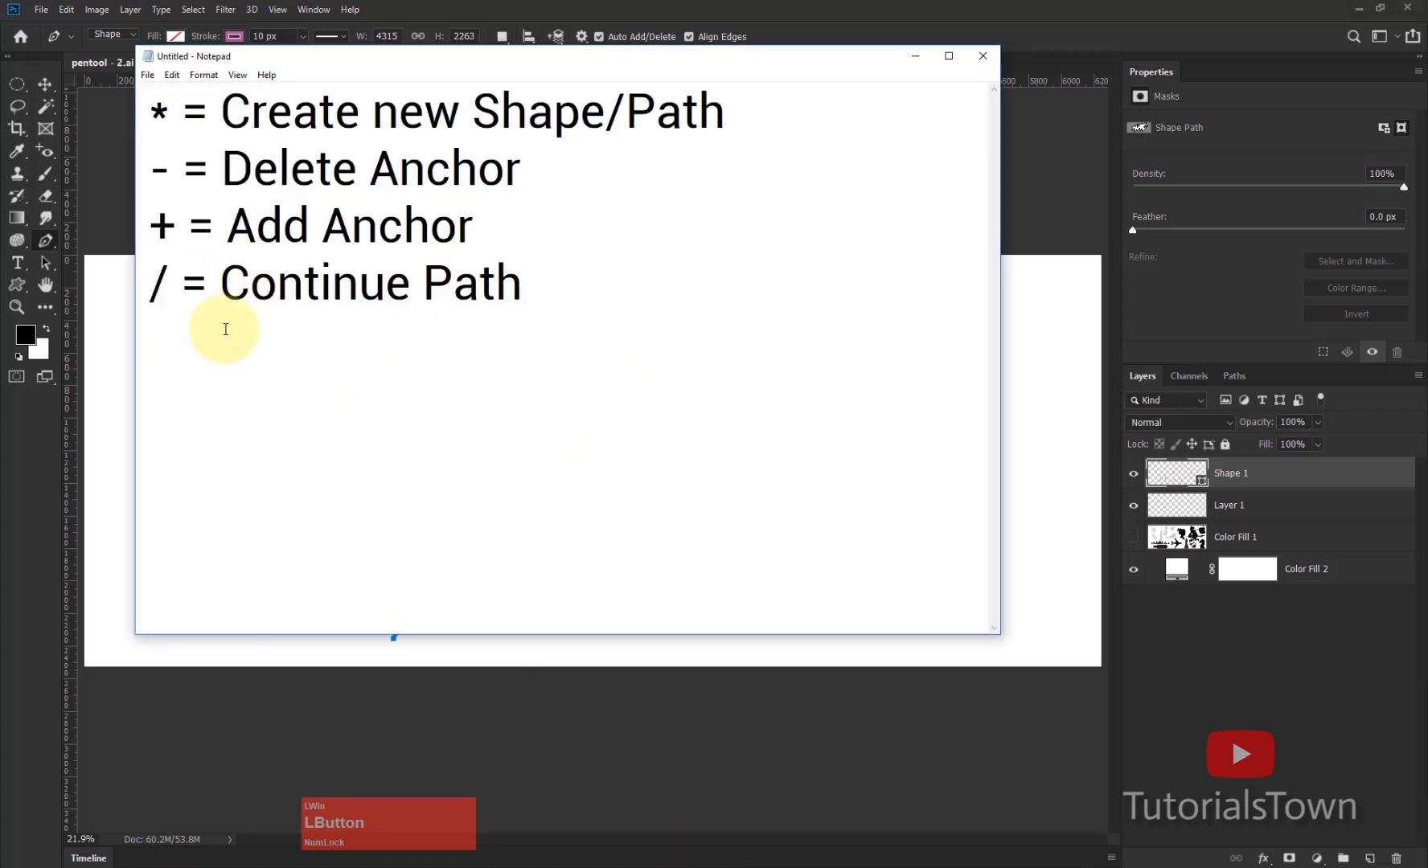
{"action": "type", "text": "o = Close"}
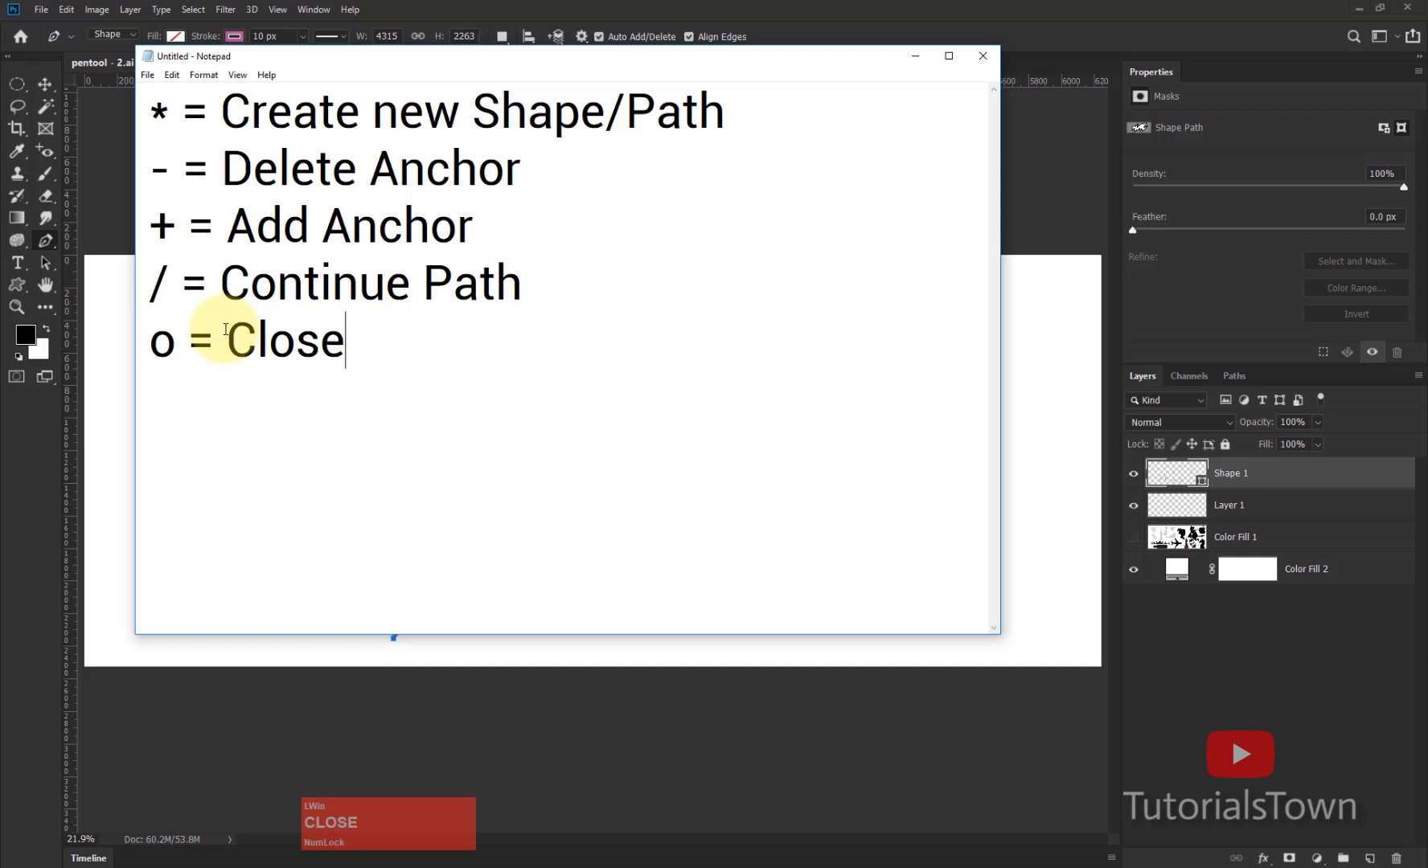
{"action": "type", "text": "d"}
{"action": "key", "text": "BackSpace"}
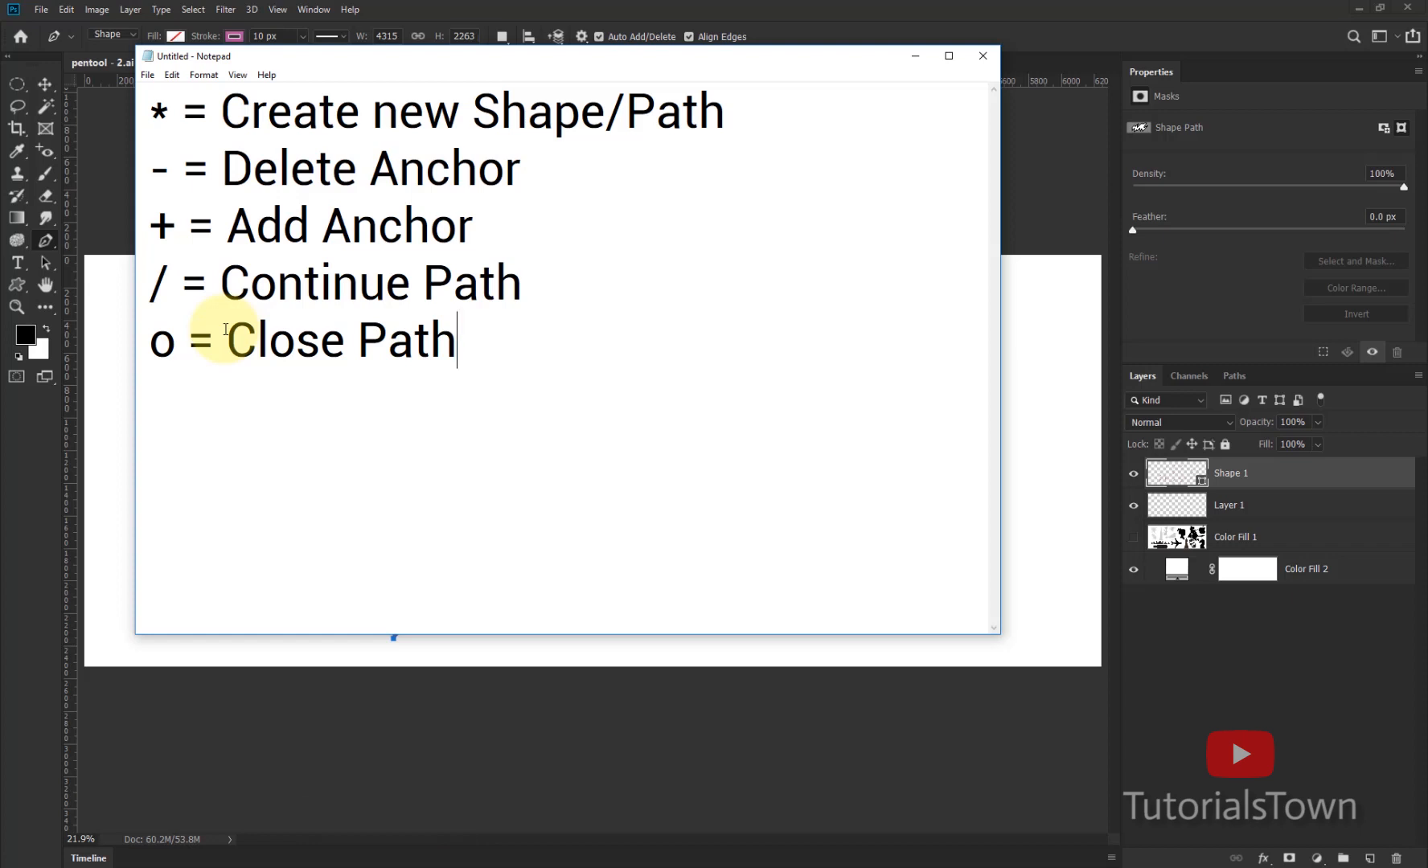
- Add the sixth line "^ =Remove Handle (Curved)" below the Close Path note
{"action": "key", "text": "Return"}
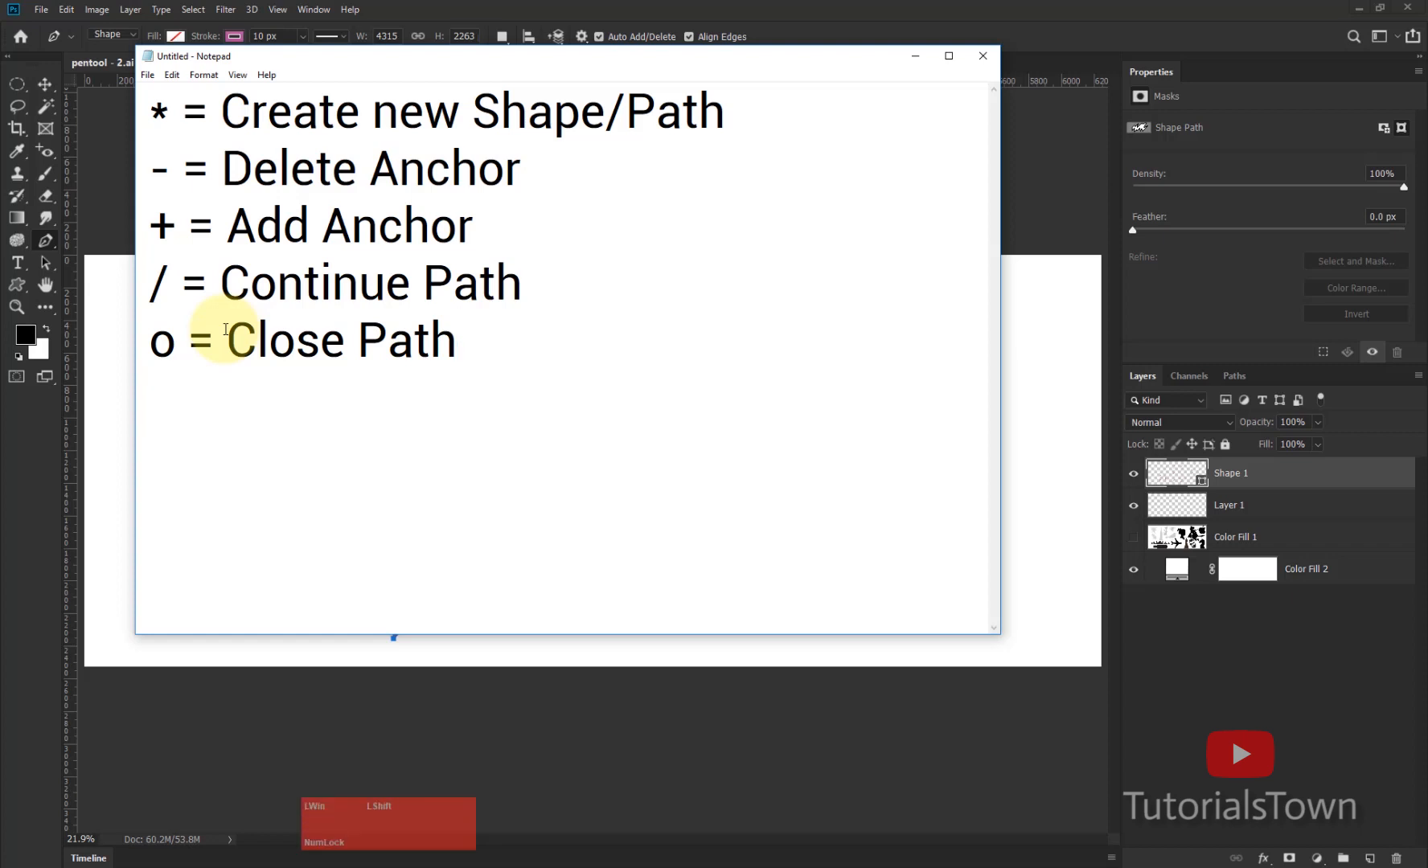
{"action": "type", "text": "^ =Remove Handl"}
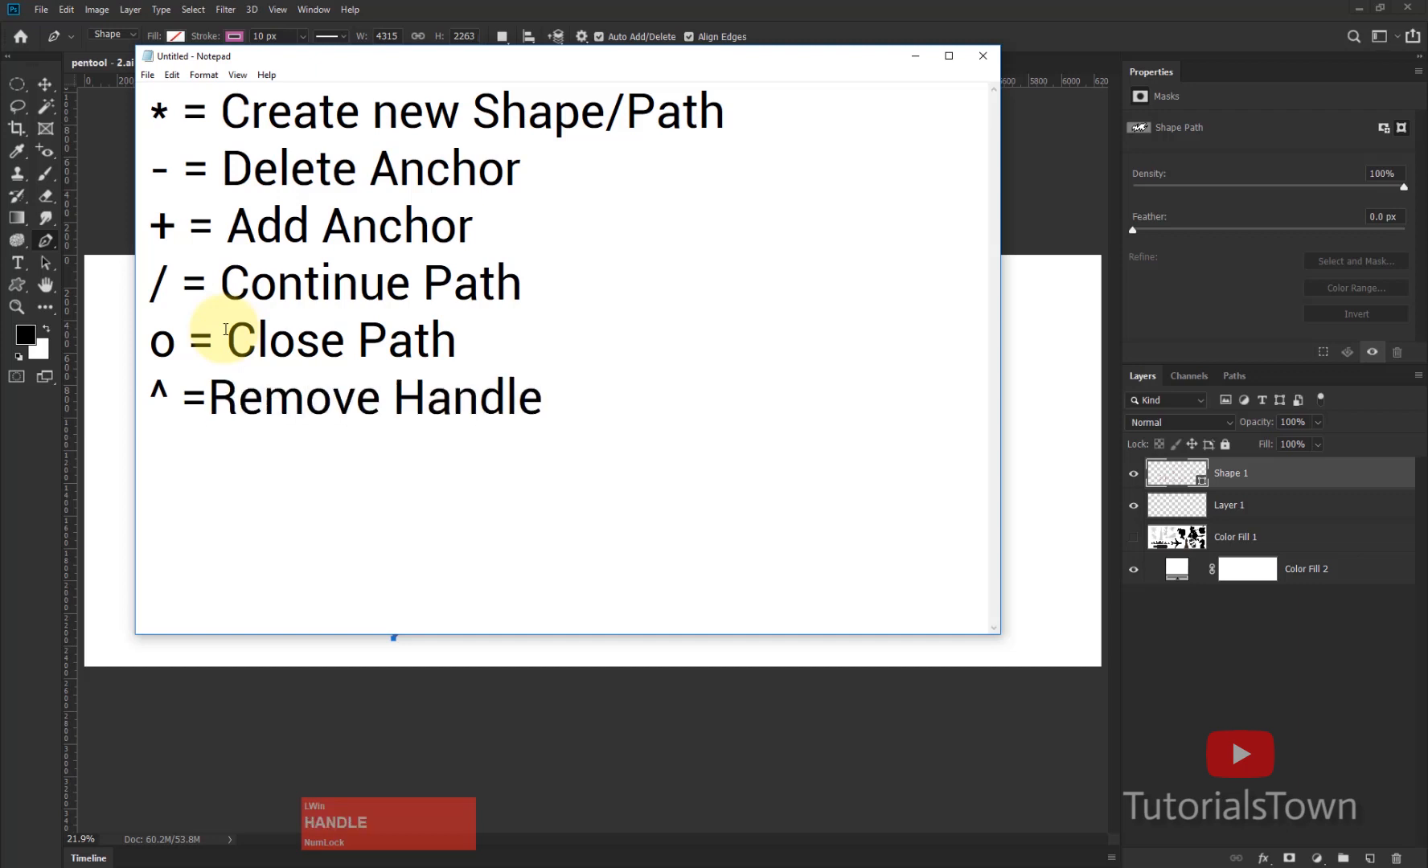
{"action": "type", "text": "e"}
{"action": "left_click", "coordinate": [567, 415]}
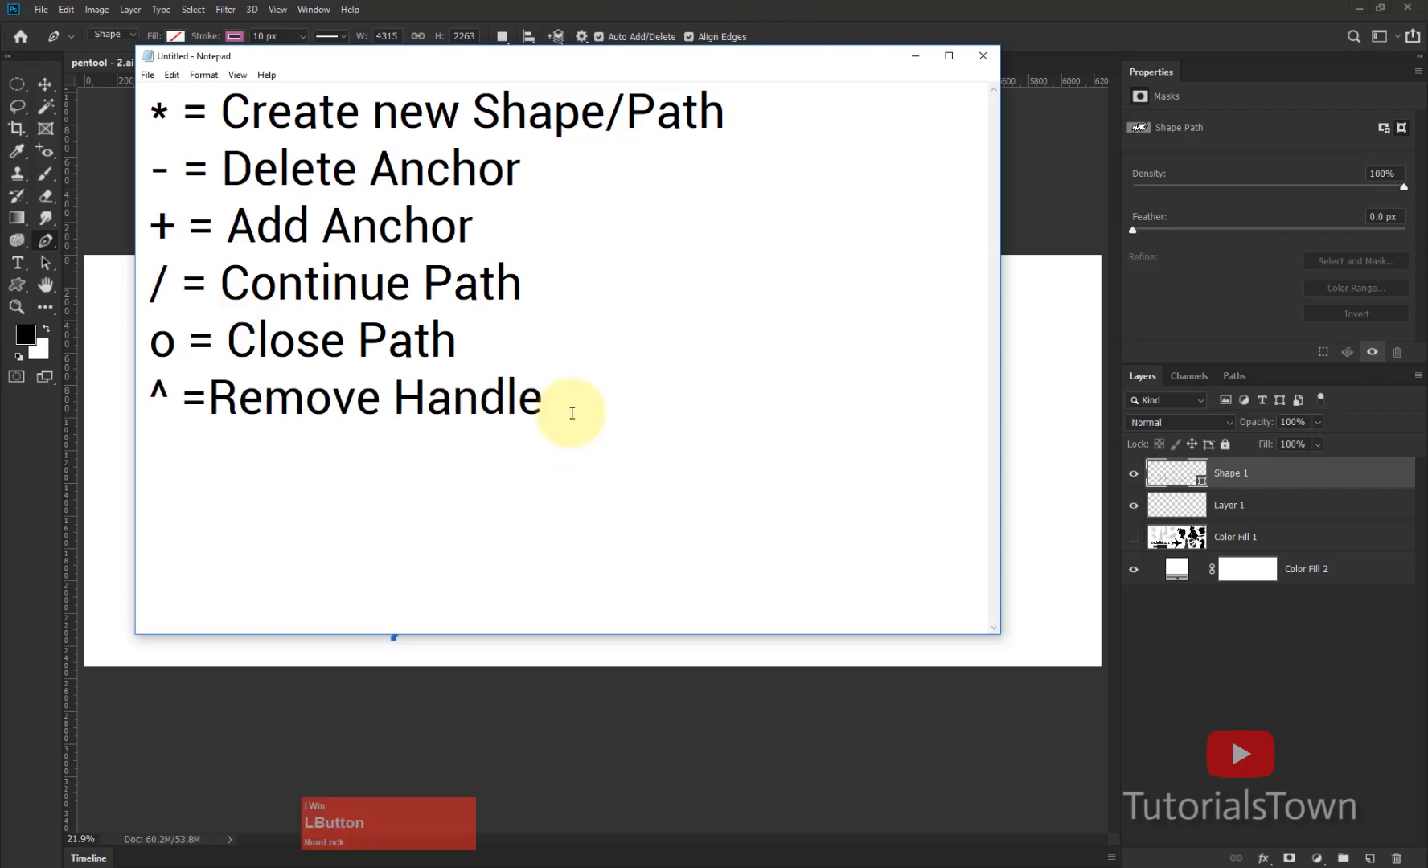
{"action": "type", "text": "()Cu"}
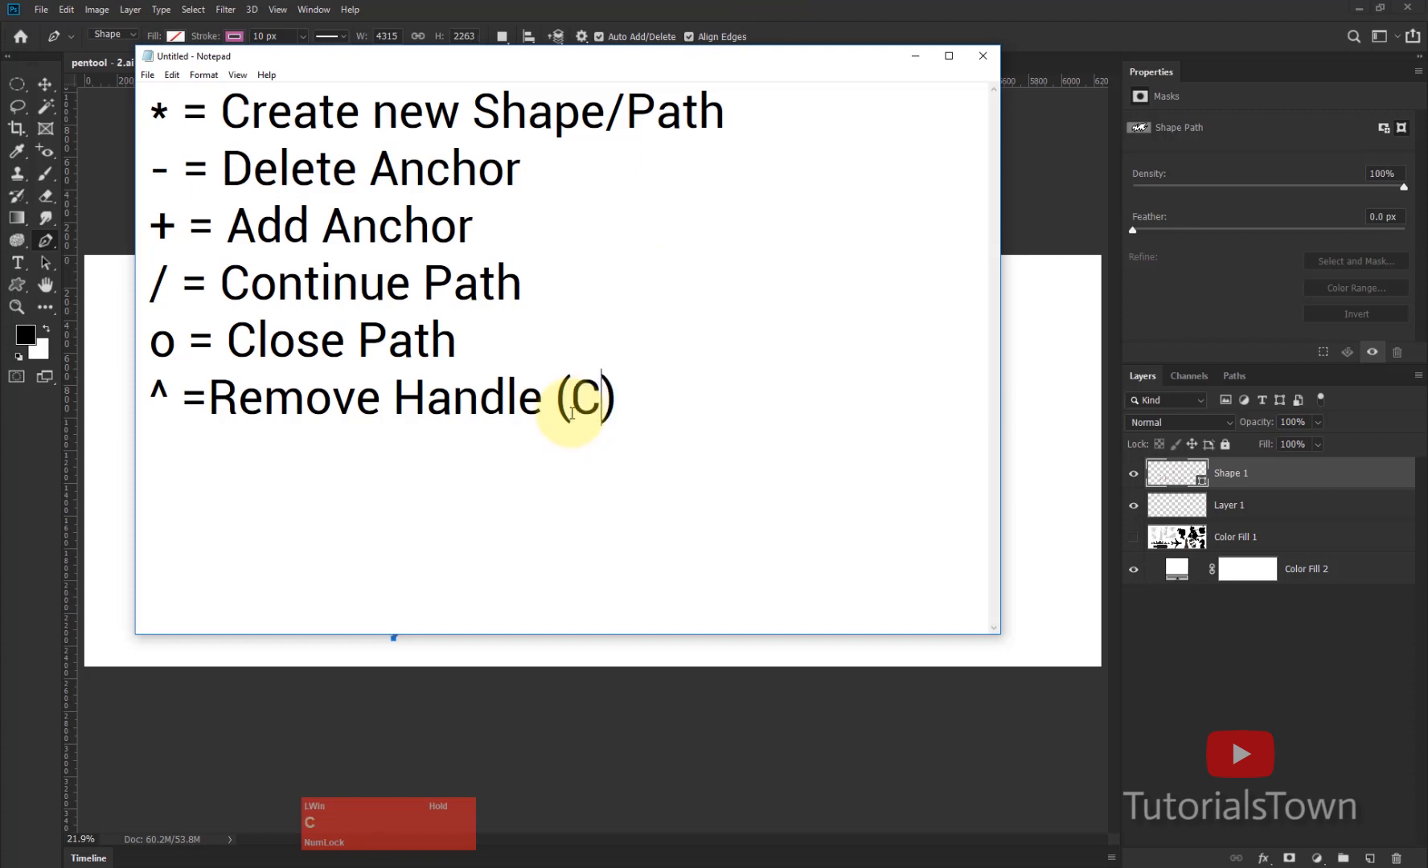
{"action": "type", "text": "rve"}
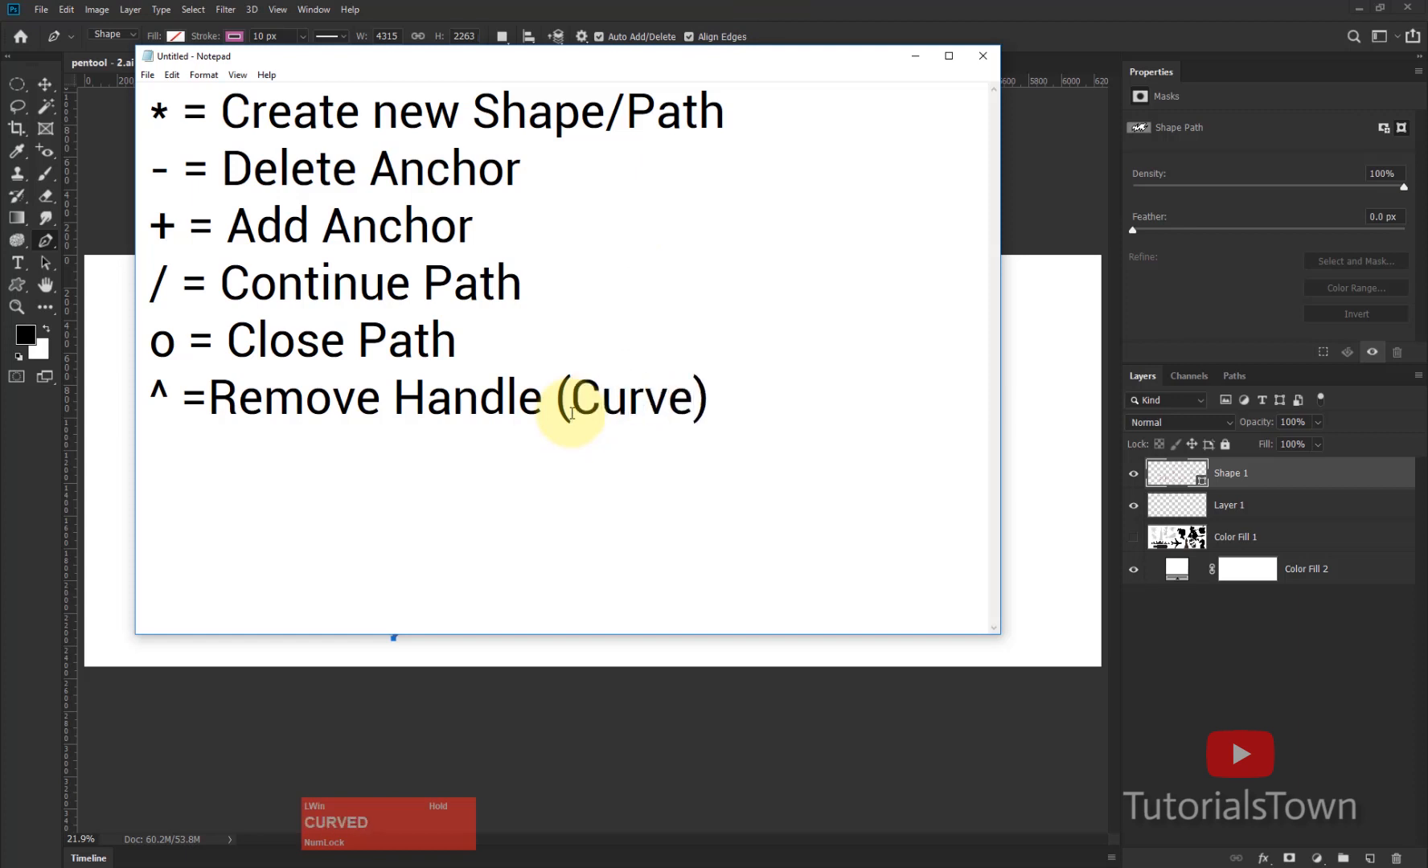
{"action": "type", "text": "d"}
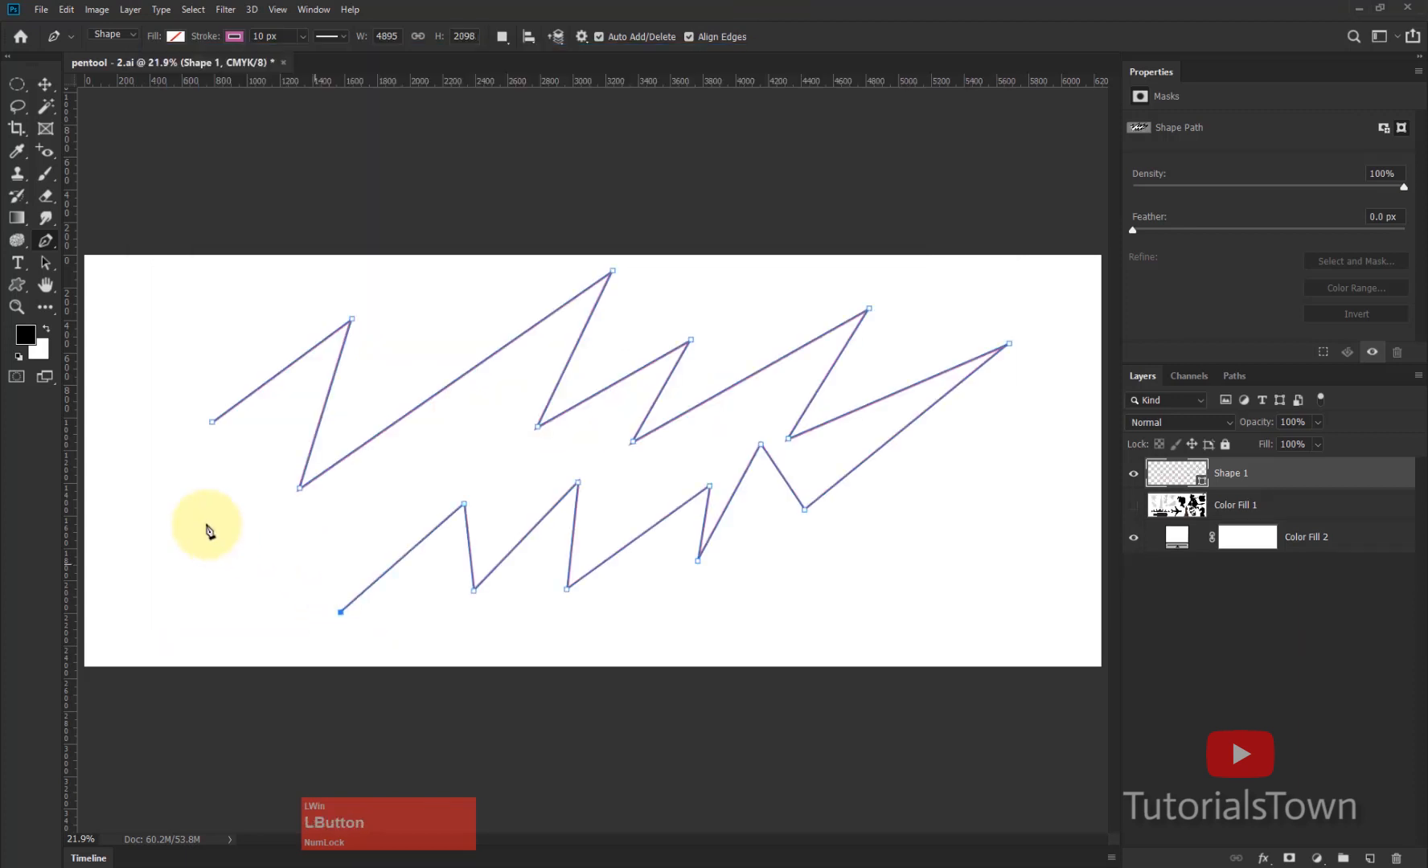
- Switch to Photoshop and close the open zigzag path by joining its lower-left end to its first anchor
{"action": "left_click", "coordinate": [212, 421]}
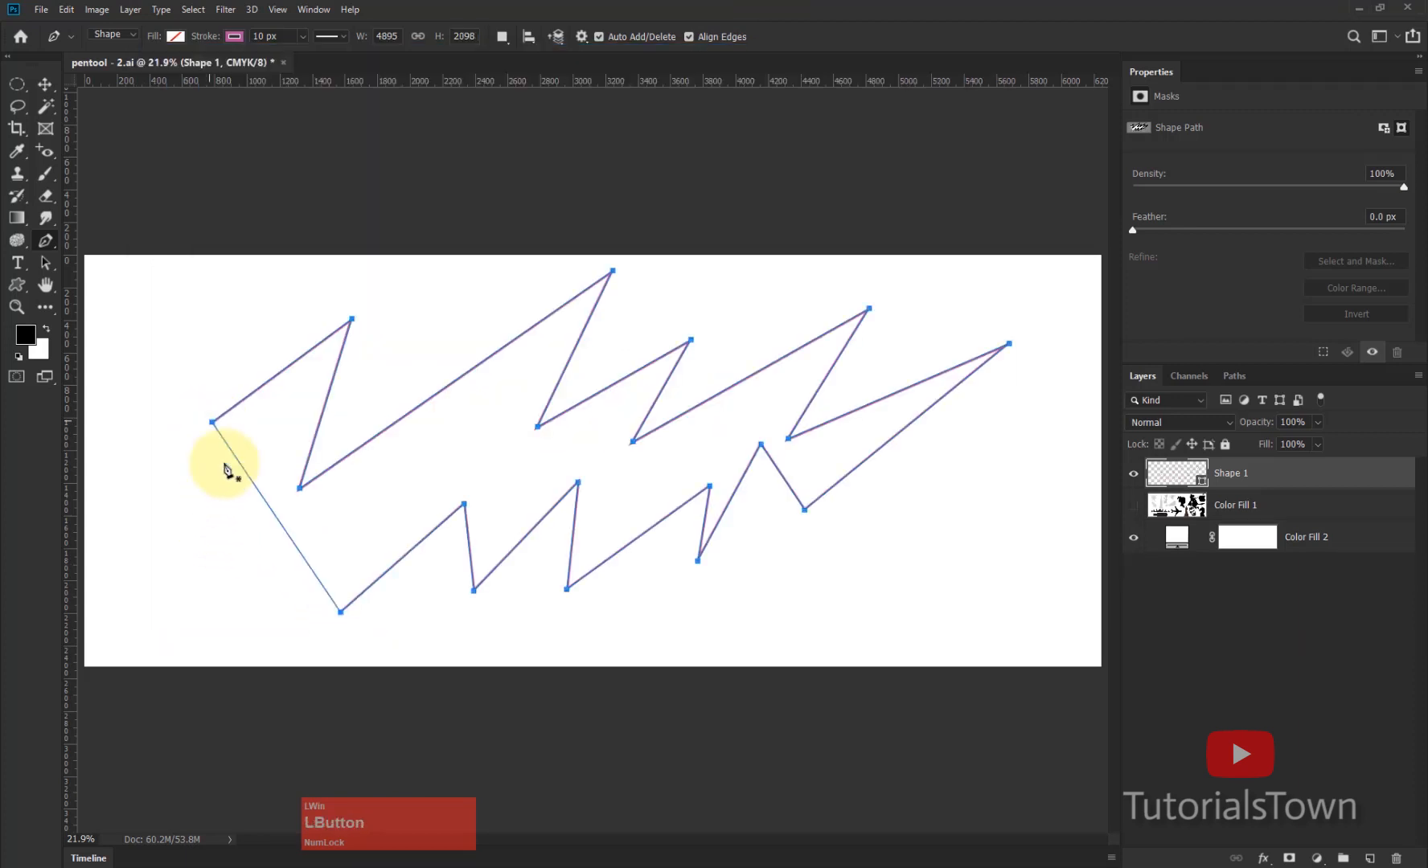
- Delete the closed zigzag shape from the canvas
{"action": "key", "text": "End"}
{"action": "key", "text": "Delete"}
{"action": "key", "text": "Delete"}
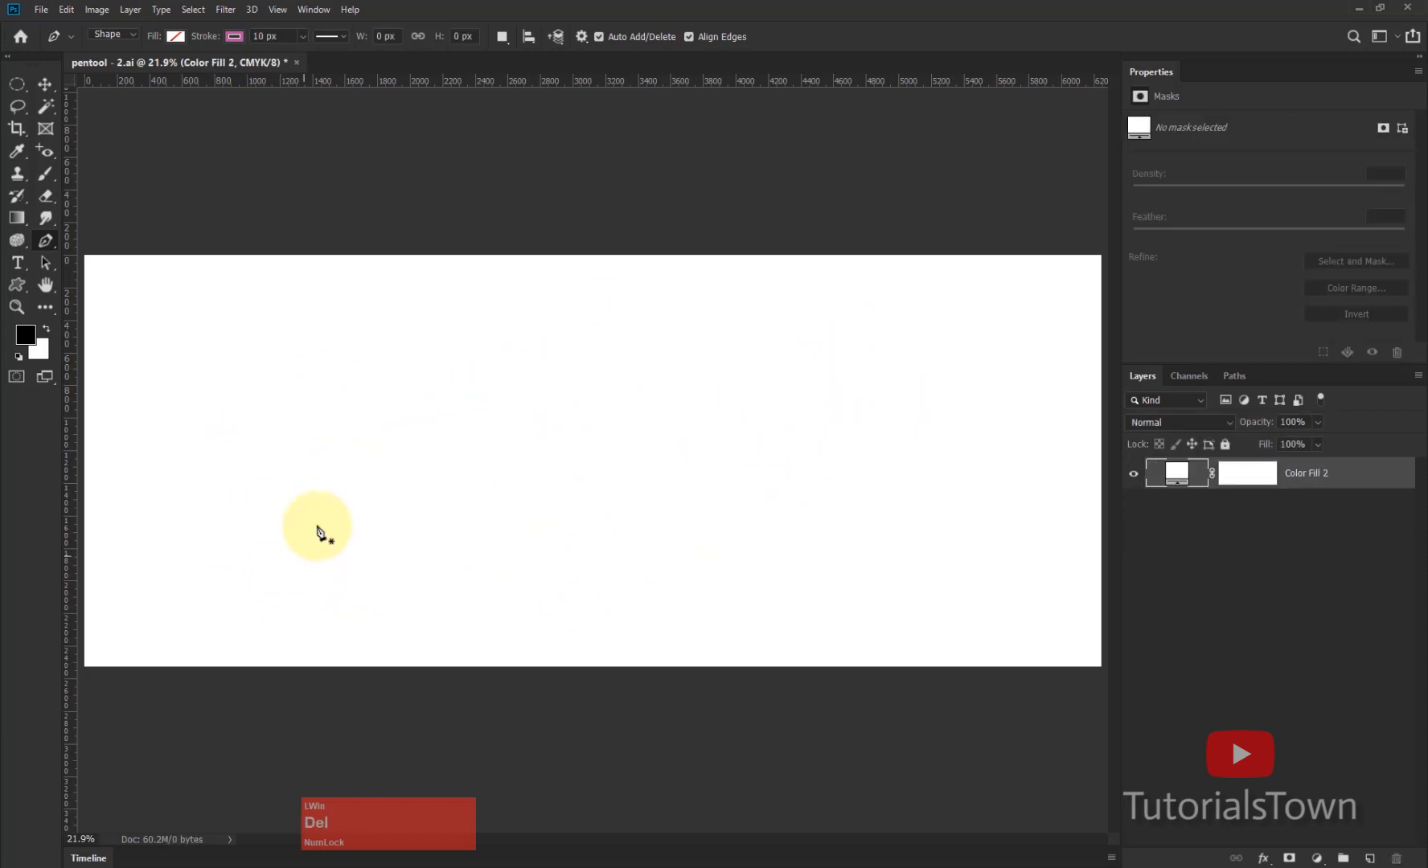
- Start a new Pen Tool path with a straight segment rising to the right, about 626 px wide by 752 px high
{"action": "left_click", "coordinate": [271, 419]}
{"action": "left_click", "coordinate": [328, 440]}
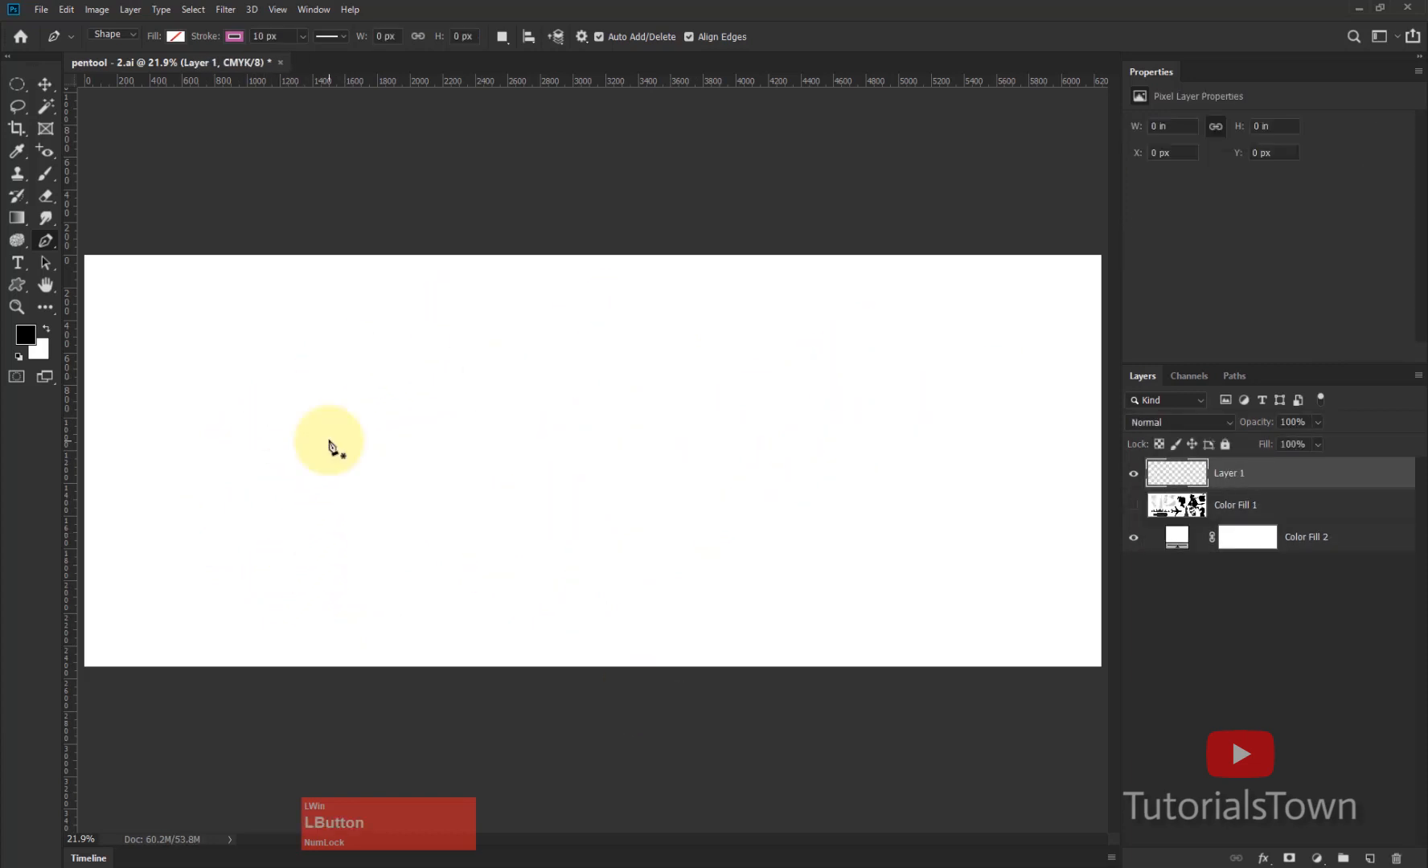
{"action": "left_click", "coordinate": [430, 318]}
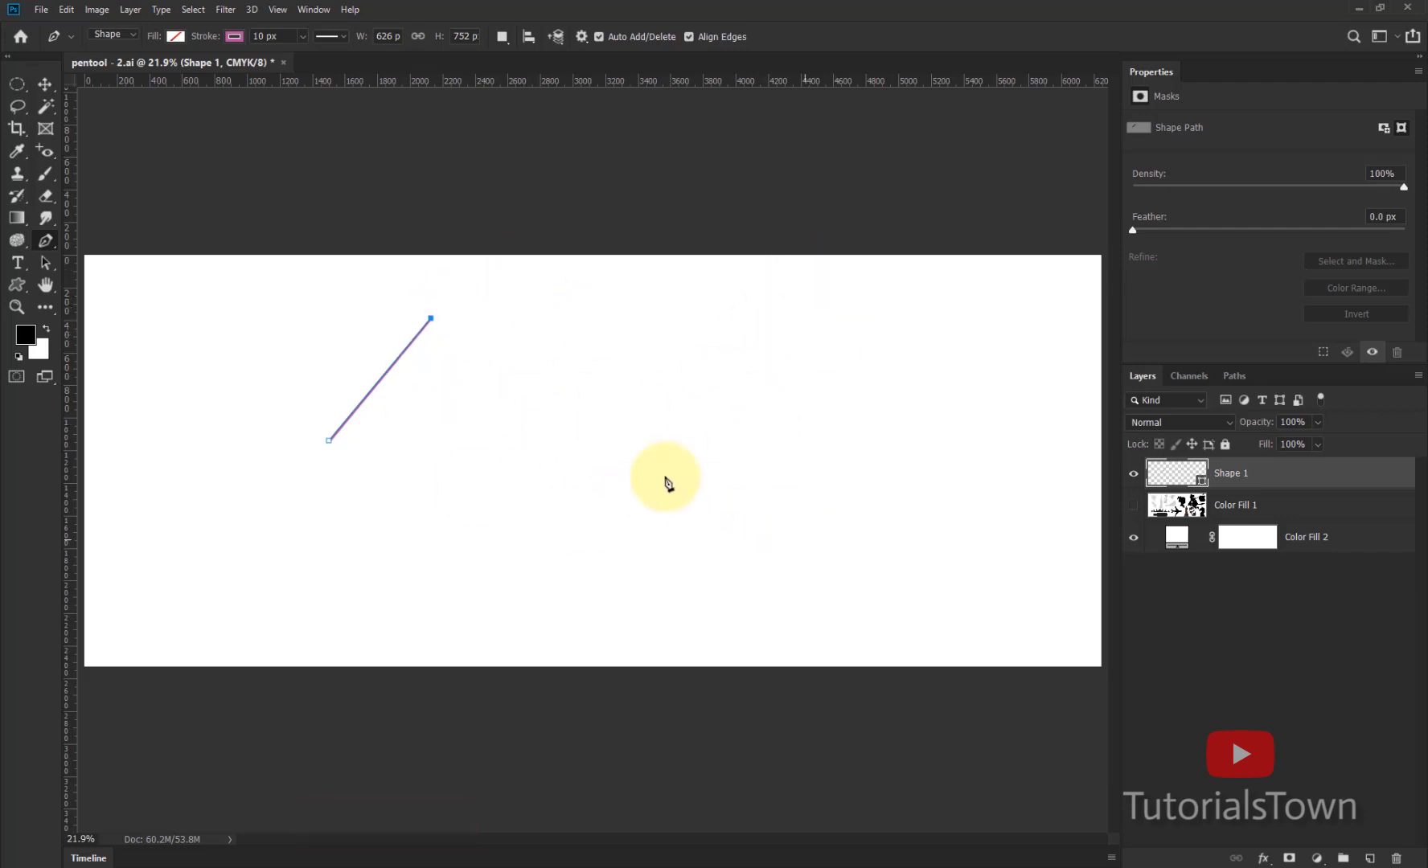
{"action": "left_click", "coordinate": [618, 324]}
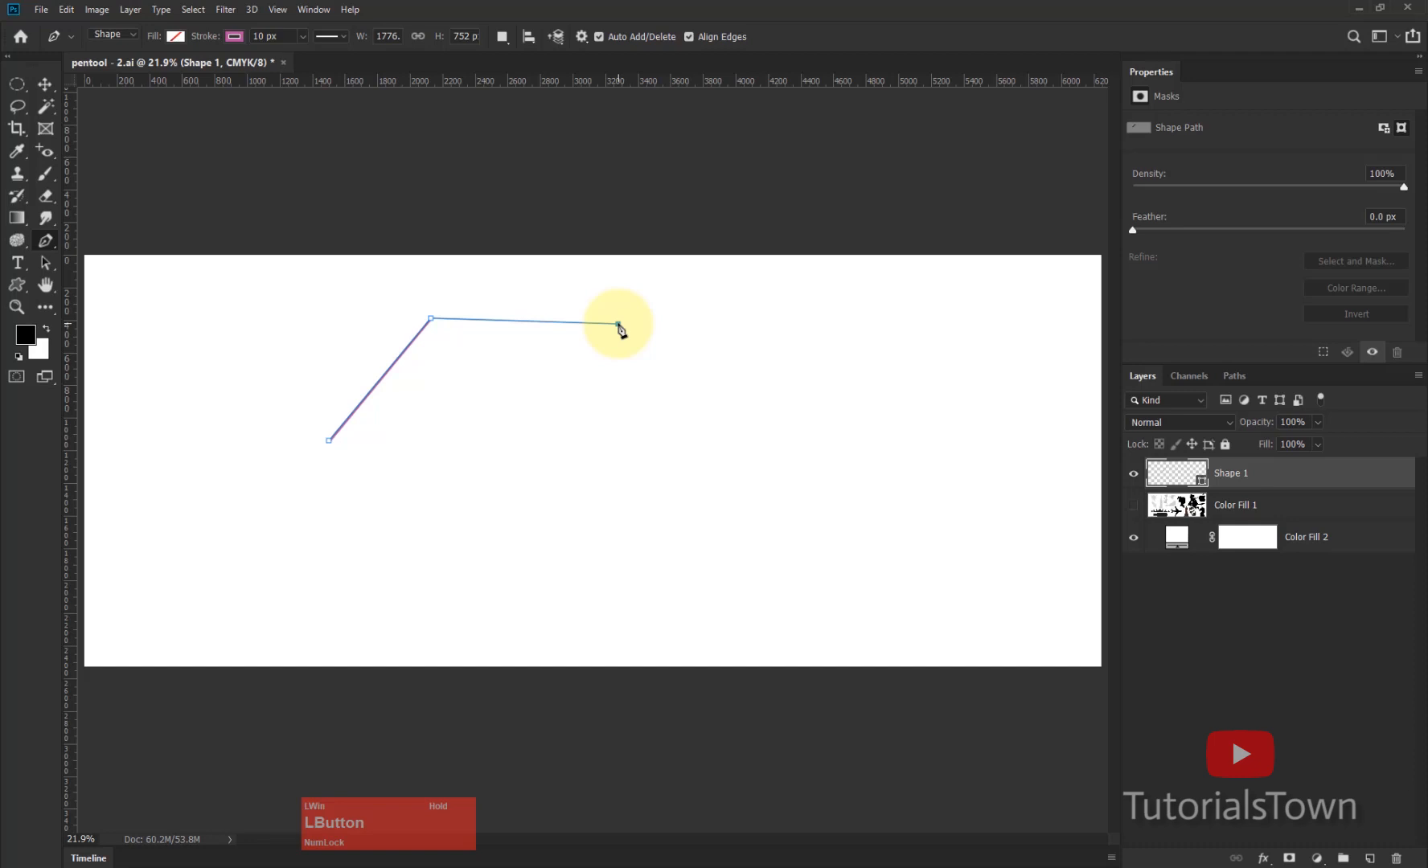
{"action": "left_click_drag", "start_coordinate": [620, 327], "coordinate": [717, 192]}
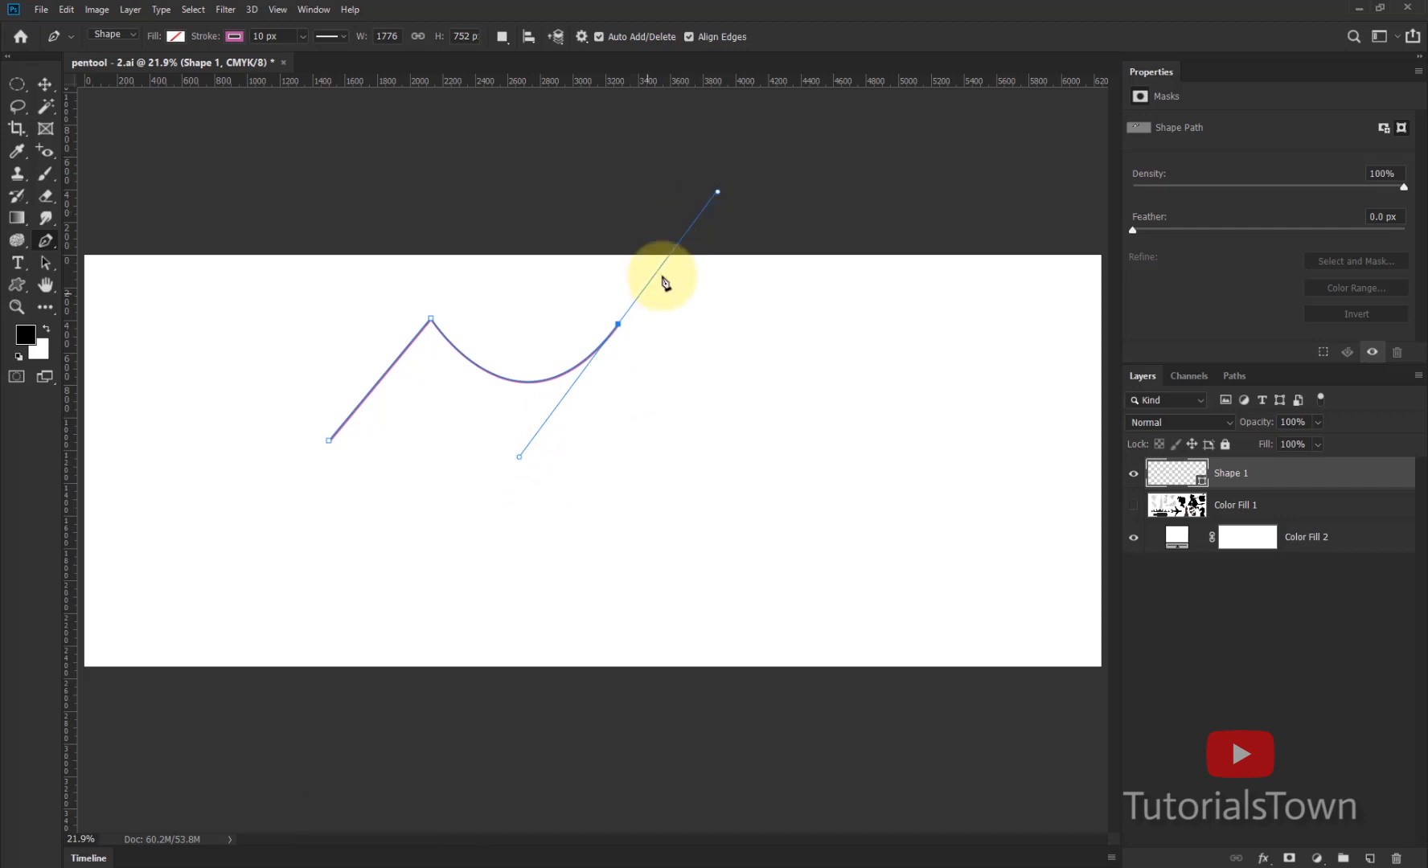
{"action": "key", "text": "ctrl+z"}
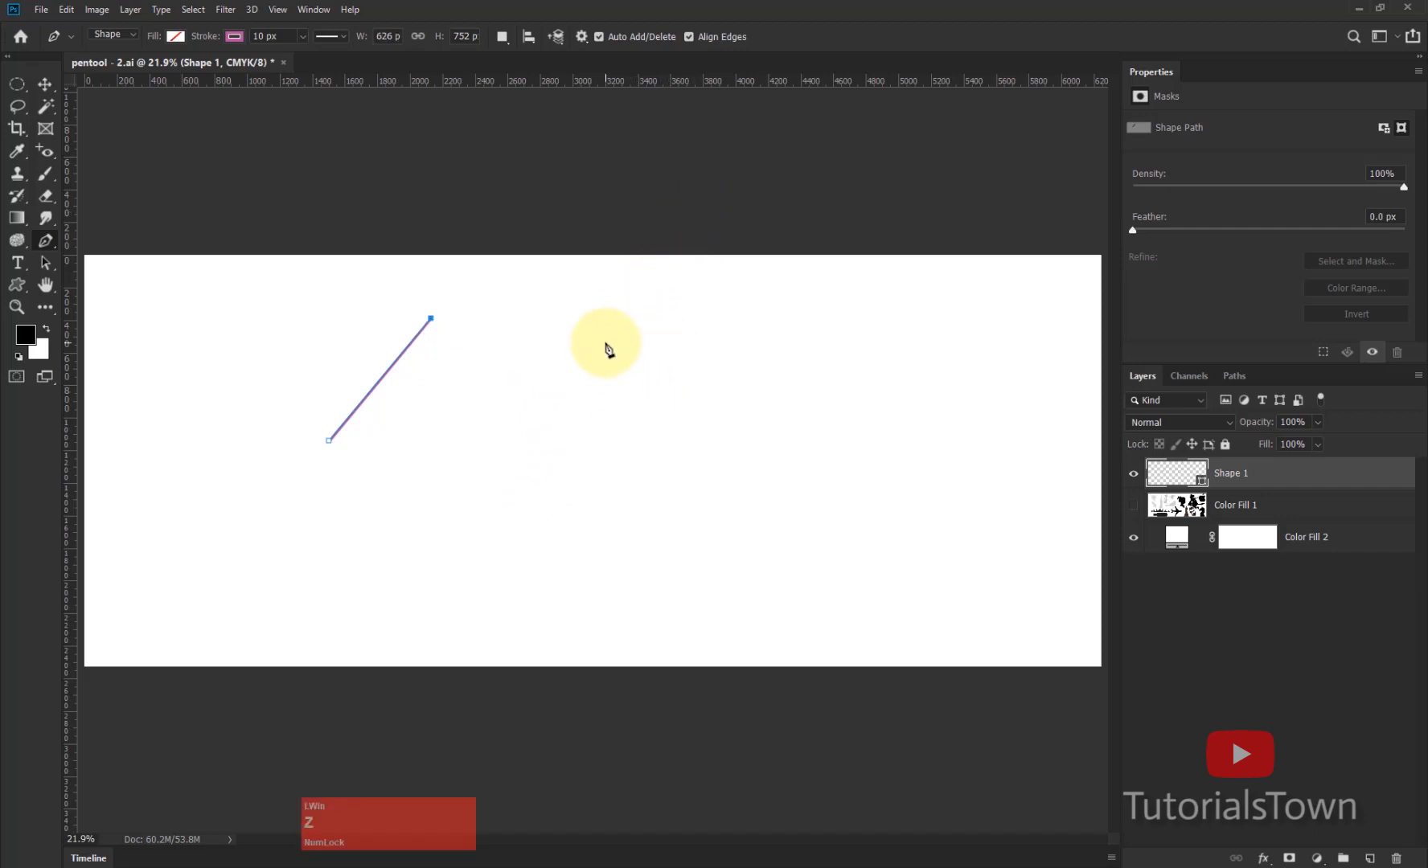
- Add a curved anchor right of the peak and stretch its handles for a deep downward curve, making the path about 1699 by 752 px
{"action": "left_click_drag", "start_coordinate": [605, 342], "coordinate": [665, 280]}
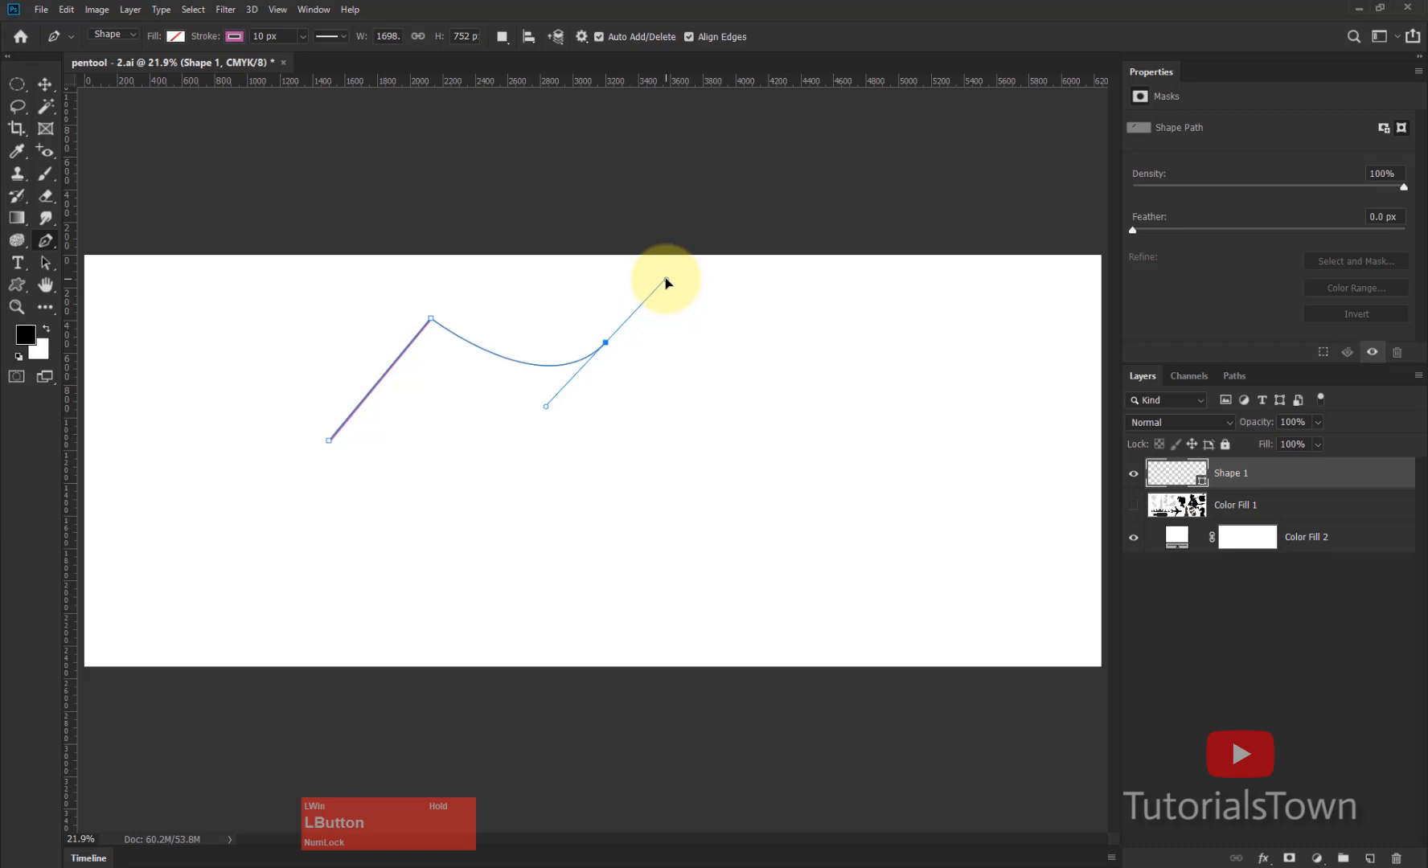
{"action": "left_click_drag", "start_coordinate": [666, 279], "coordinate": [686, 417]}
{"action": "left_click_drag", "start_coordinate": [686, 465], "coordinate": [695, 306]}
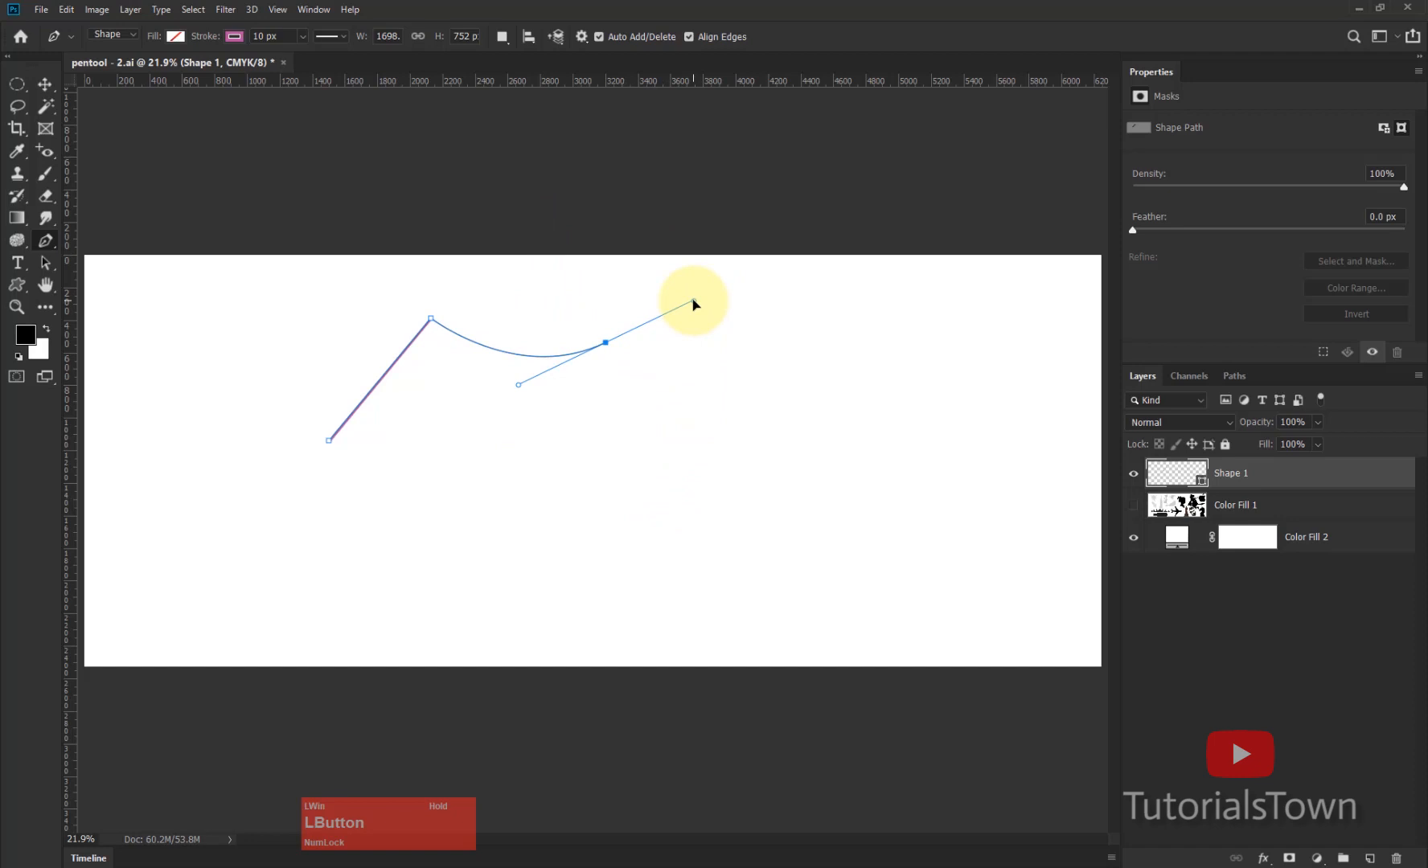
{"action": "left_click_drag", "start_coordinate": [692, 303], "coordinate": [640, 323]}
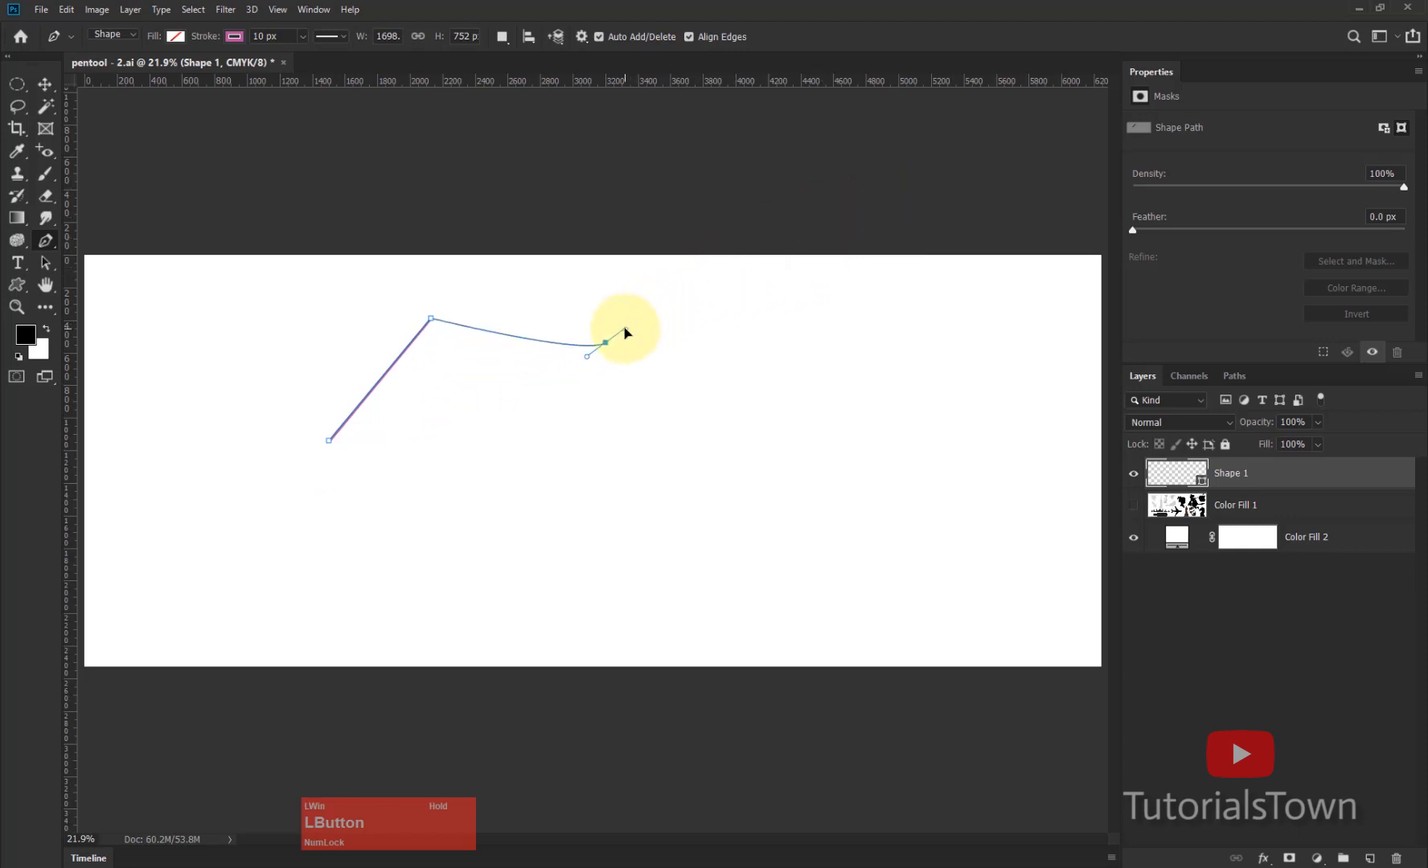
{"action": "mouse_move", "coordinate": [626, 332]}
{"action": "left_mouse_down"}
{"action": "mouse_move", "coordinate": [733, 261]}
{"action": "mouse_move", "coordinate": [650, 555]}
{"action": "mouse_move", "coordinate": [435, 373]}
{"action": "mouse_move", "coordinate": [682, 235]}
{"action": "mouse_move", "coordinate": [653, 471]}
{"action": "mouse_move", "coordinate": [452, 406]}
{"action": "mouse_move", "coordinate": [462, 277]}
{"action": "mouse_move", "coordinate": [657, 246]}
{"action": "mouse_move", "coordinate": [695, 355]}
{"action": "mouse_move", "coordinate": [784, 255]}
{"action": "mouse_move", "coordinate": [500, 523]}
{"action": "mouse_move", "coordinate": [781, 395]}
{"action": "mouse_move", "coordinate": [518, 287]}
{"action": "mouse_move", "coordinate": [597, 516]}
{"action": "mouse_move", "coordinate": [701, 277]}
{"action": "mouse_move", "coordinate": [474, 461]}
{"action": "mouse_move", "coordinate": [871, 287]}
{"action": "mouse_move", "coordinate": [1021, 175]}
{"action": "mouse_move", "coordinate": [754, 231]}
{"action": "mouse_move", "coordinate": [581, 422]}
{"action": "mouse_move", "coordinate": [701, 444]}
{"action": "mouse_move", "coordinate": [725, 483]}
{"action": "mouse_move", "coordinate": [685, 238]}
{"action": "mouse_move", "coordinate": [717, 236]}
{"action": "left_mouse_up"}
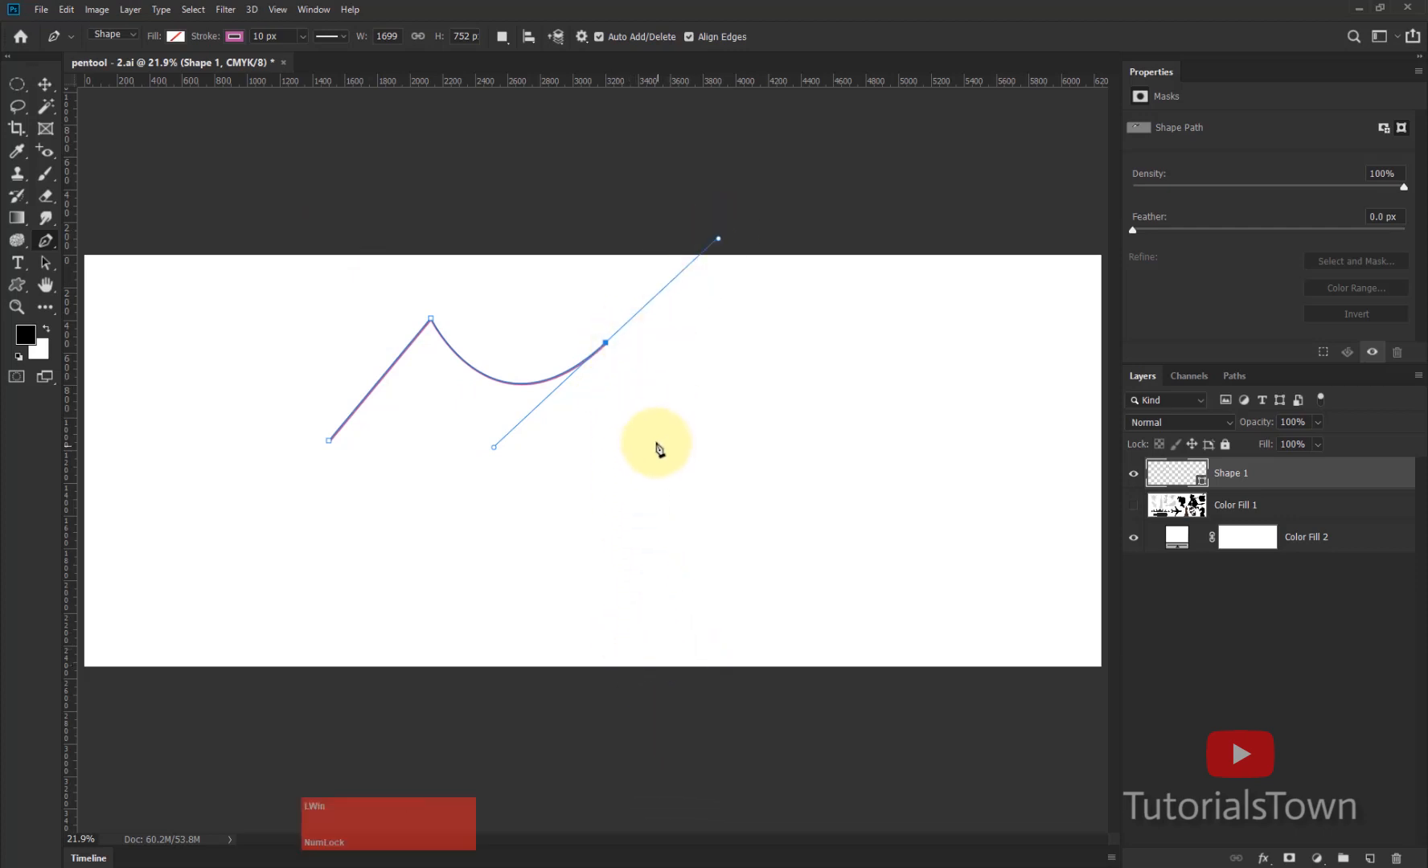
- Undo the stray anchor and remove the outgoing handle from the last curved anchor
{"action": "key", "text": "alt"}
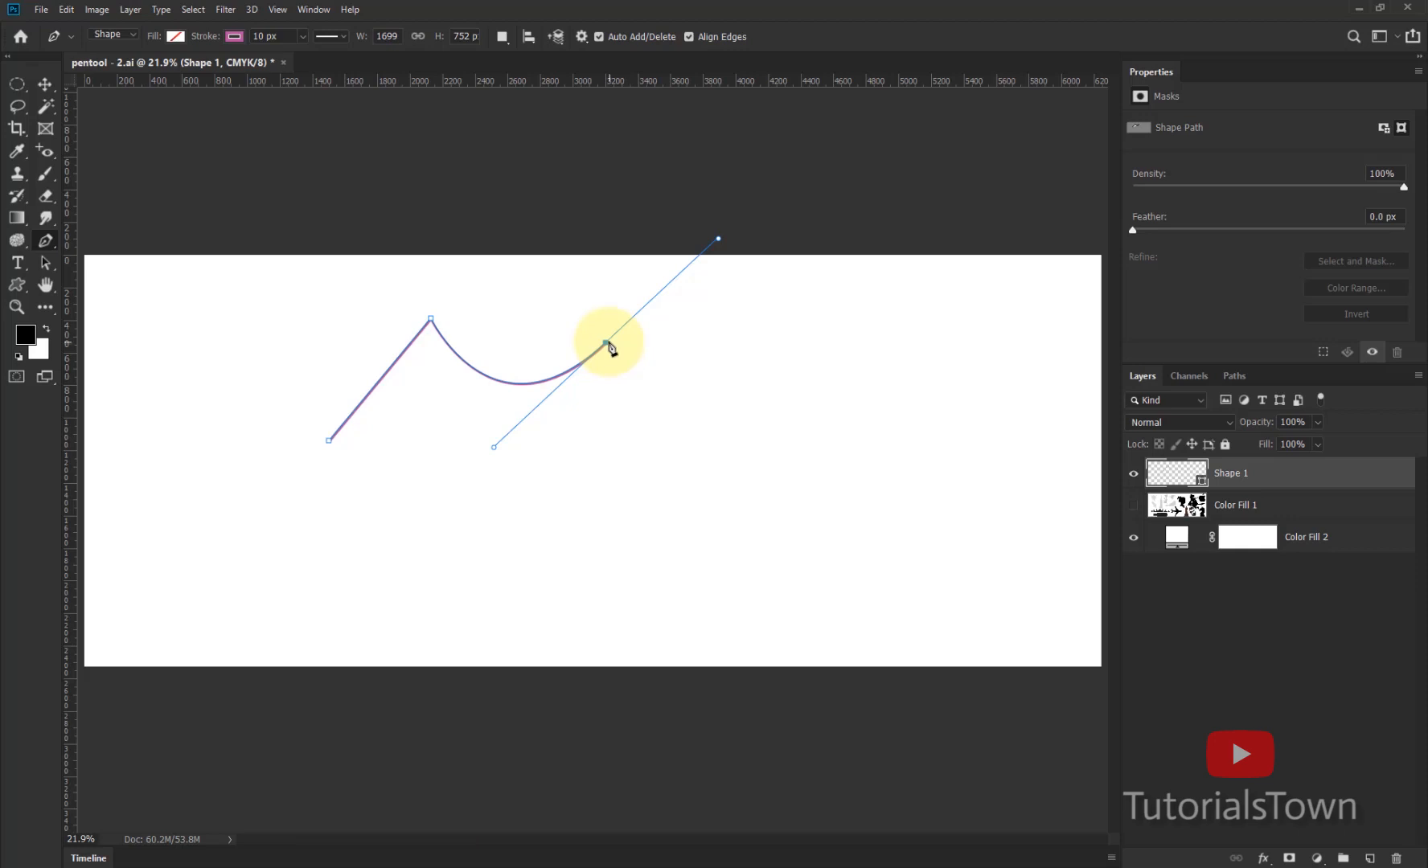
{"action": "key", "text": "alt"}
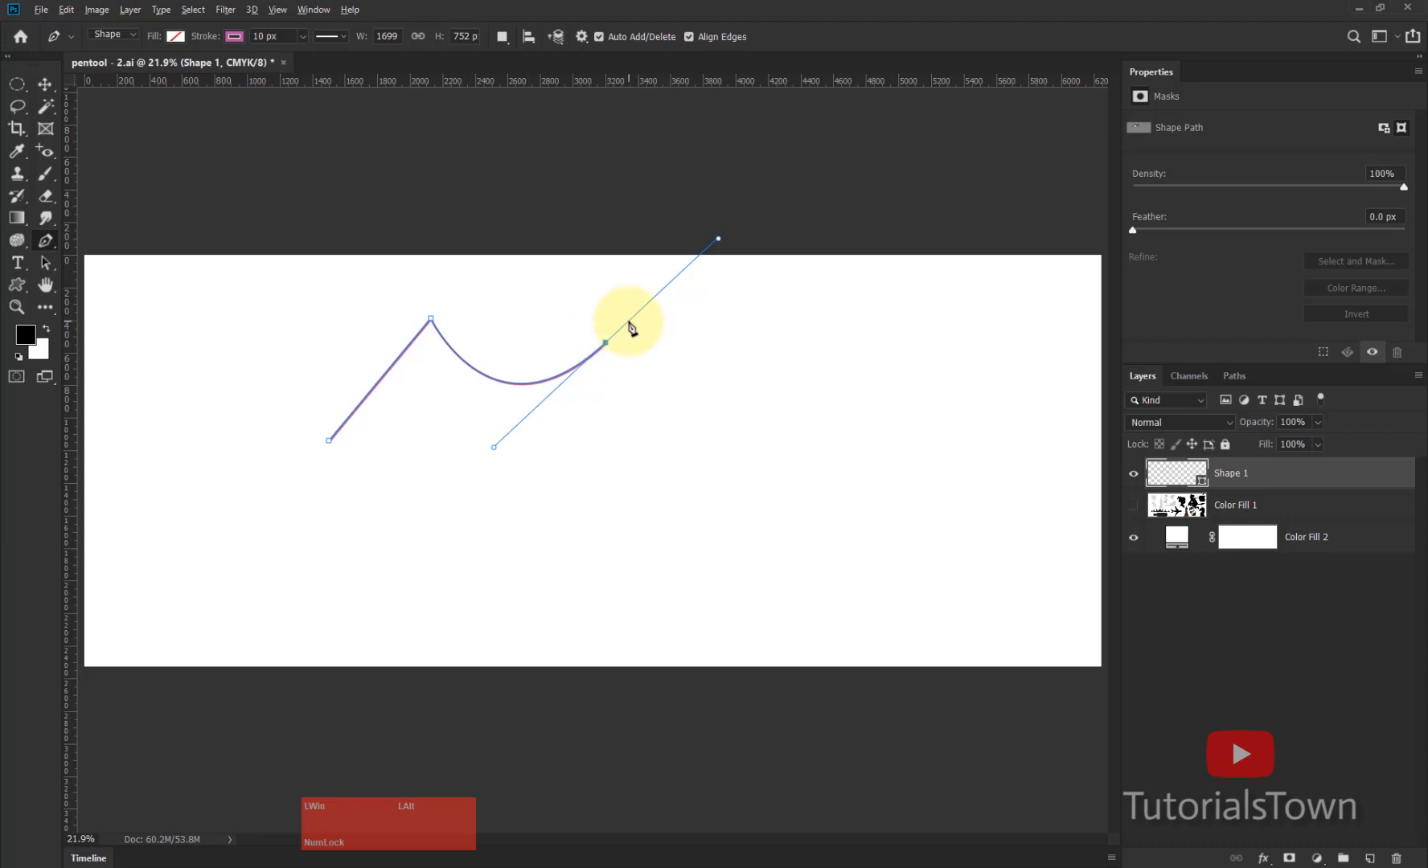
{"action": "left_click", "coordinate": [628, 322]}
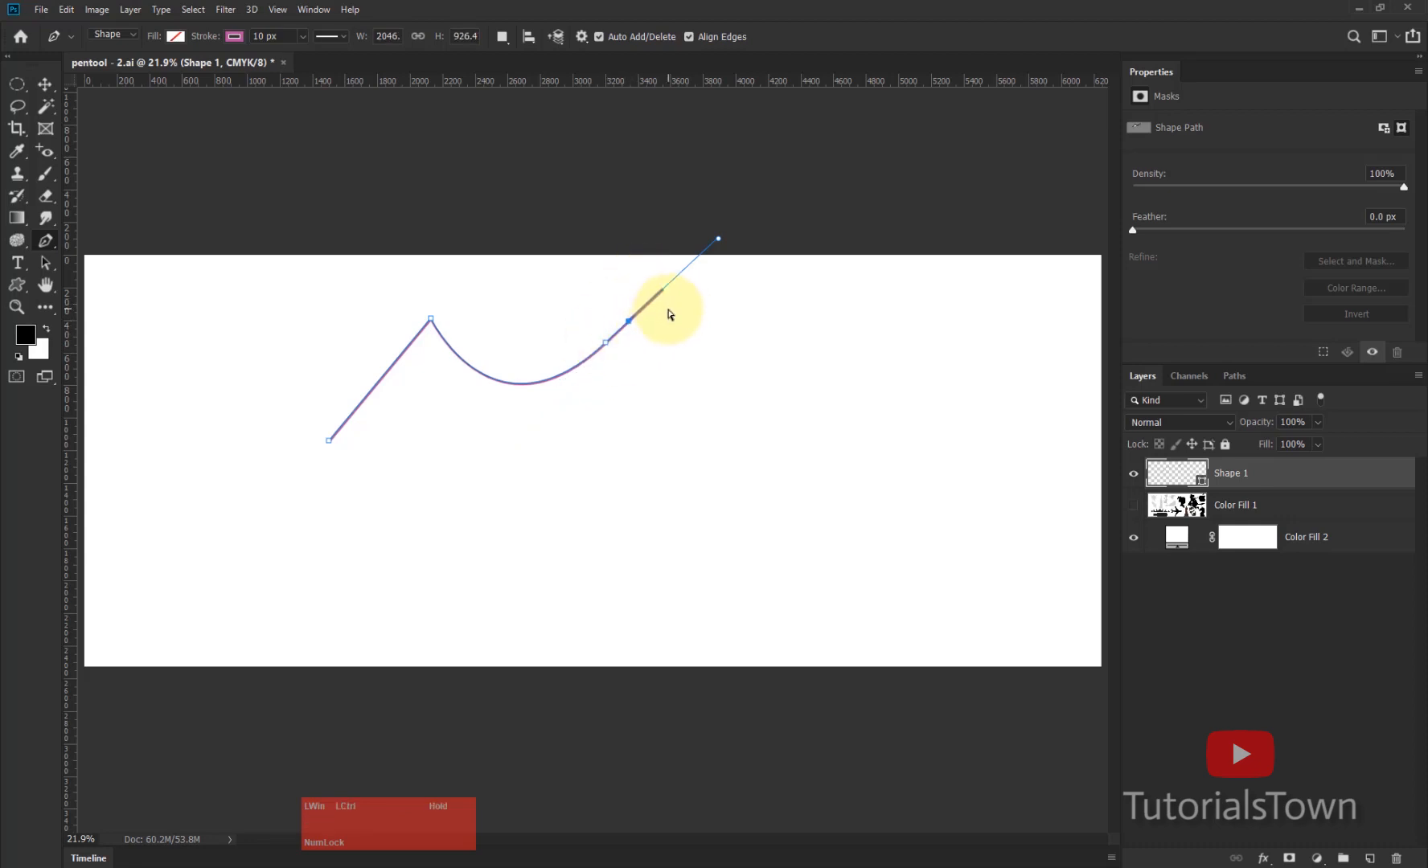
{"action": "key", "text": "ctrl+z"}
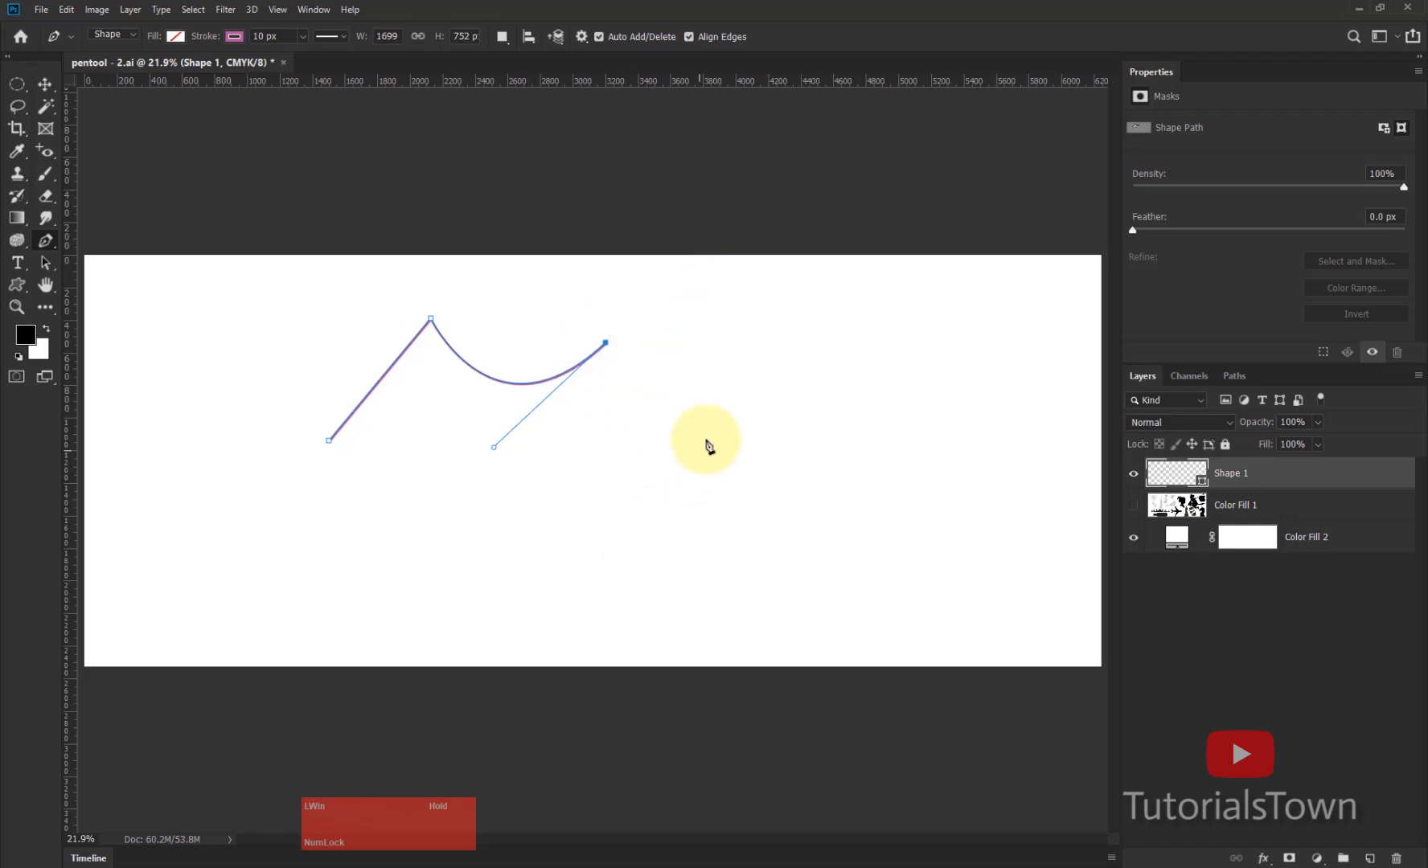
- Continue the path with smooth curved anchors winding down and back to the start, and close it into a shape about 3031 by 2432 px
{"action": "left_click_drag", "start_coordinate": [666, 439], "coordinate": [781, 402]}
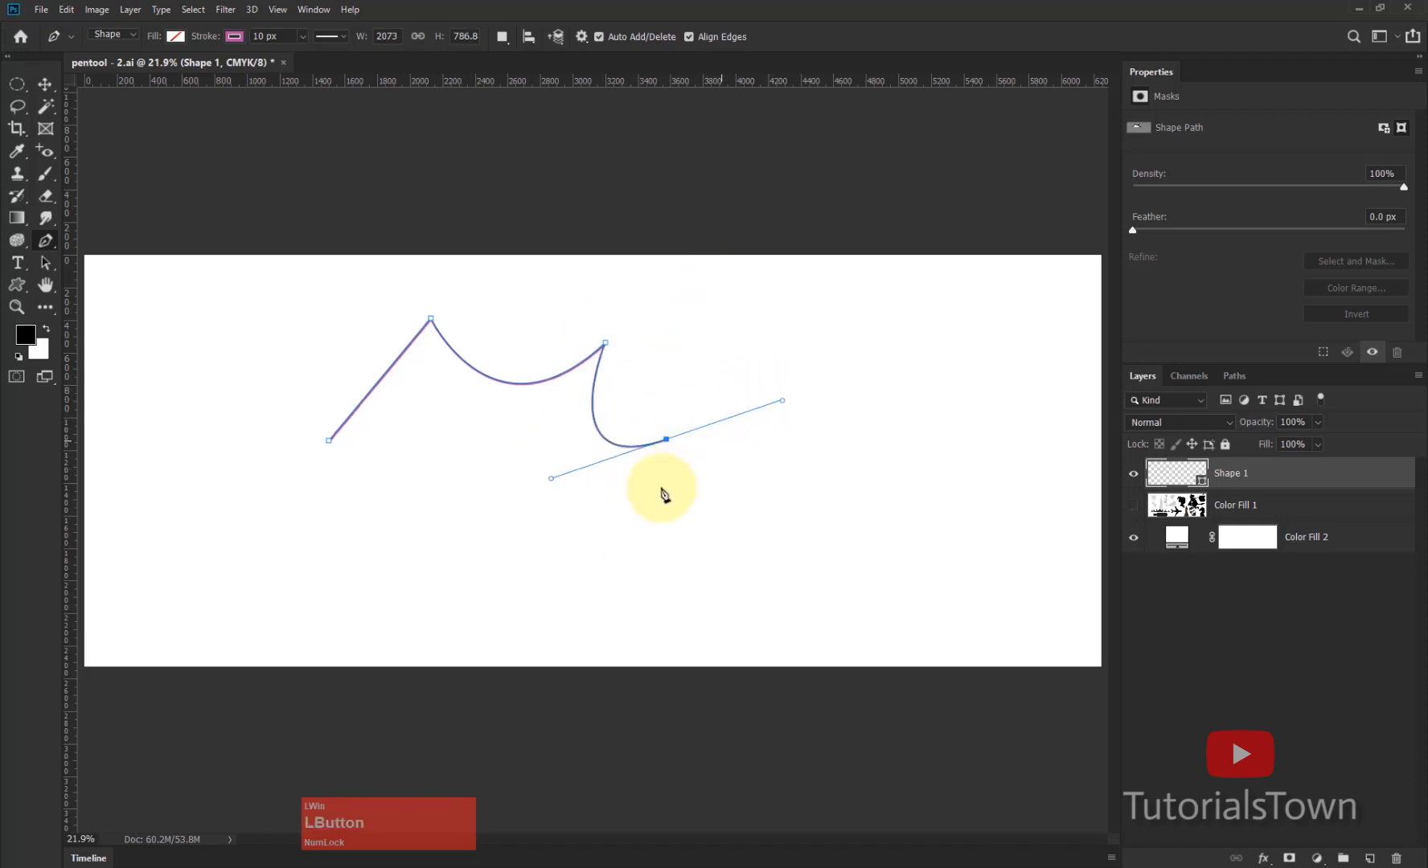
{"action": "left_click_drag", "start_coordinate": [665, 439], "coordinate": [453, 541]}
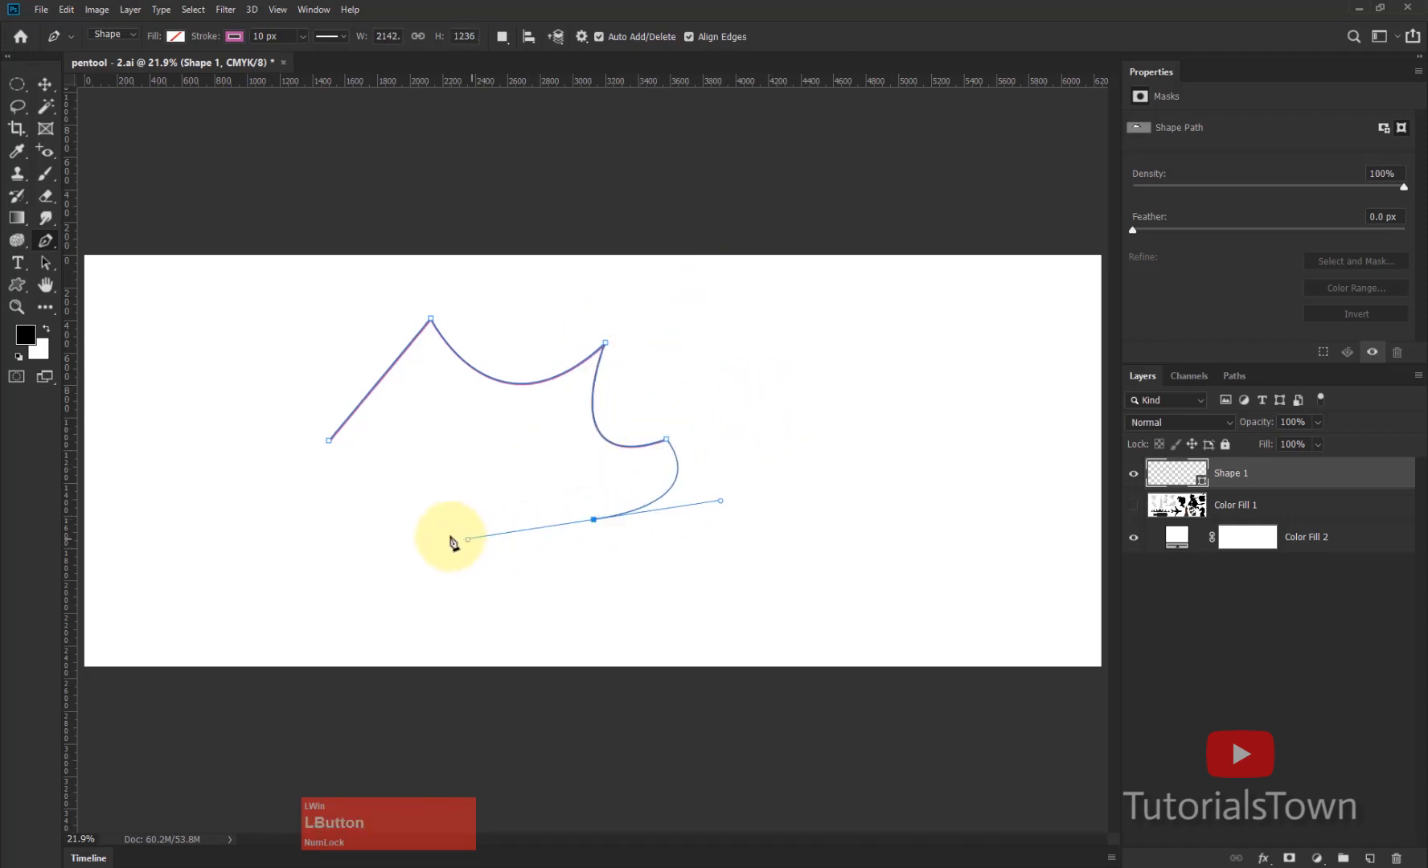
{"action": "left_click_drag", "start_coordinate": [406, 486], "coordinate": [383, 455]}
{"action": "left_click_drag", "start_coordinate": [303, 543], "coordinate": [319, 606]}
{"action": "left_click_drag", "start_coordinate": [490, 616], "coordinate": [568, 647]}
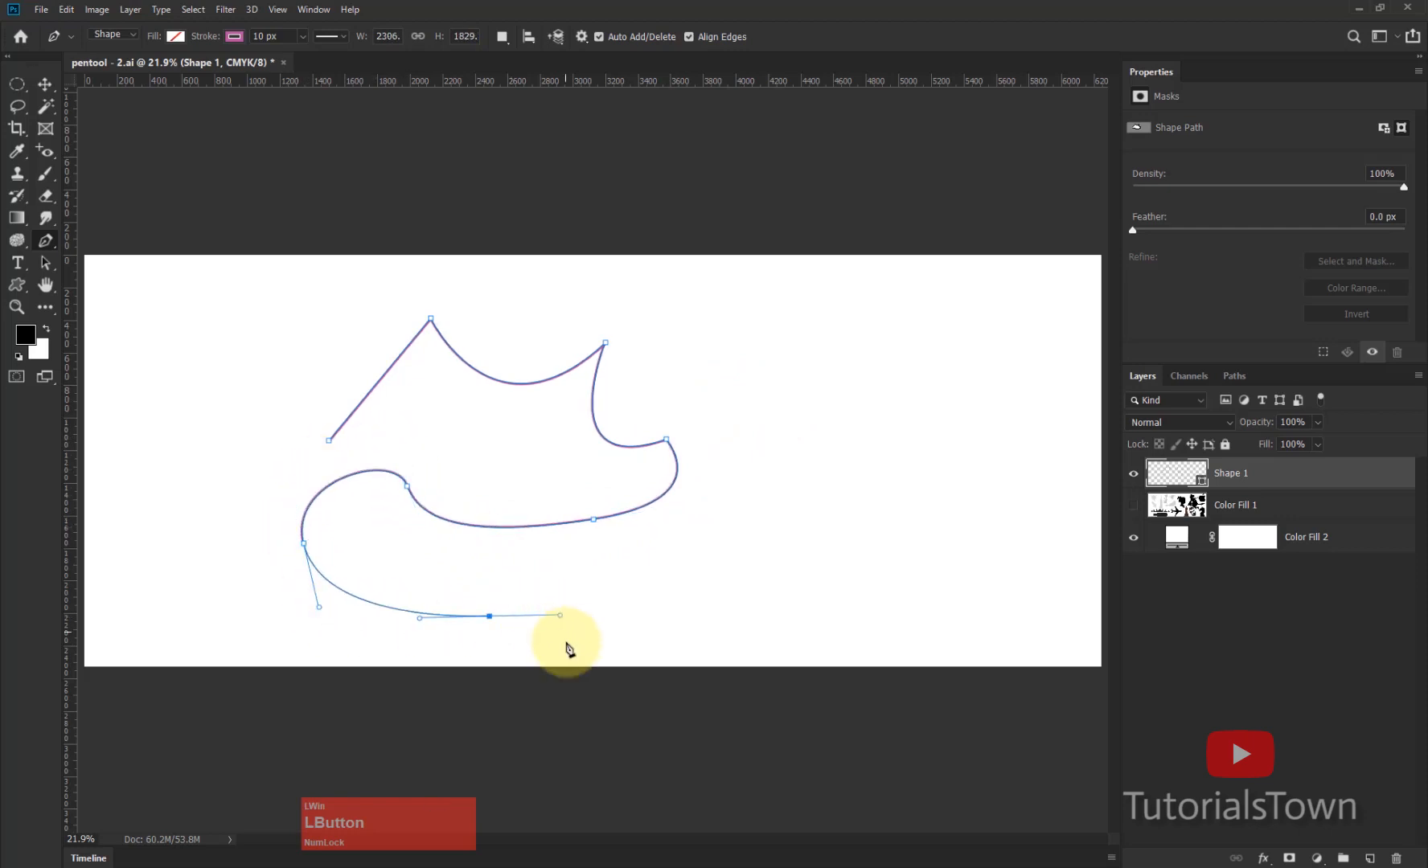
{"action": "left_click_drag", "start_coordinate": [501, 703], "coordinate": [338, 701]}
{"action": "left_click_drag", "start_coordinate": [234, 660], "coordinate": [204, 551]}
{"action": "left_click_drag", "start_coordinate": [206, 499], "coordinate": [327, 456]}
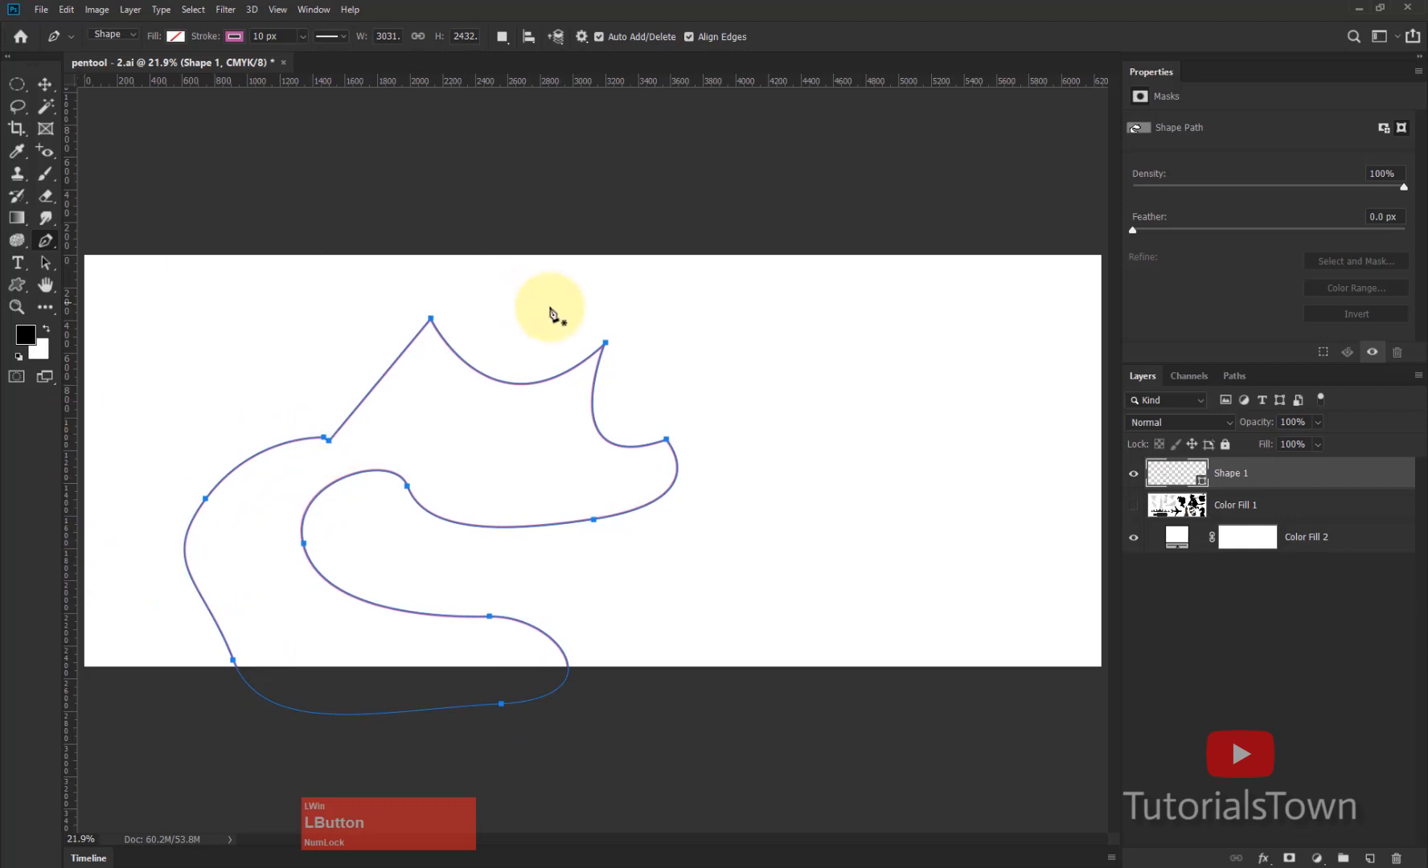
- Fill the closed curved shape with yellow and deselect it with the Move Tool
{"action": "left_click", "coordinate": [175, 36]}
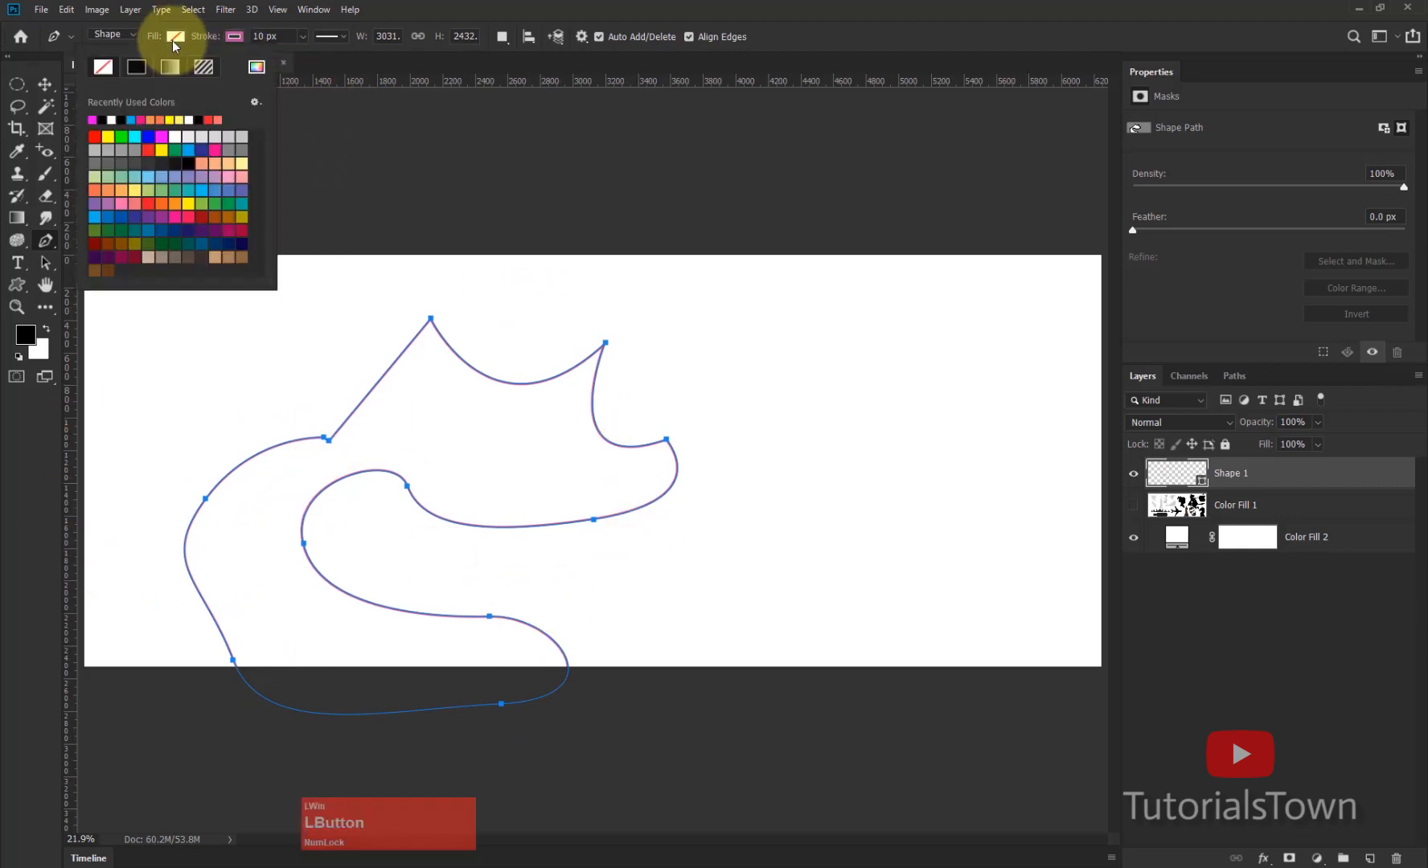
{"action": "left_click", "coordinate": [184, 119]}
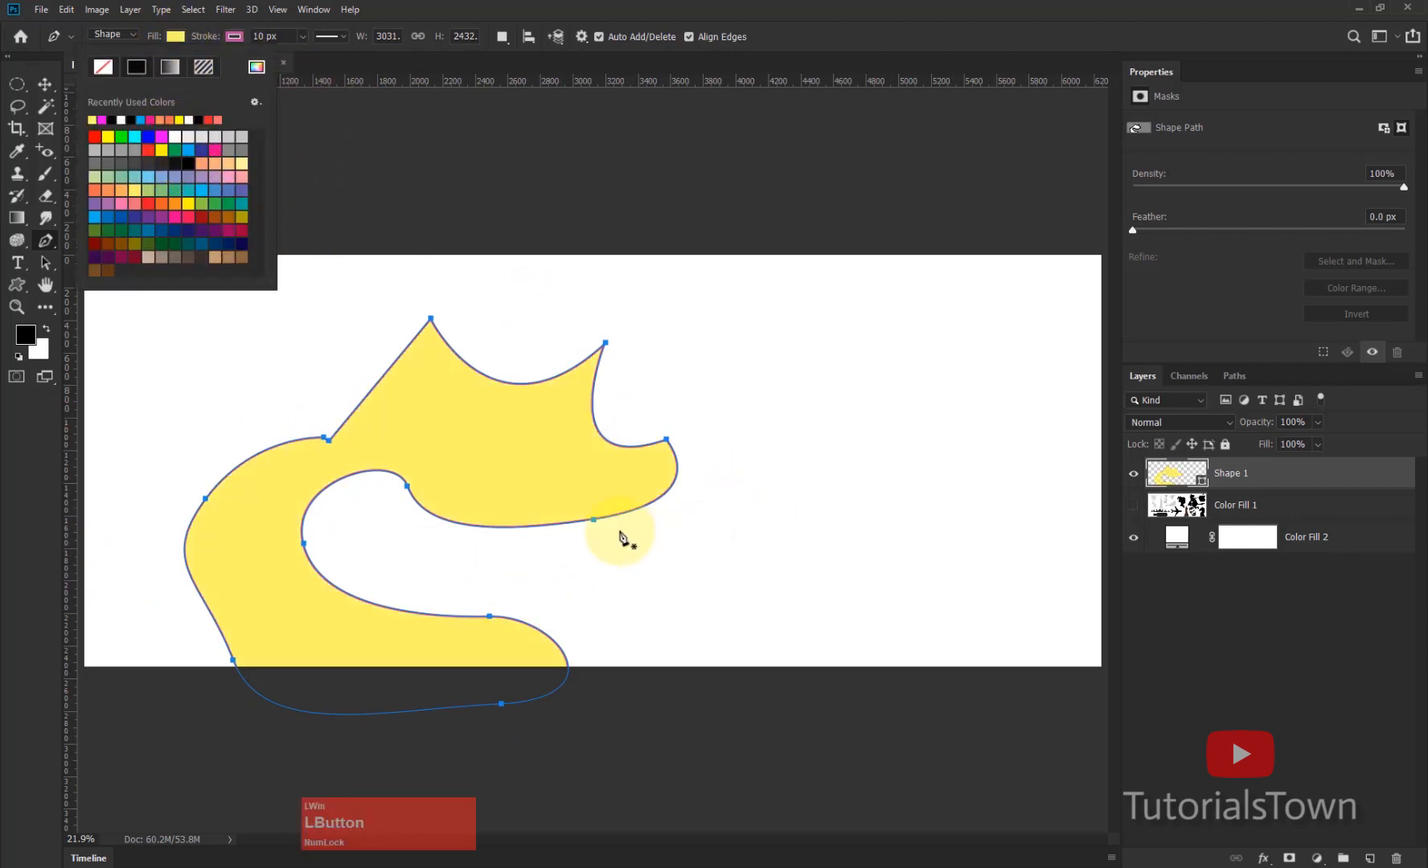
{"action": "key", "text": "v"}
{"action": "left_click", "coordinate": [165, 719]}
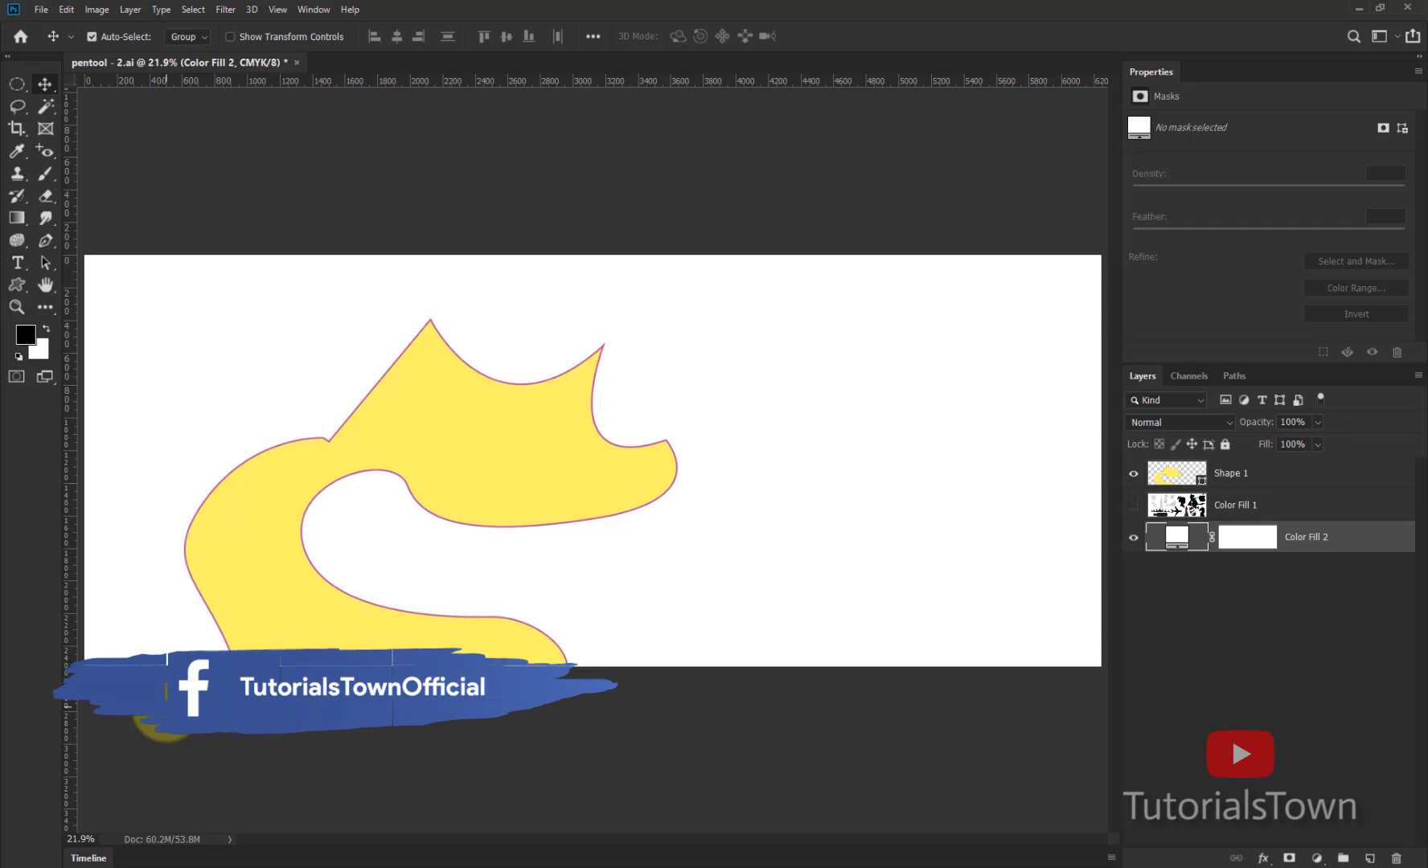
- Delete the yellow shape and make the Color Fill 1 silhouettes layer visible
{"action": "left_click", "coordinate": [468, 492]}
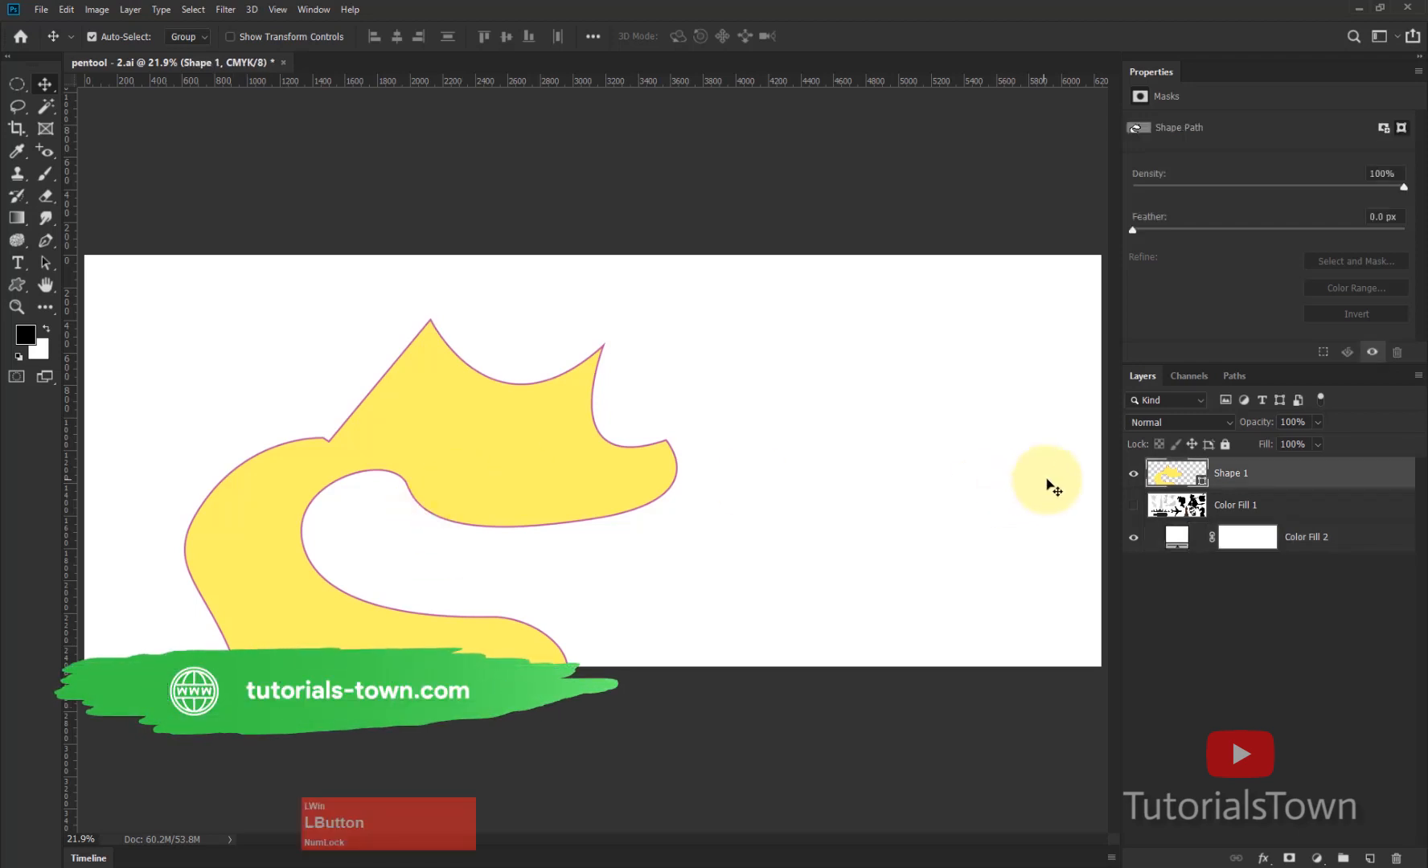
{"action": "key", "text": "Delete"}
{"action": "left_click", "coordinate": [1133, 473]}
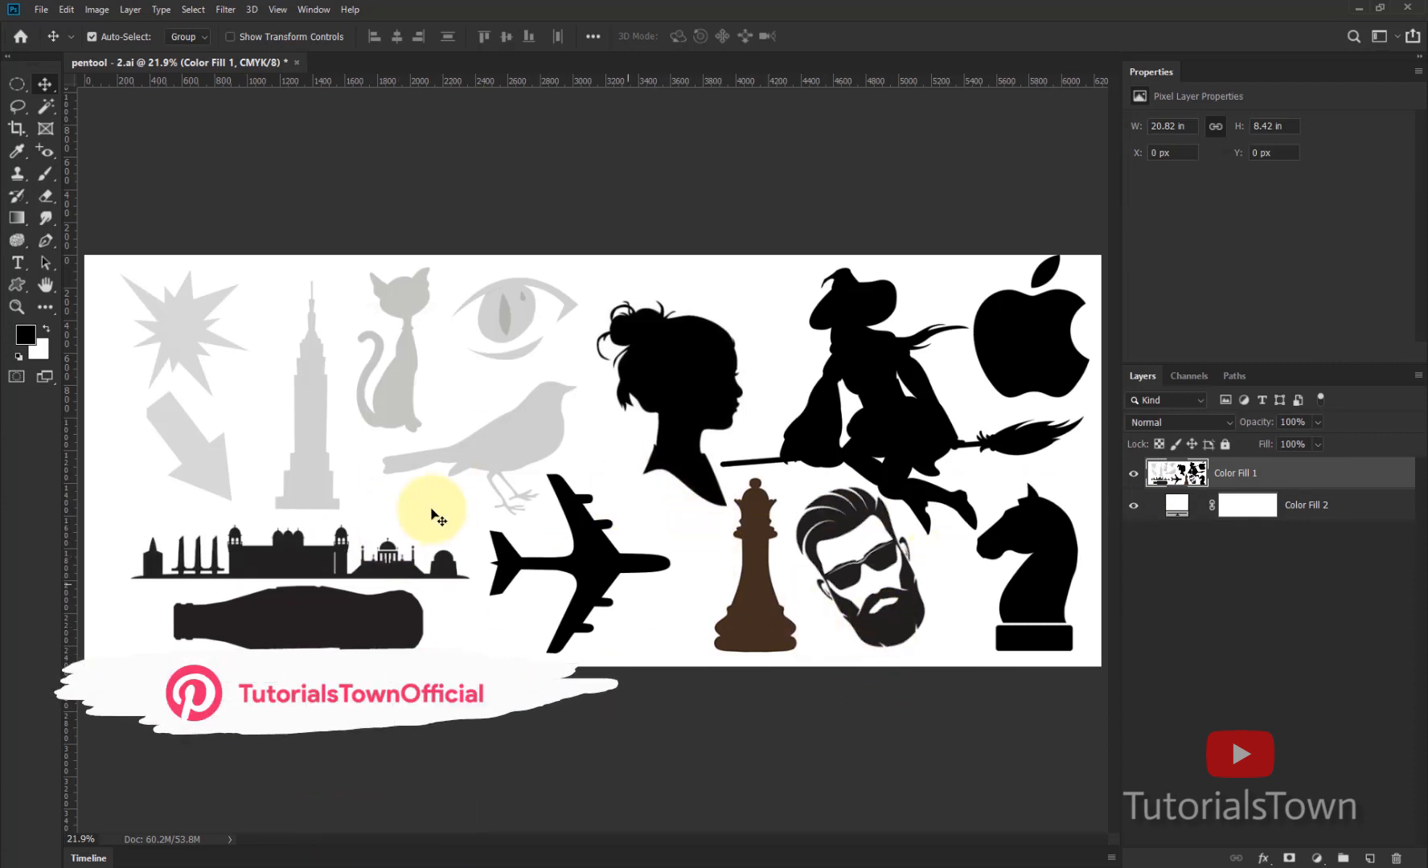
- Zoom in on the chess knight's head and set up the Pen Tool in Shape mode with no fill and the 10 px pink stroke
{"action": "key", "text": "ctrl+space"}
{"action": "left_click_drag", "start_coordinate": [947, 464], "coordinate": [1122, 685]}
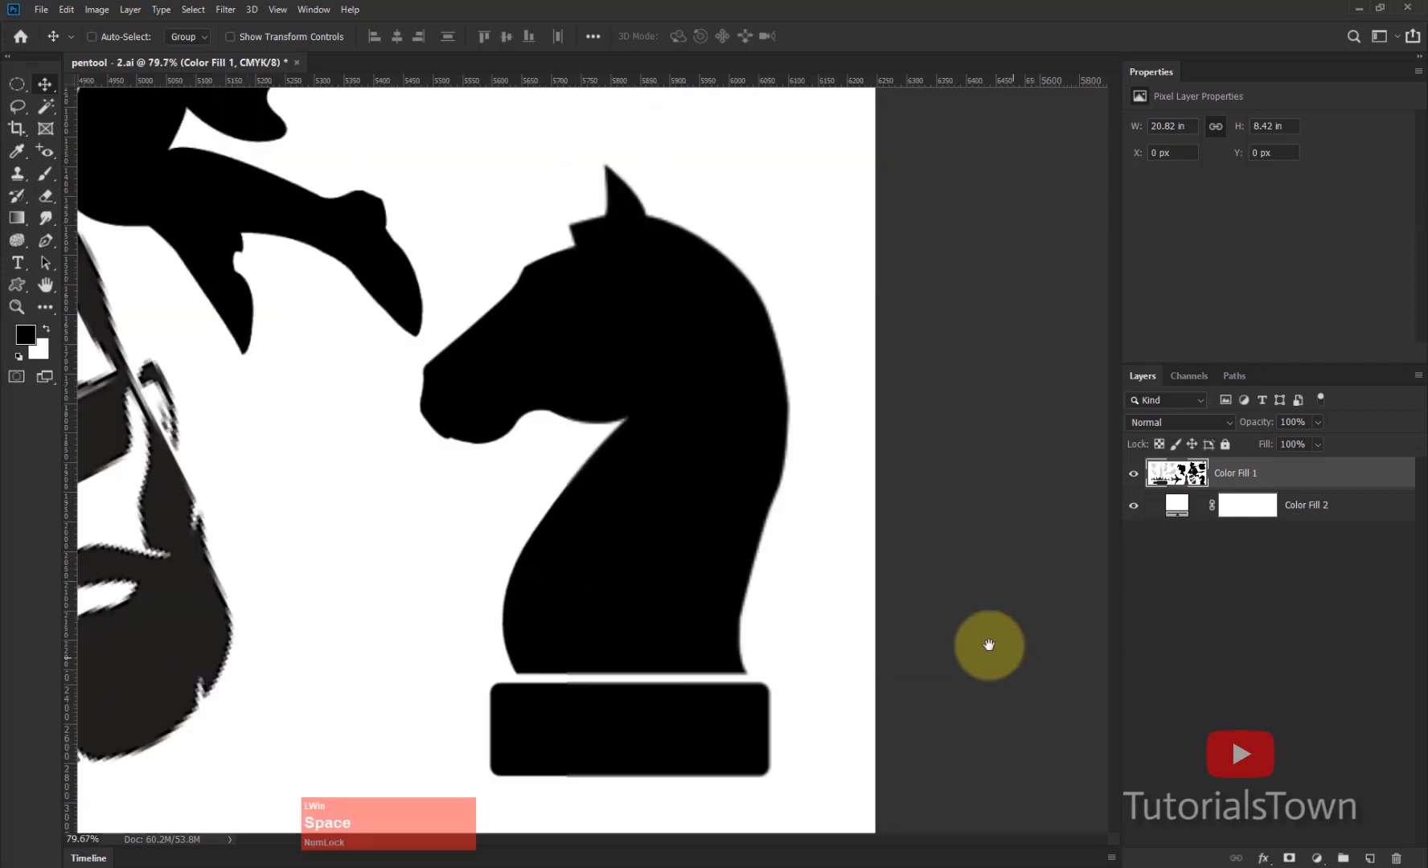
{"action": "left_click_drag", "start_coordinate": [777, 526], "coordinate": [447, 369]}
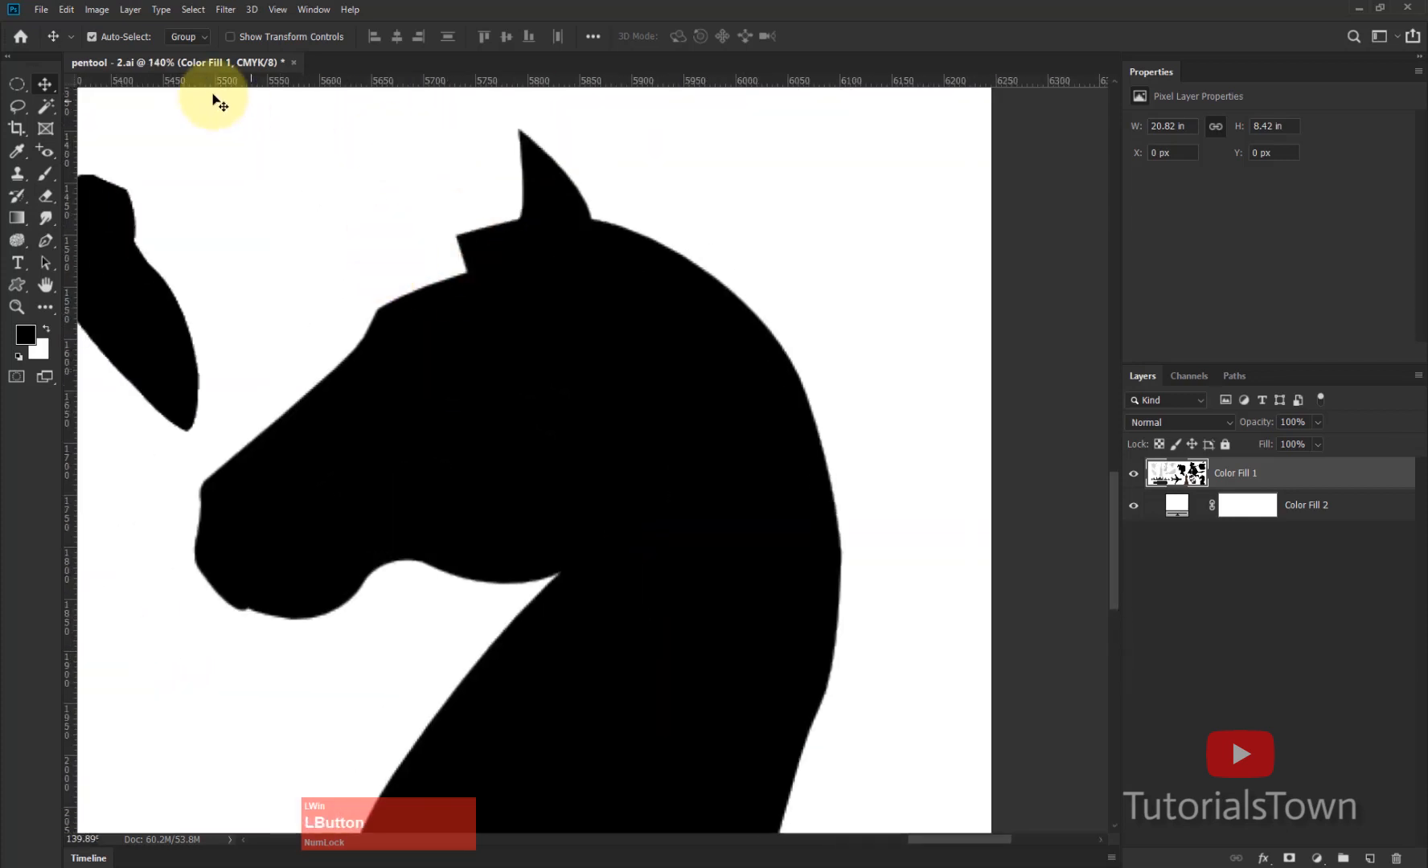
{"action": "left_click", "coordinate": [45, 240]}
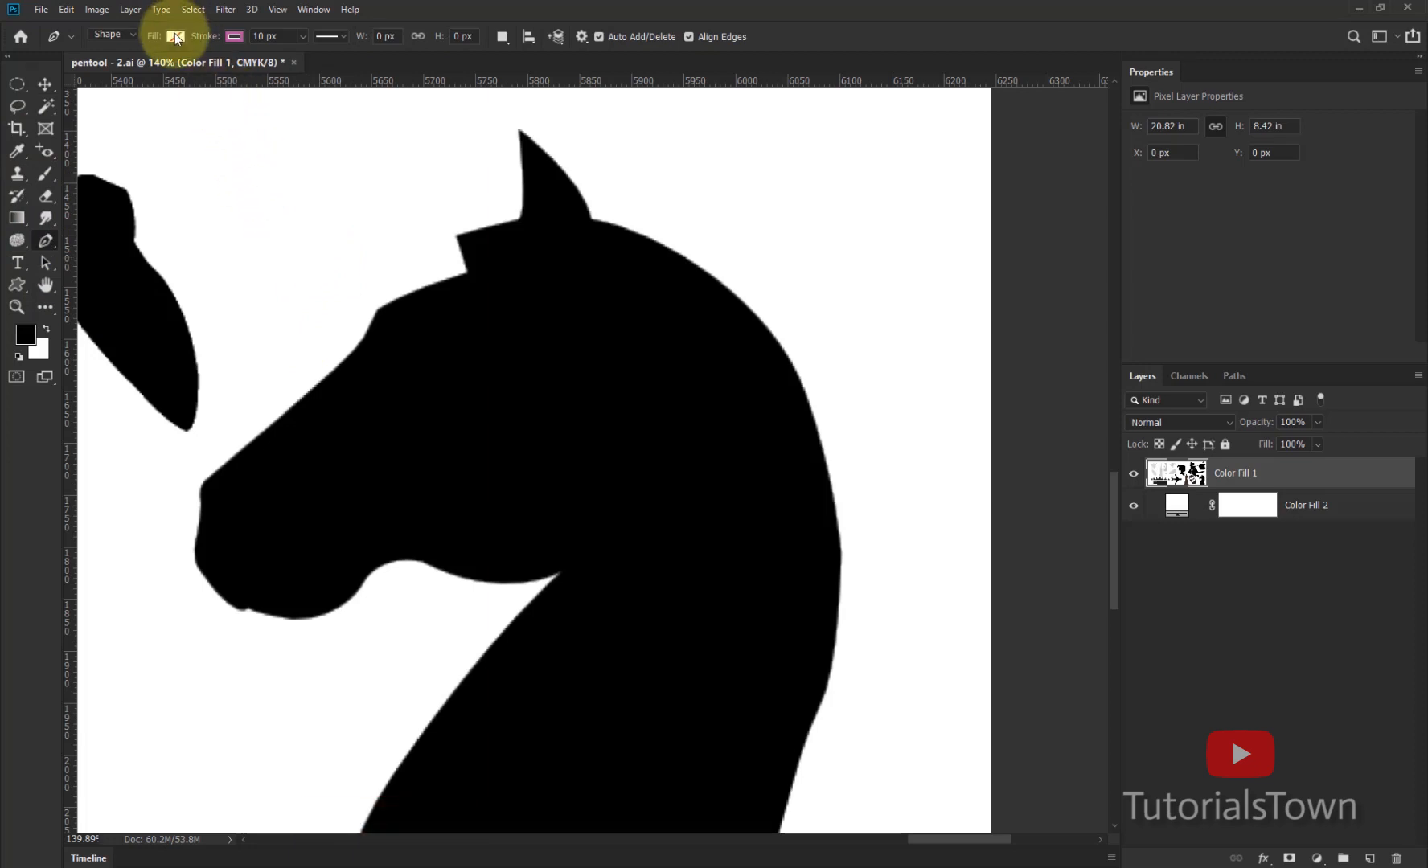
{"action": "left_click", "coordinate": [235, 34]}
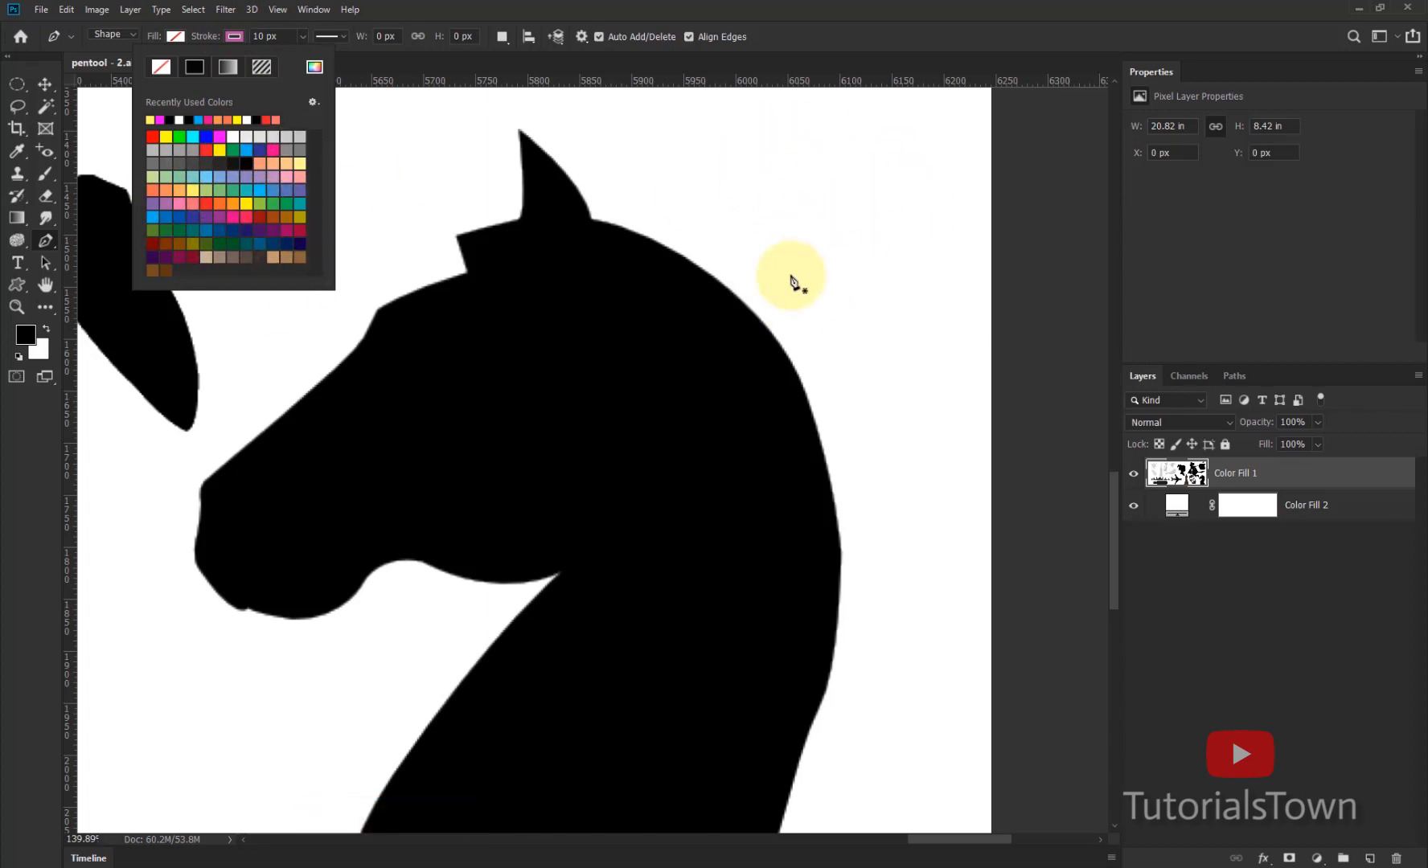
- Trace the horse's outline from the ear tip through the ear base and forelock notch to the forehead, about 148 by 195 px
{"action": "left_click", "coordinate": [519, 128]}
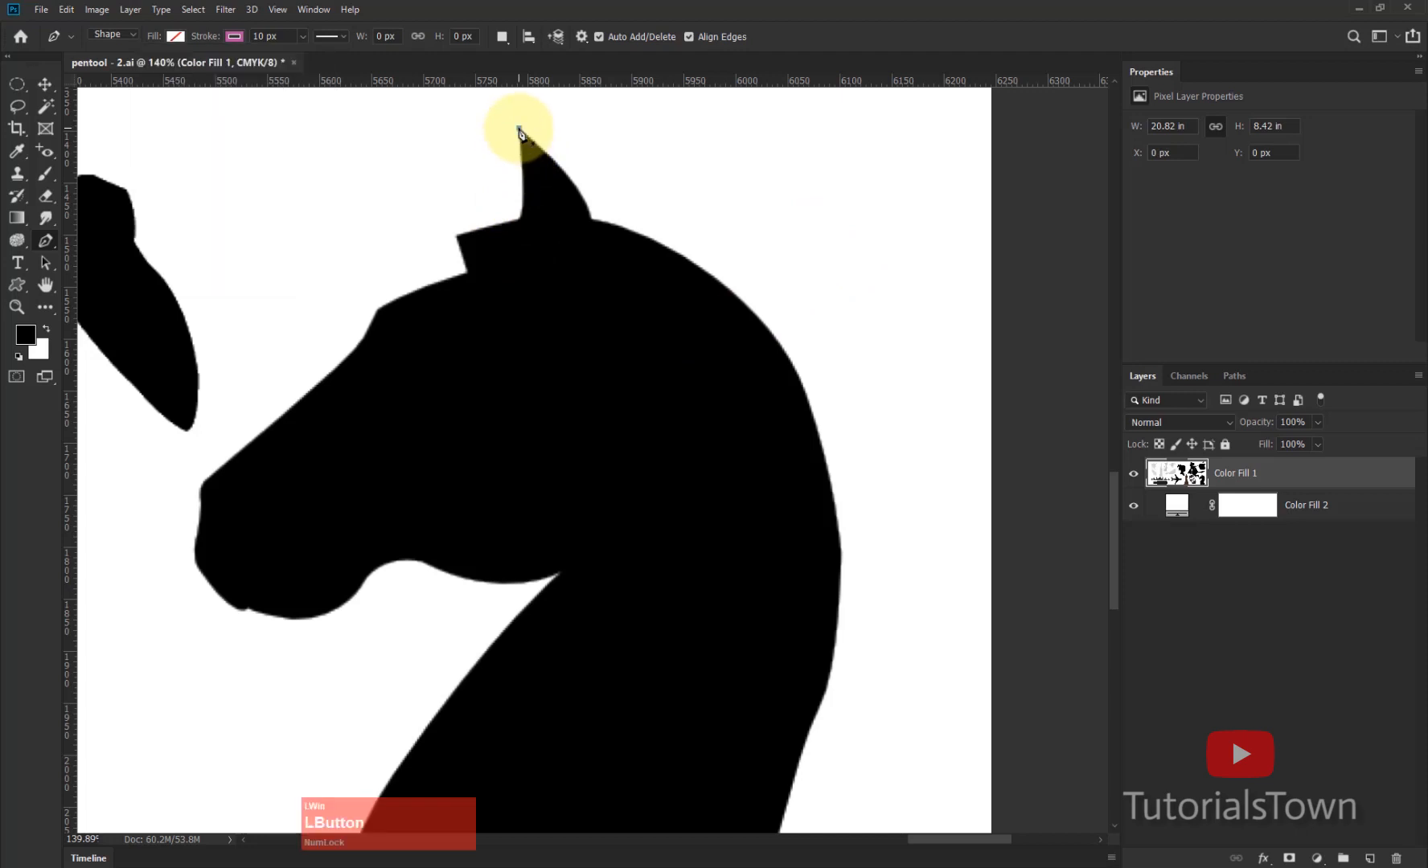
{"action": "mouse_move", "coordinate": [519, 218]}
{"action": "left_mouse_down"}
{"action": "mouse_move", "coordinate": [504, 225]}
{"action": "mouse_move", "coordinate": [518, 231]}
{"action": "left_mouse_up"}
{"action": "left_click", "coordinate": [519, 220], "text": "alt"}
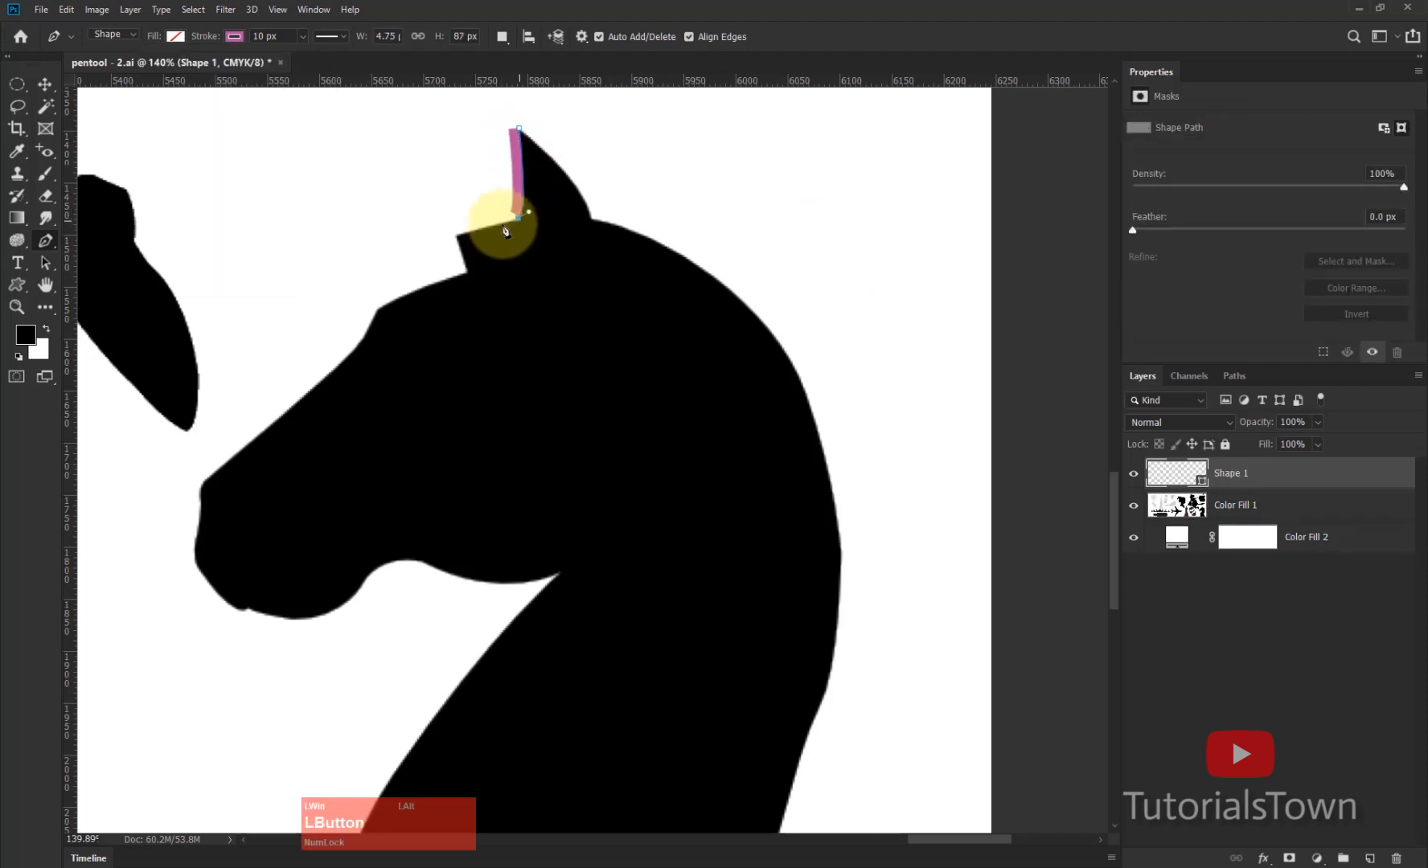
{"action": "left_click", "coordinate": [455, 234]}
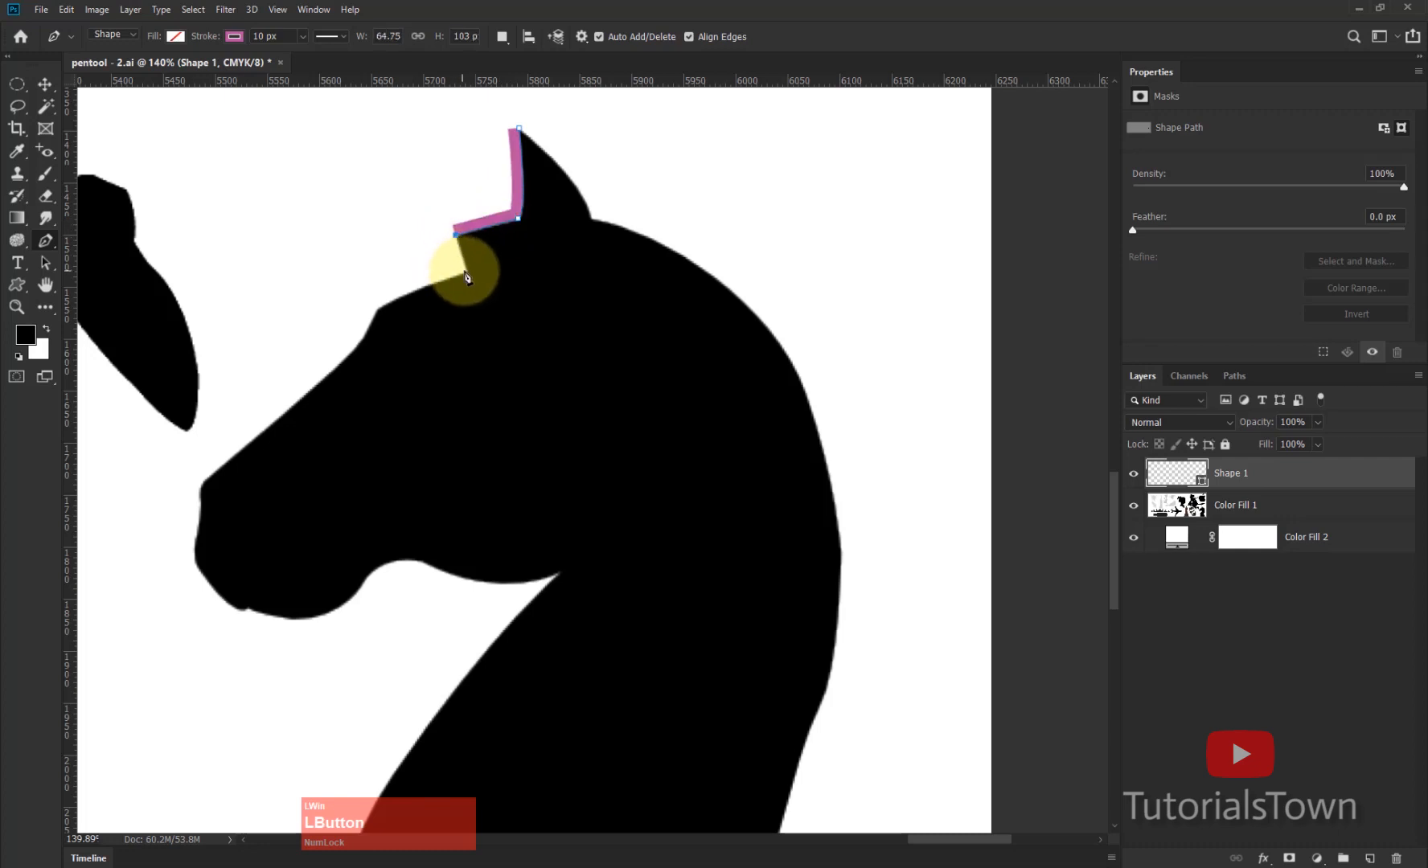
{"action": "left_click", "coordinate": [466, 271]}
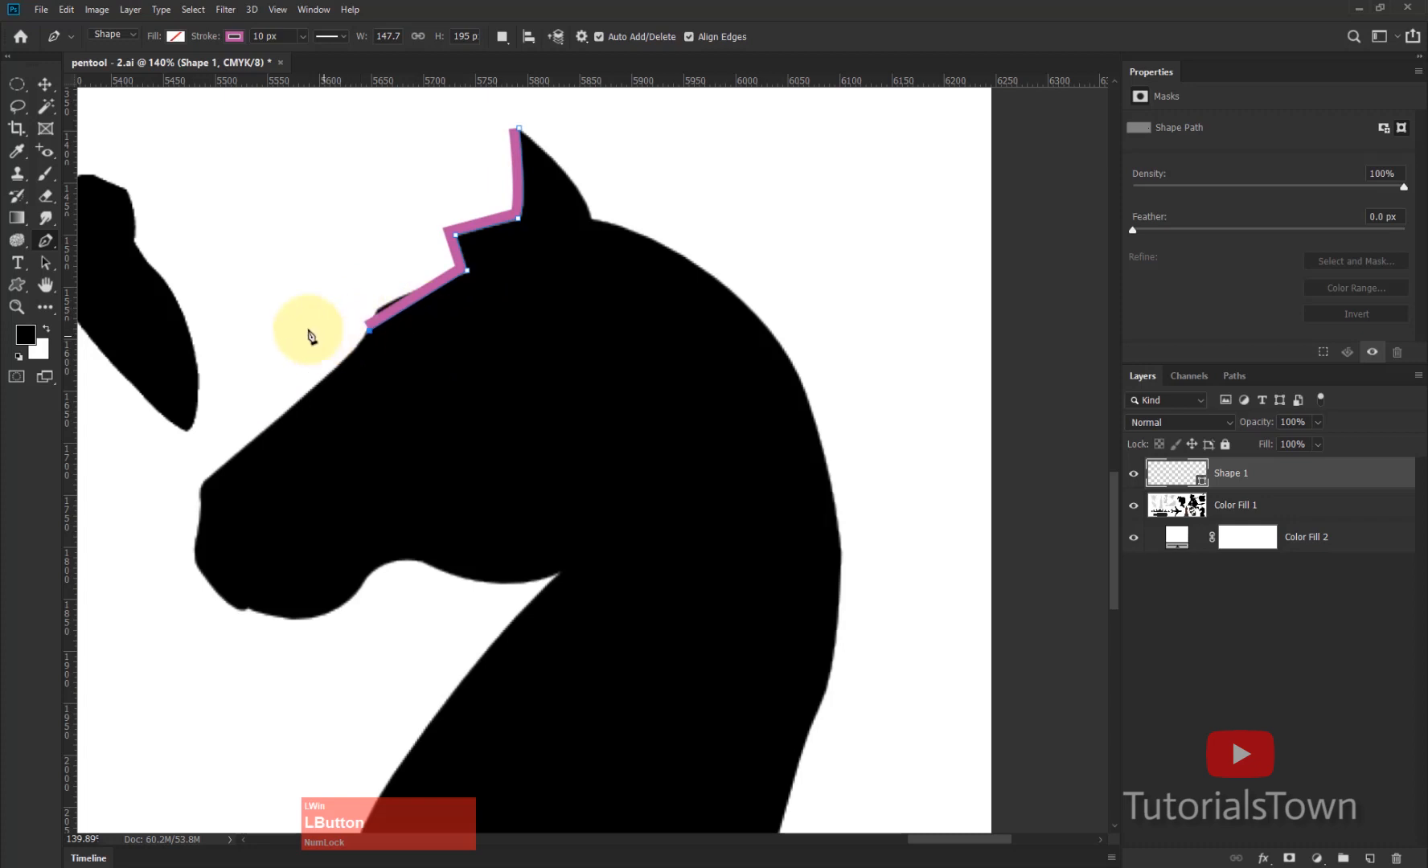
- Move the forehead end anchor up onto the silhouette's corner and nudge the forelock notch anchor onto the edge
{"action": "left_click_drag", "start_coordinate": [239, 175], "coordinate": [733, 440]}
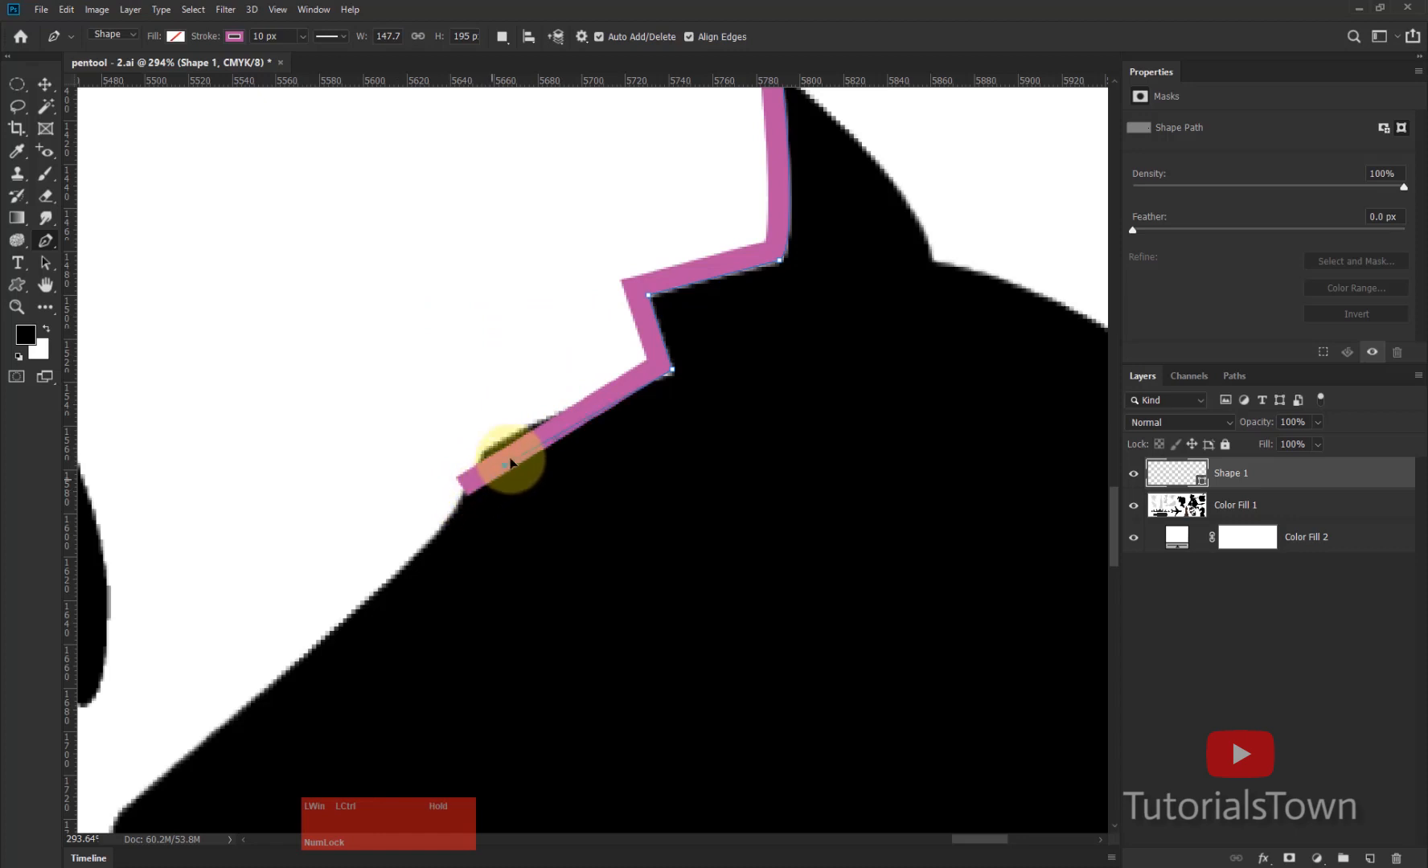
{"action": "mouse_move", "coordinate": [519, 434]}
{"action": "left_mouse_down"}
{"action": "mouse_move", "coordinate": [512, 393]}
{"action": "mouse_move", "coordinate": [482, 451]}
{"action": "left_mouse_up"}
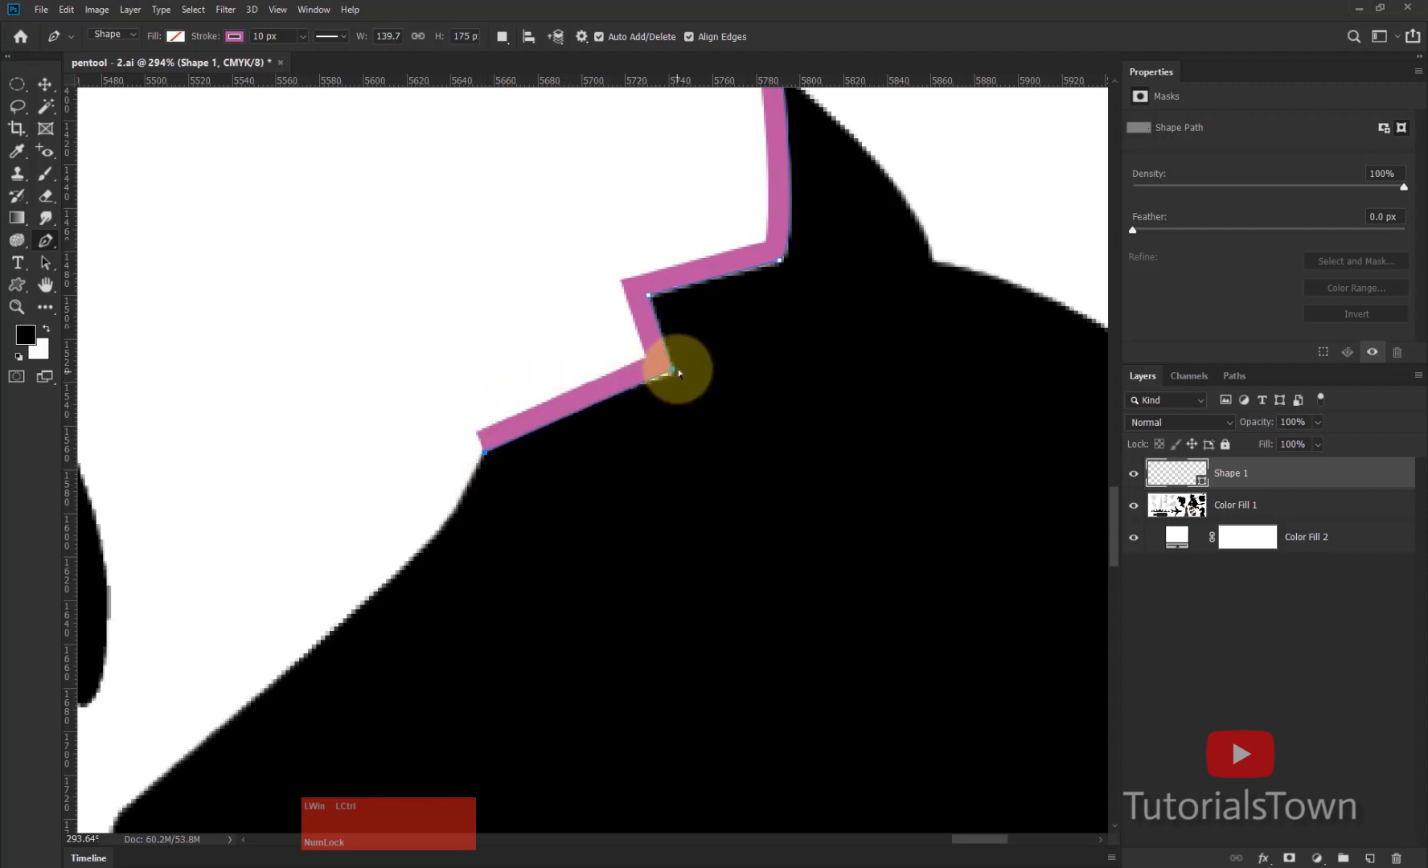
{"action": "left_click_drag", "start_coordinate": [673, 369], "coordinate": [672, 373]}
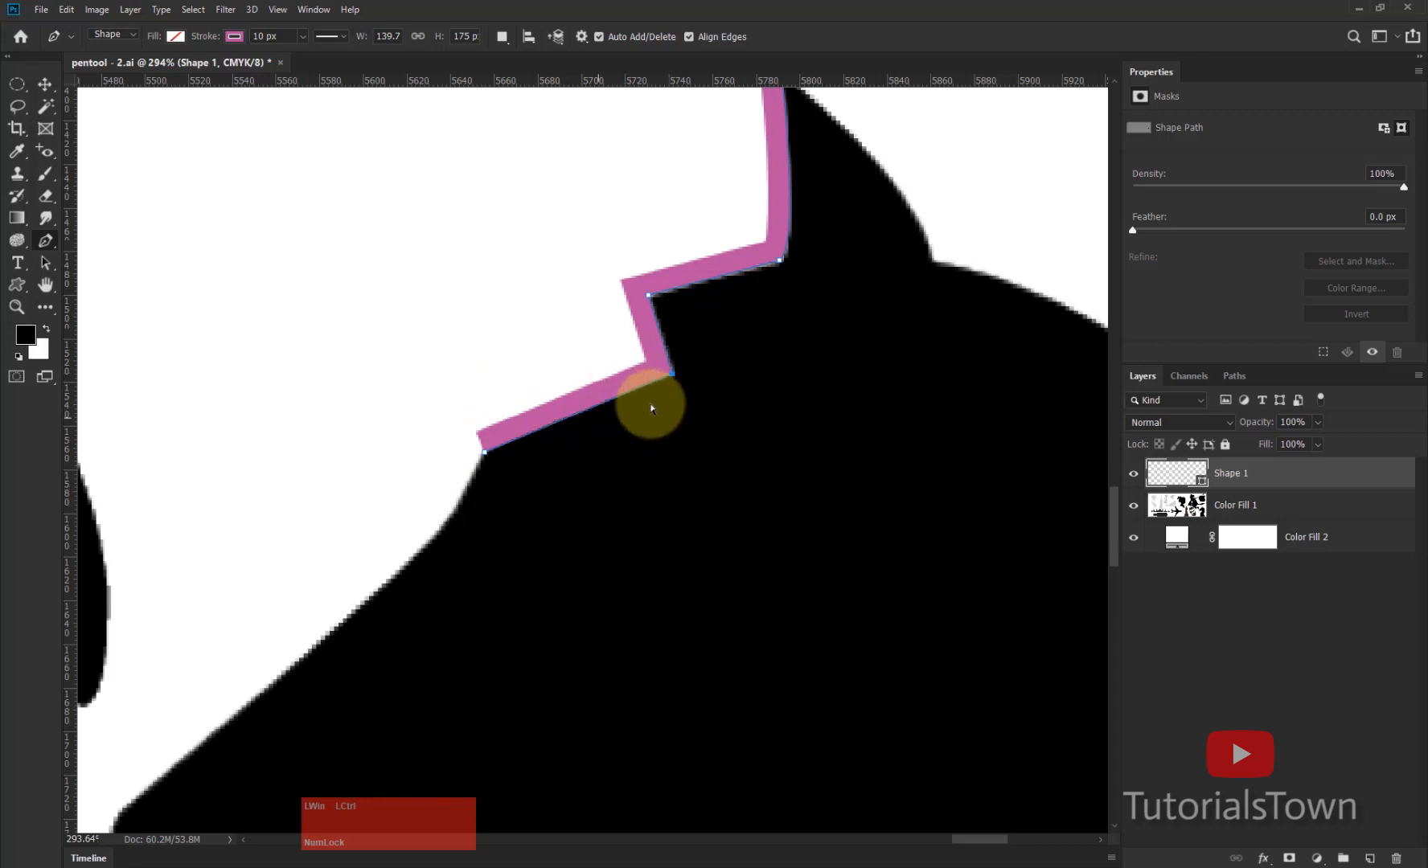
- Convert the forehead end anchor to a smooth point with the Convert Point Tool and bend the brow segment to match the silhouette's curve
{"action": "left_click", "coordinate": [43, 241]}
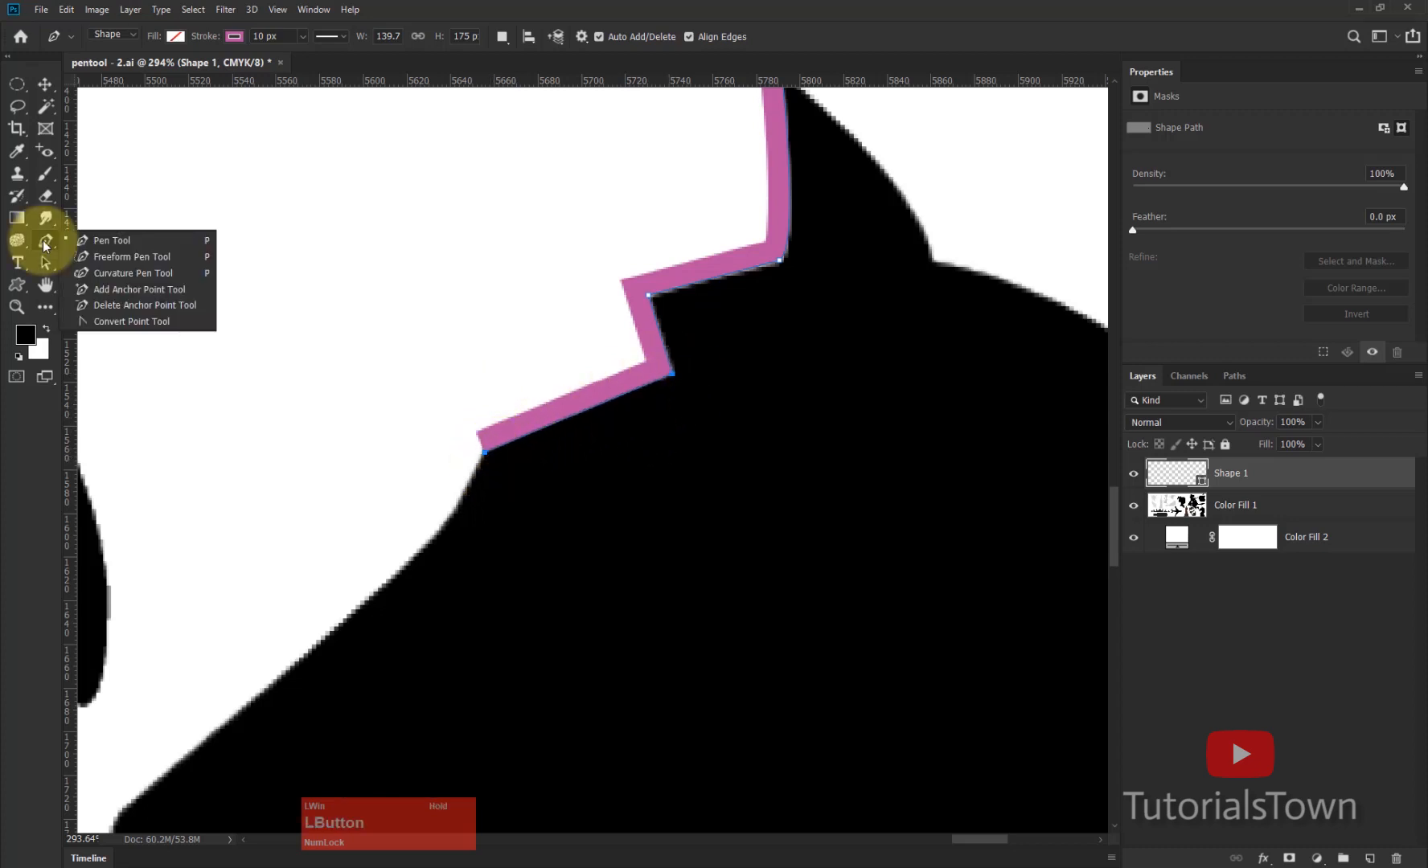
{"action": "left_click_drag", "start_coordinate": [123, 261], "coordinate": [164, 324]}
{"action": "left_click", "coordinate": [481, 448]}
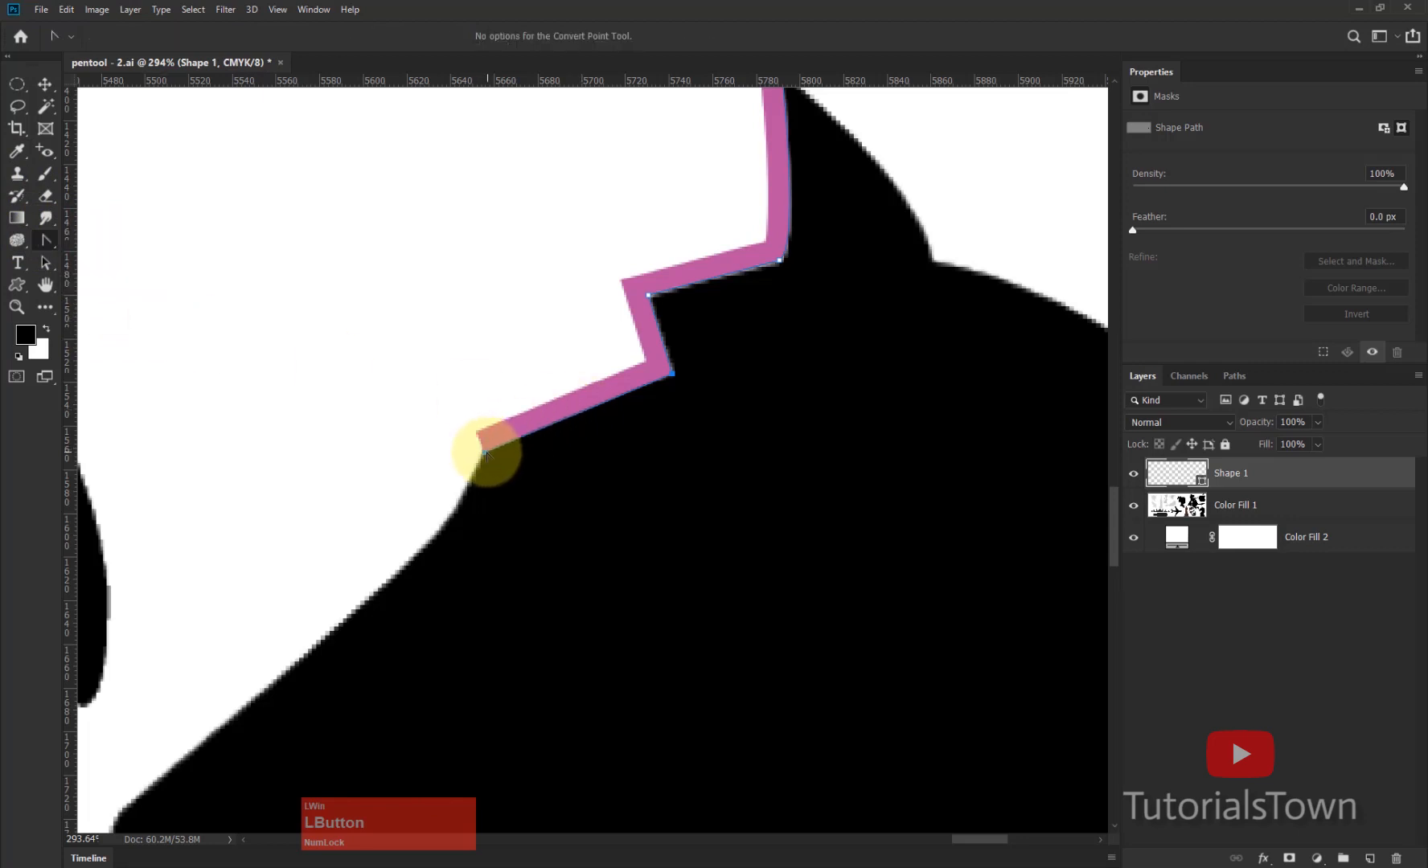
{"action": "left_click_drag", "start_coordinate": [485, 455], "coordinate": [449, 488]}
{"action": "mouse_move", "coordinate": [558, 522]}
{"action": "left_mouse_down"}
{"action": "mouse_move", "coordinate": [516, 306]}
{"action": "mouse_move", "coordinate": [402, 462]}
{"action": "mouse_move", "coordinate": [399, 518]}
{"action": "left_mouse_up"}
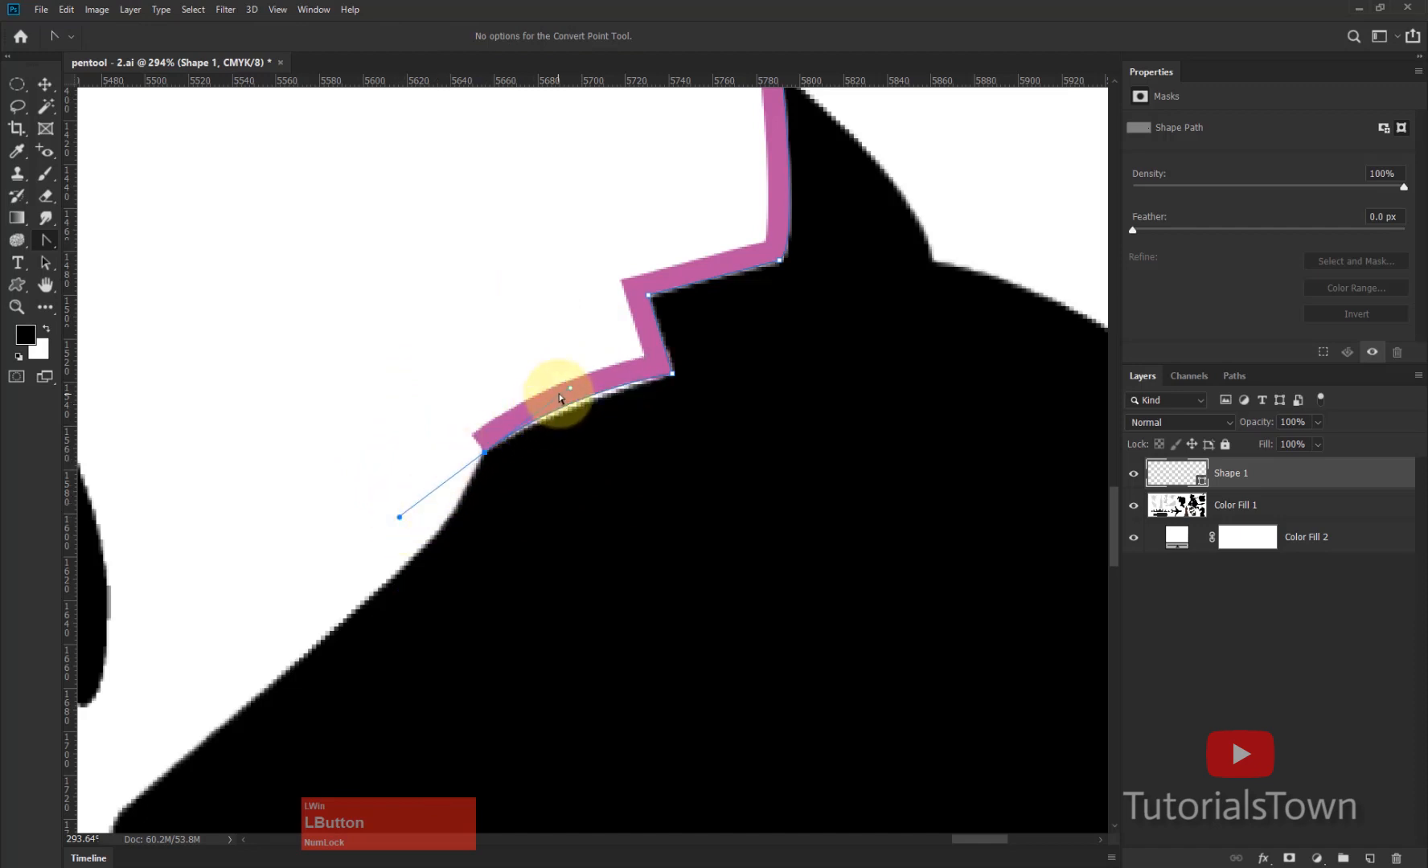
{"action": "left_click_drag", "start_coordinate": [569, 402], "coordinate": [569, 400]}
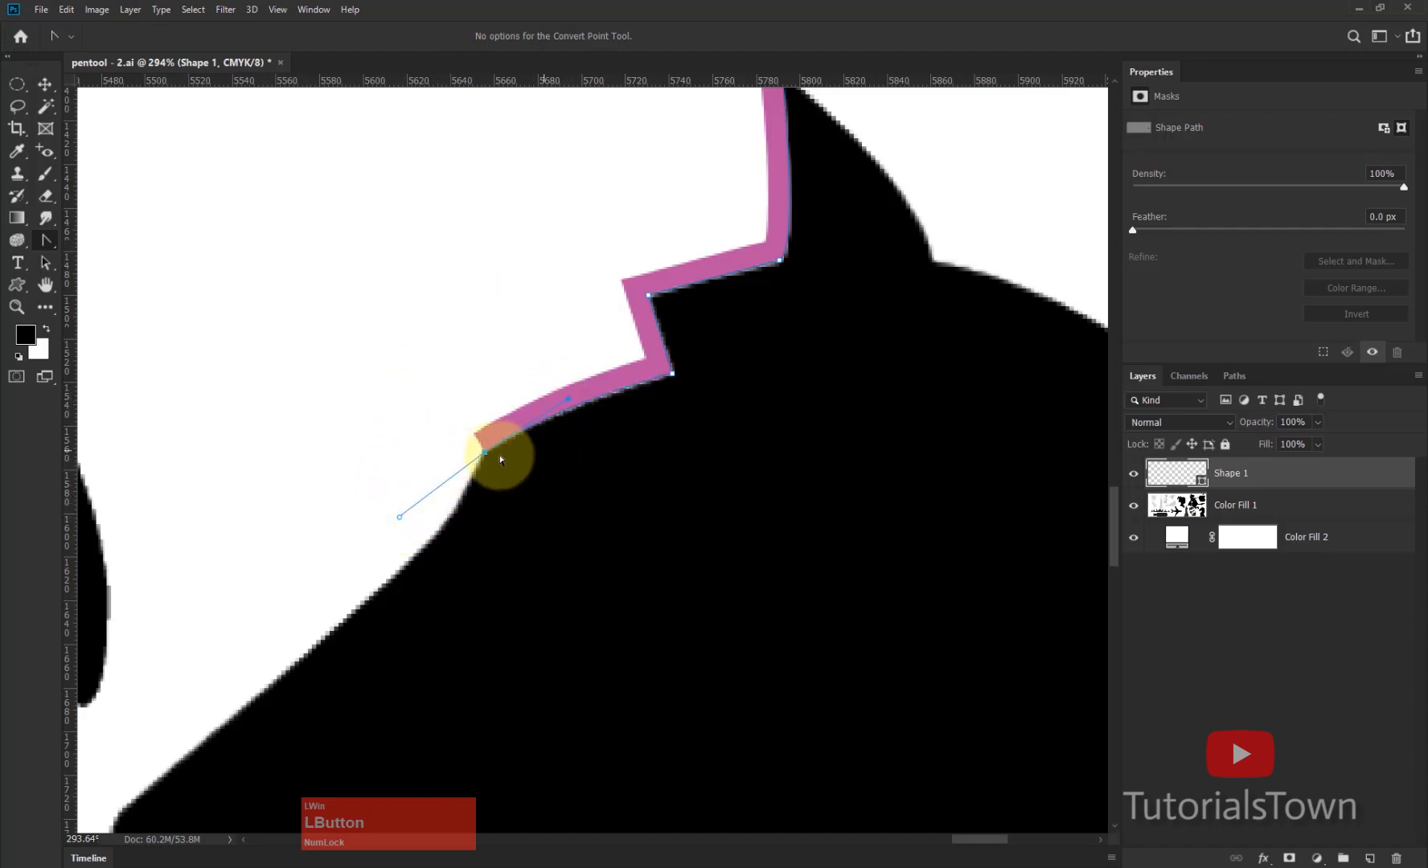
- Continue the horse's outline with the Pen Tool from the forehead down the nose bridge and around the upper corner of the muzzle
{"action": "left_click", "coordinate": [47, 243]}
{"action": "left_click", "coordinate": [121, 238]}
{"action": "left_click_drag", "start_coordinate": [532, 510], "coordinate": [660, 164]}
{"action": "left_click", "coordinate": [690, 108], "text": "alt"}
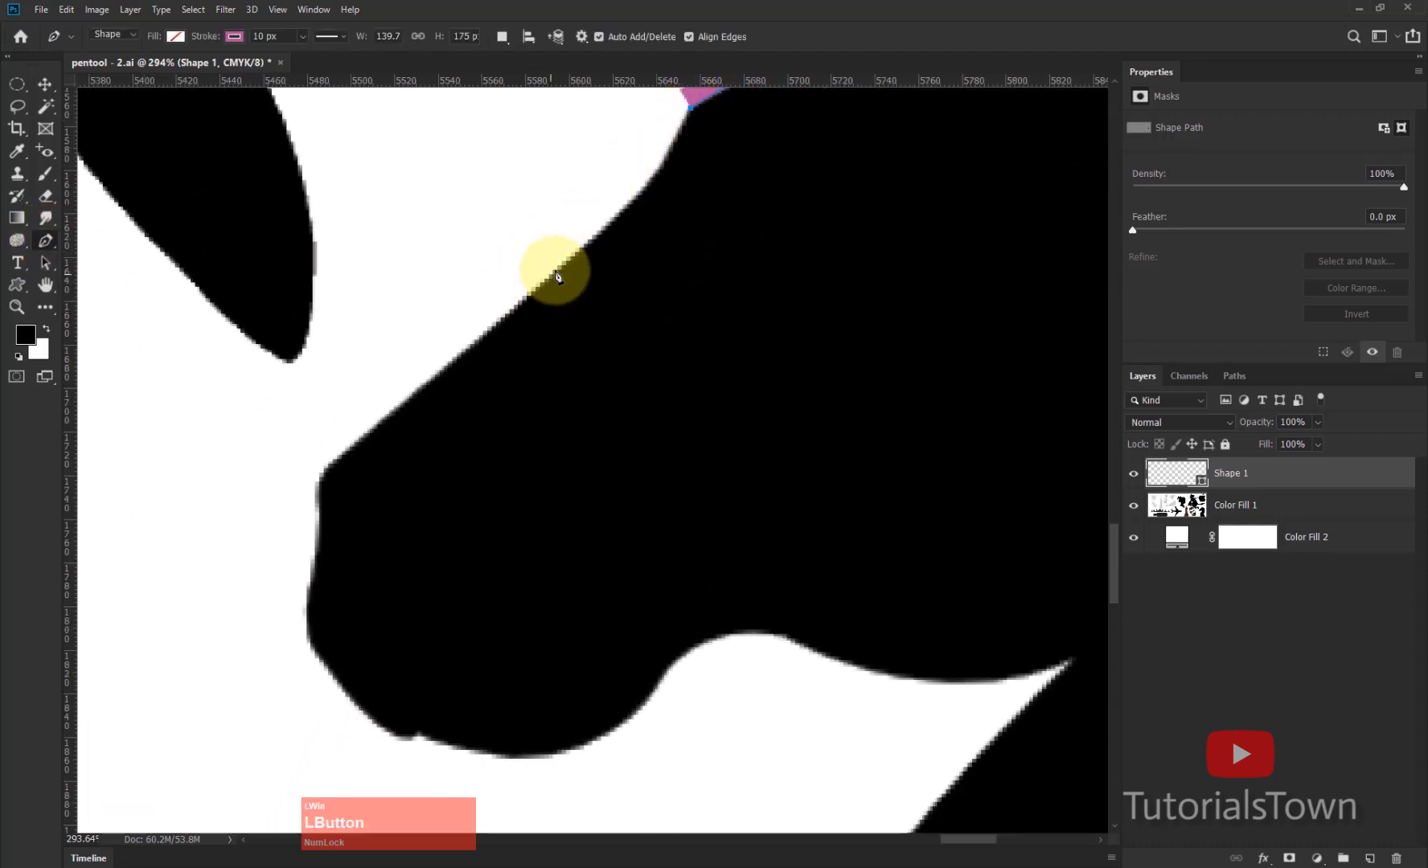
{"action": "mouse_move", "coordinate": [557, 274]}
{"action": "left_mouse_down"}
{"action": "mouse_move", "coordinate": [589, 322]}
{"action": "mouse_move", "coordinate": [623, 318]}
{"action": "mouse_move", "coordinate": [549, 354]}
{"action": "left_mouse_up"}
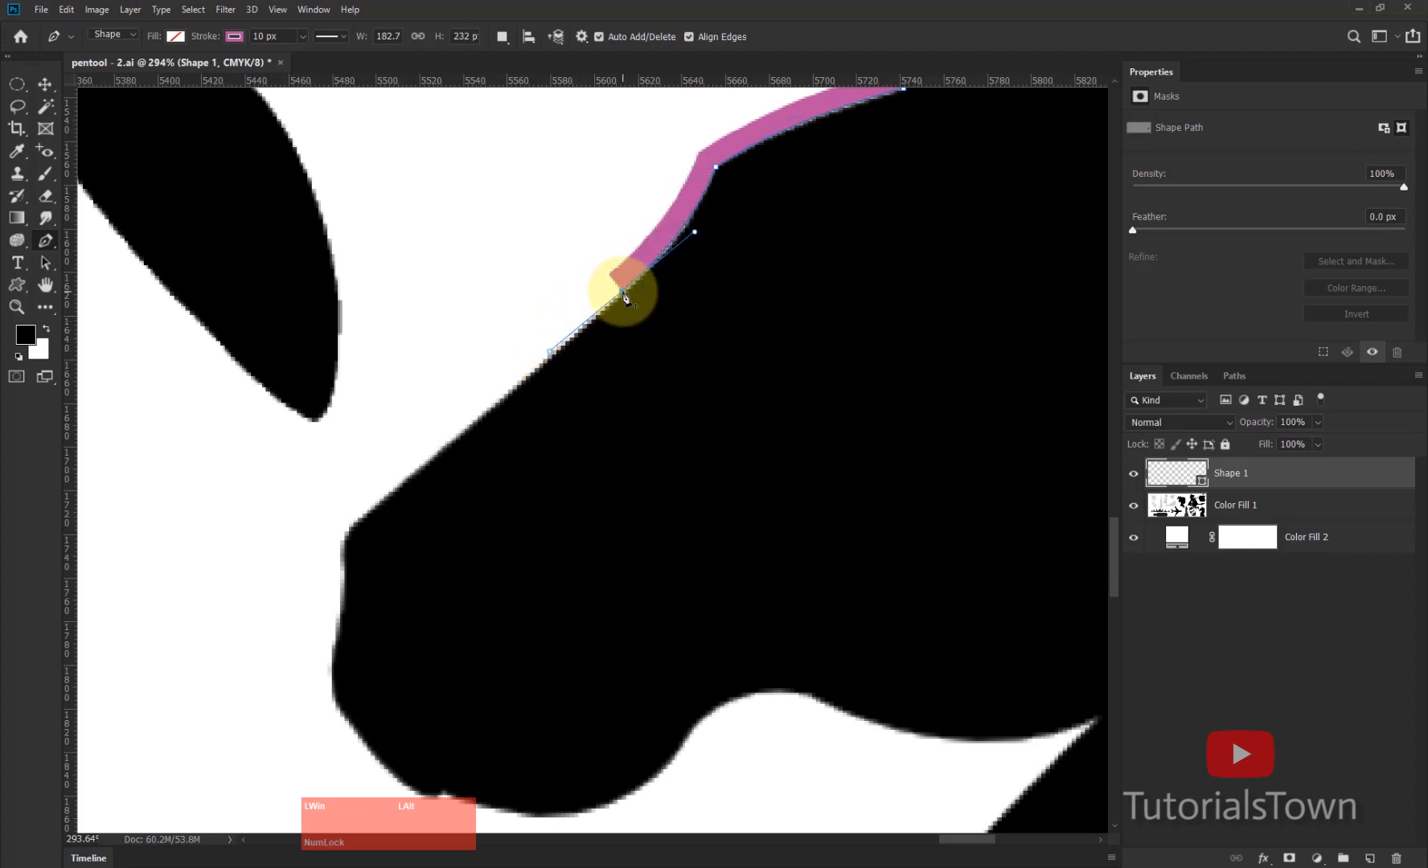
{"action": "left_click_drag", "start_coordinate": [764, 233], "coordinate": [676, 330]}
{"action": "mouse_move", "coordinate": [609, 412]}
{"action": "left_mouse_down"}
{"action": "mouse_move", "coordinate": [611, 391]}
{"action": "mouse_move", "coordinate": [622, 475]}
{"action": "mouse_move", "coordinate": [615, 414]}
{"action": "left_mouse_up"}
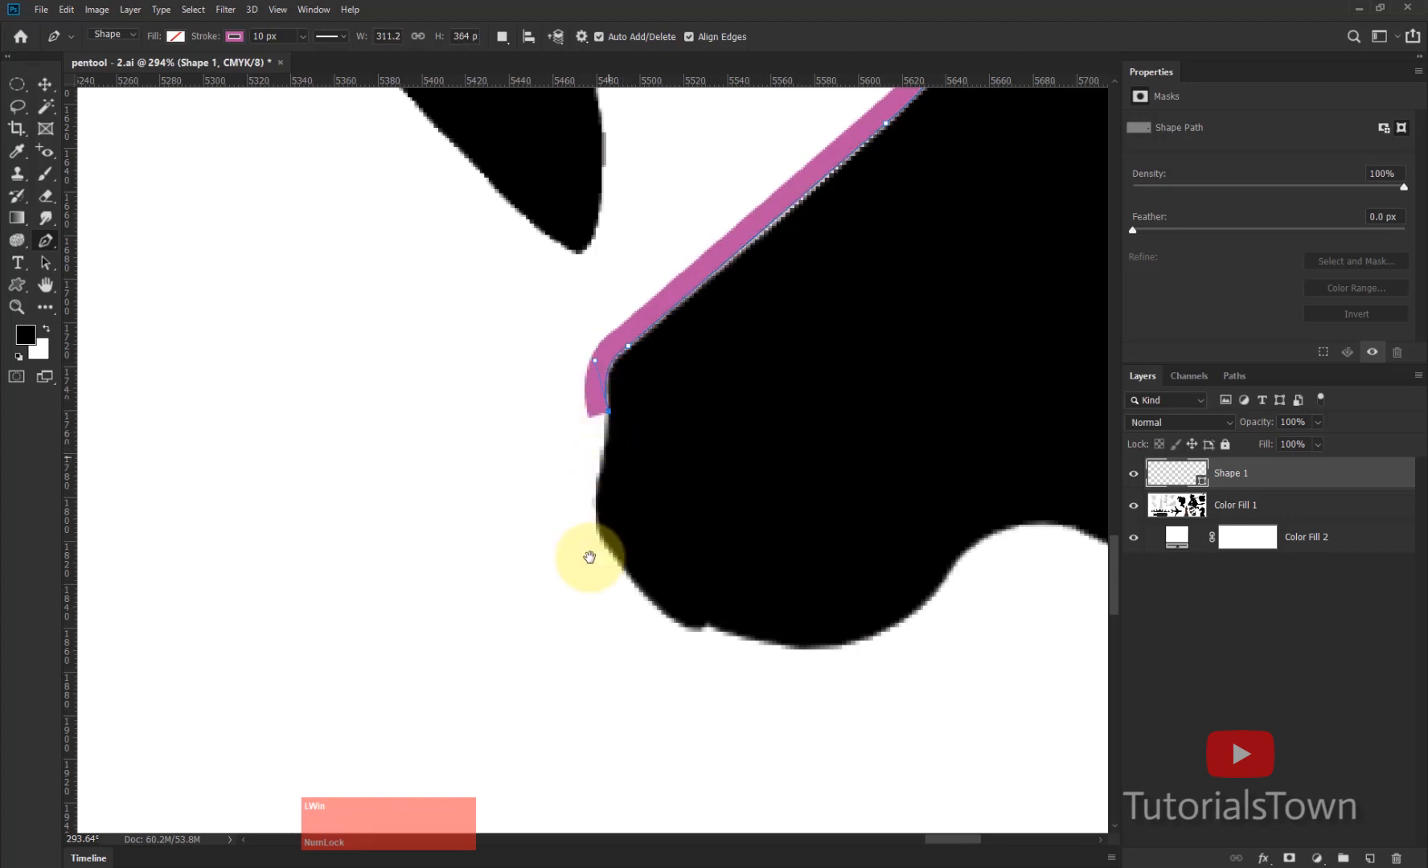
- Trace the front of the muzzle down to the lip notch and remove the notch anchor's outgoing handle
{"action": "left_click_drag", "start_coordinate": [586, 557], "coordinate": [493, 359]}
{"action": "left_click_drag", "start_coordinate": [497, 287], "coordinate": [500, 294]}
{"action": "left_click_drag", "start_coordinate": [510, 360], "coordinate": [532, 385]}
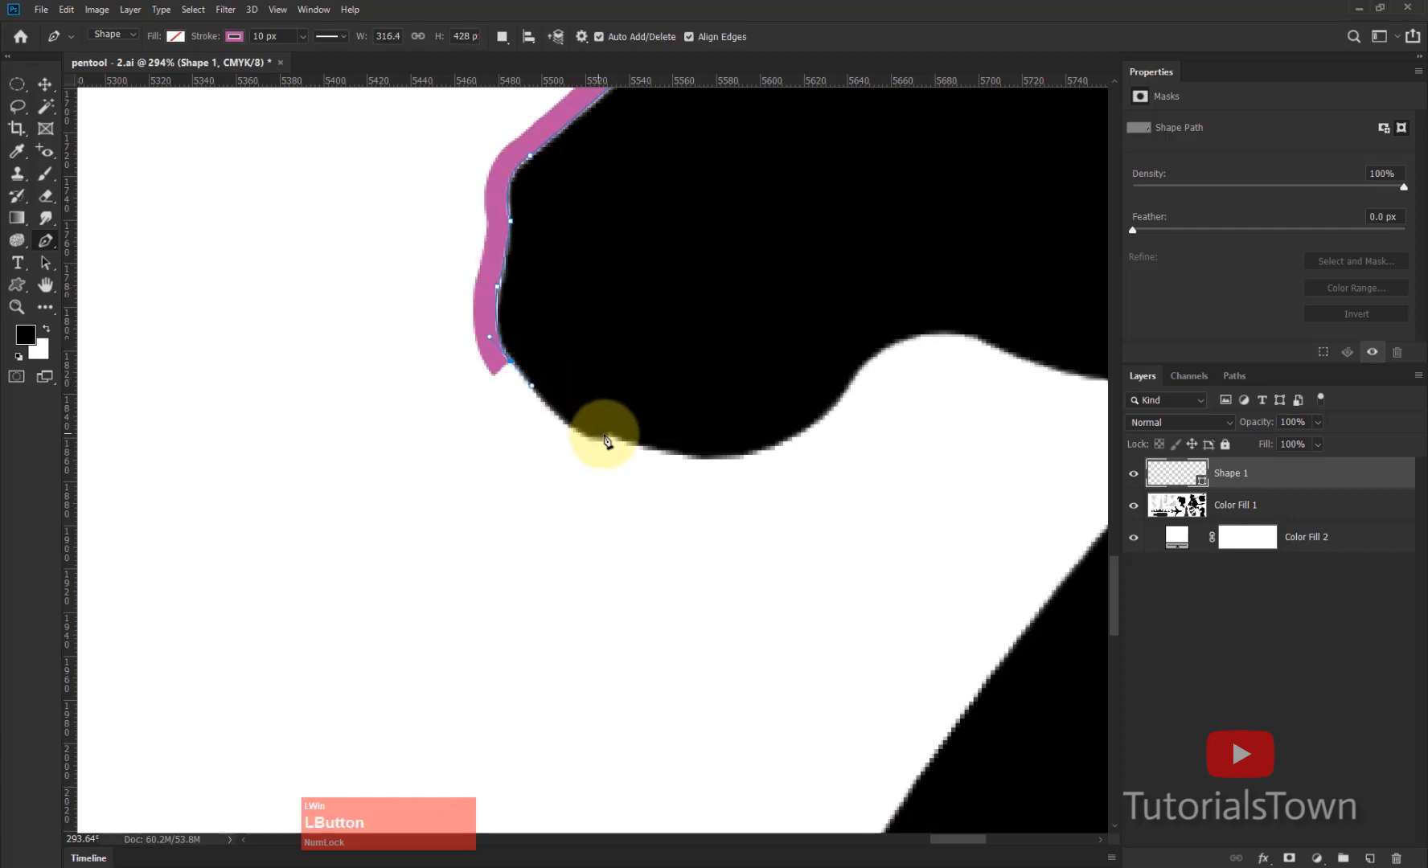
{"action": "left_click_drag", "start_coordinate": [618, 439], "coordinate": [647, 415]}
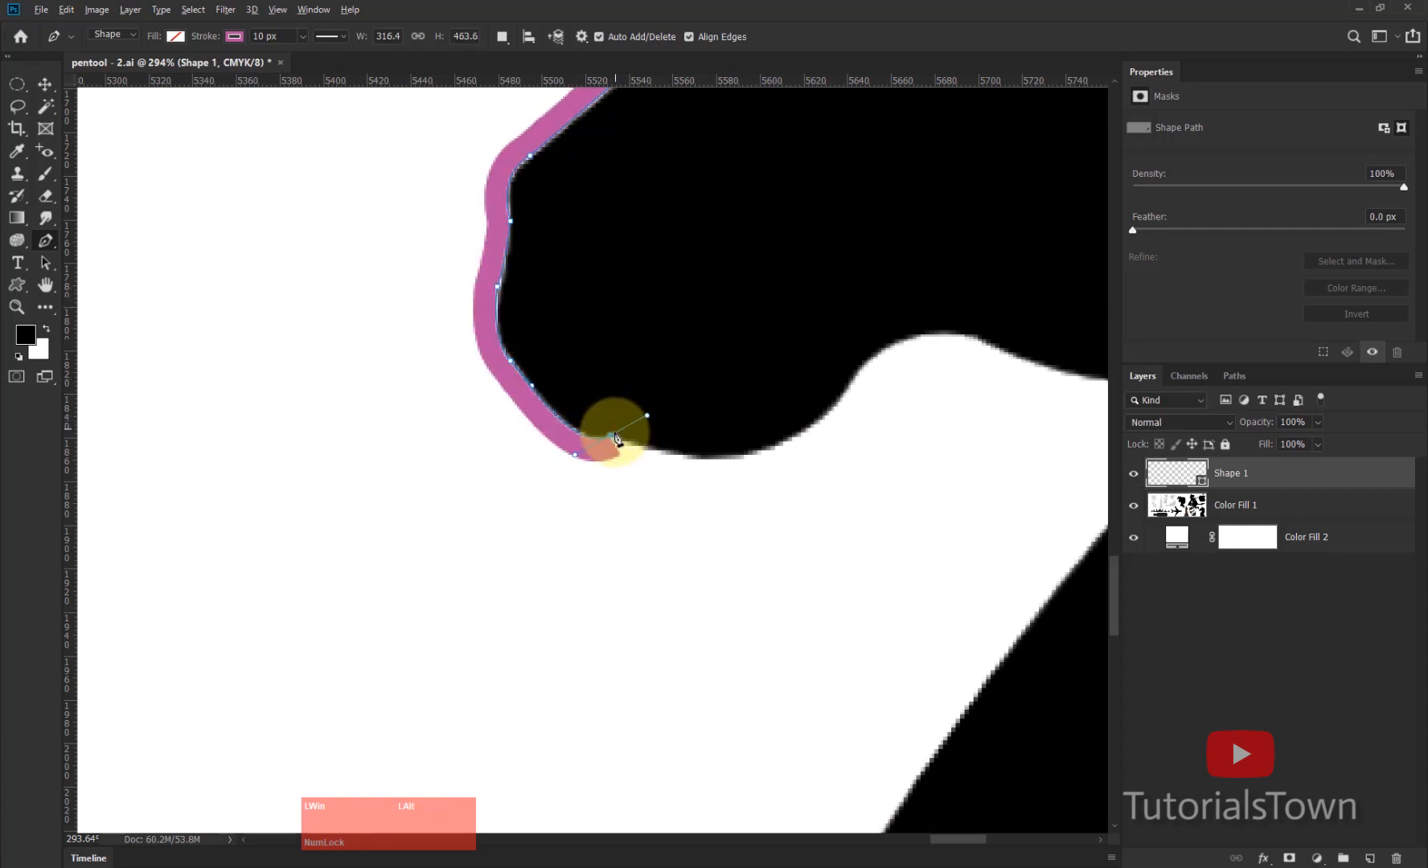
{"action": "key", "text": "ctrl+z"}
{"action": "left_click", "coordinate": [610, 437], "text": "alt"}
- Trace under the chin and jaw to the throat and down the neck's front to the base corner, removing that corner's outgoing handle
{"action": "left_click_drag", "start_coordinate": [765, 440], "coordinate": [562, 580]}
{"action": "left_click_drag", "start_coordinate": [1053, 486], "coordinate": [1102, 460]}
{"action": "scroll", "coordinate": [592, 434], "scroll_direction": "down", "scroll_amount": 5}
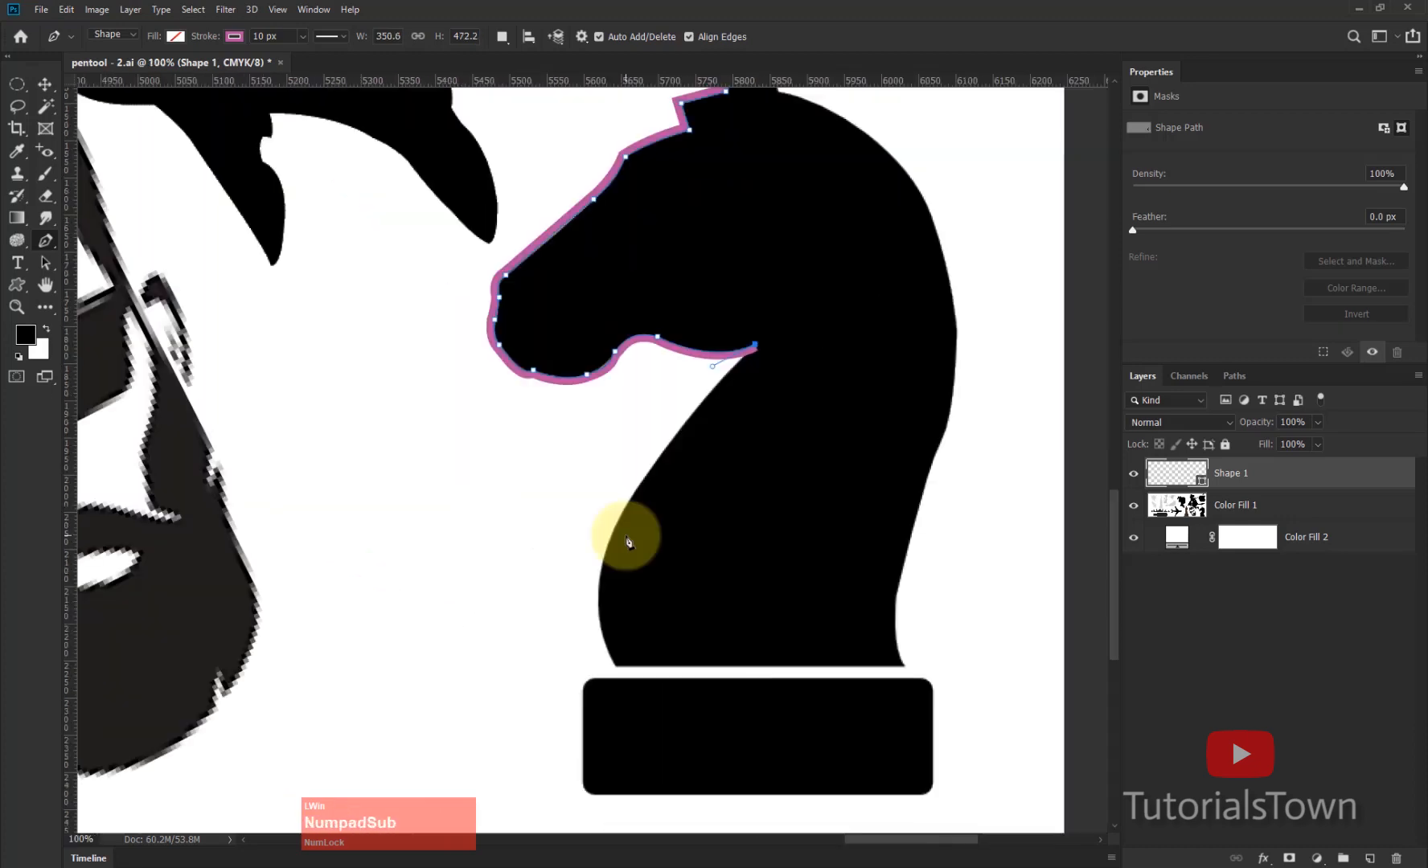
{"action": "left_click_drag", "start_coordinate": [605, 549], "coordinate": [595, 613]}
{"action": "left_click_drag", "start_coordinate": [618, 669], "coordinate": [651, 739]}
{"action": "left_click", "coordinate": [618, 669], "text": "alt"}
- Trace the straight bottom edge of the neck and continue the outline up the curved back of the neck
{"action": "scroll", "coordinate": [902, 667], "scroll_direction": "up", "scroll_amount": 3}
{"action": "left_click", "coordinate": [494, 772]}
{"action": "left_click_drag", "start_coordinate": [474, 635], "coordinate": [486, 537]}
{"action": "left_click_drag", "start_coordinate": [555, 354], "coordinate": [581, 316]}
{"action": "mouse_move", "coordinate": [594, 204]}
{"action": "left_mouse_down"}
{"action": "mouse_move", "coordinate": [591, 151]}
{"action": "mouse_move", "coordinate": [736, 738]}
{"action": "left_mouse_up"}
{"action": "left_click_drag", "start_coordinate": [738, 522], "coordinate": [688, 382]}
- Trace the crest to the back of the ear and close the path at the ear tip, about 623 by 862 px overall
{"action": "left_click_drag", "start_coordinate": [416, 215], "coordinate": [175, 124]}
{"action": "key", "text": "ctrl+z"}
{"action": "left_click_drag", "start_coordinate": [615, 317], "coordinate": [507, 231]}
{"action": "left_click", "coordinate": [416, 216]}
{"action": "left_click_drag", "start_coordinate": [280, 194], "coordinate": [549, 659]}
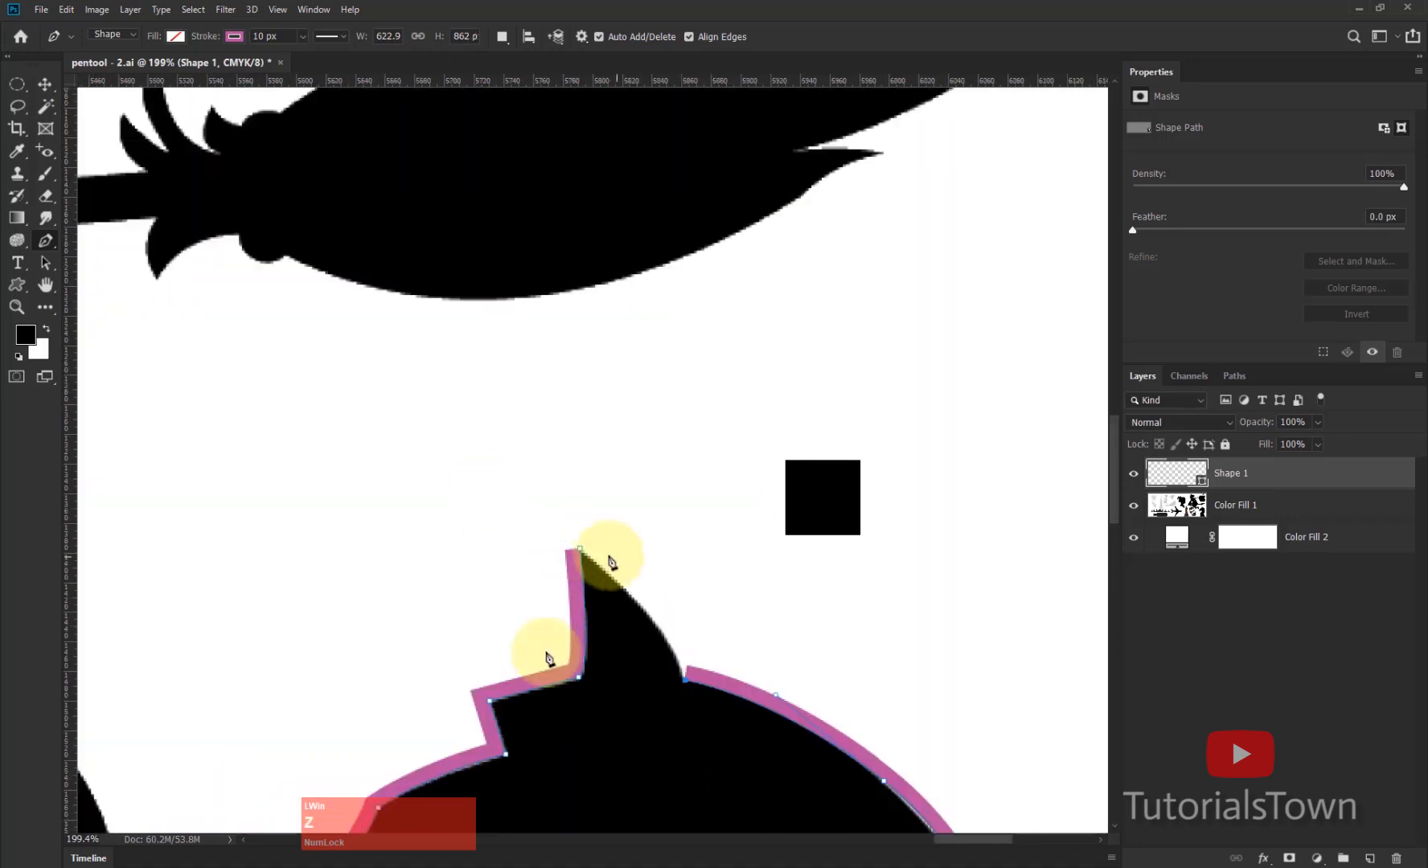
{"action": "left_click_drag", "start_coordinate": [579, 549], "coordinate": [499, 484]}
- Fill the closed knight shape with yellow from the recently used colors, keeping the pink stroke, and deselect it with the Move Tool
{"action": "key", "text": "ctrl+0"}
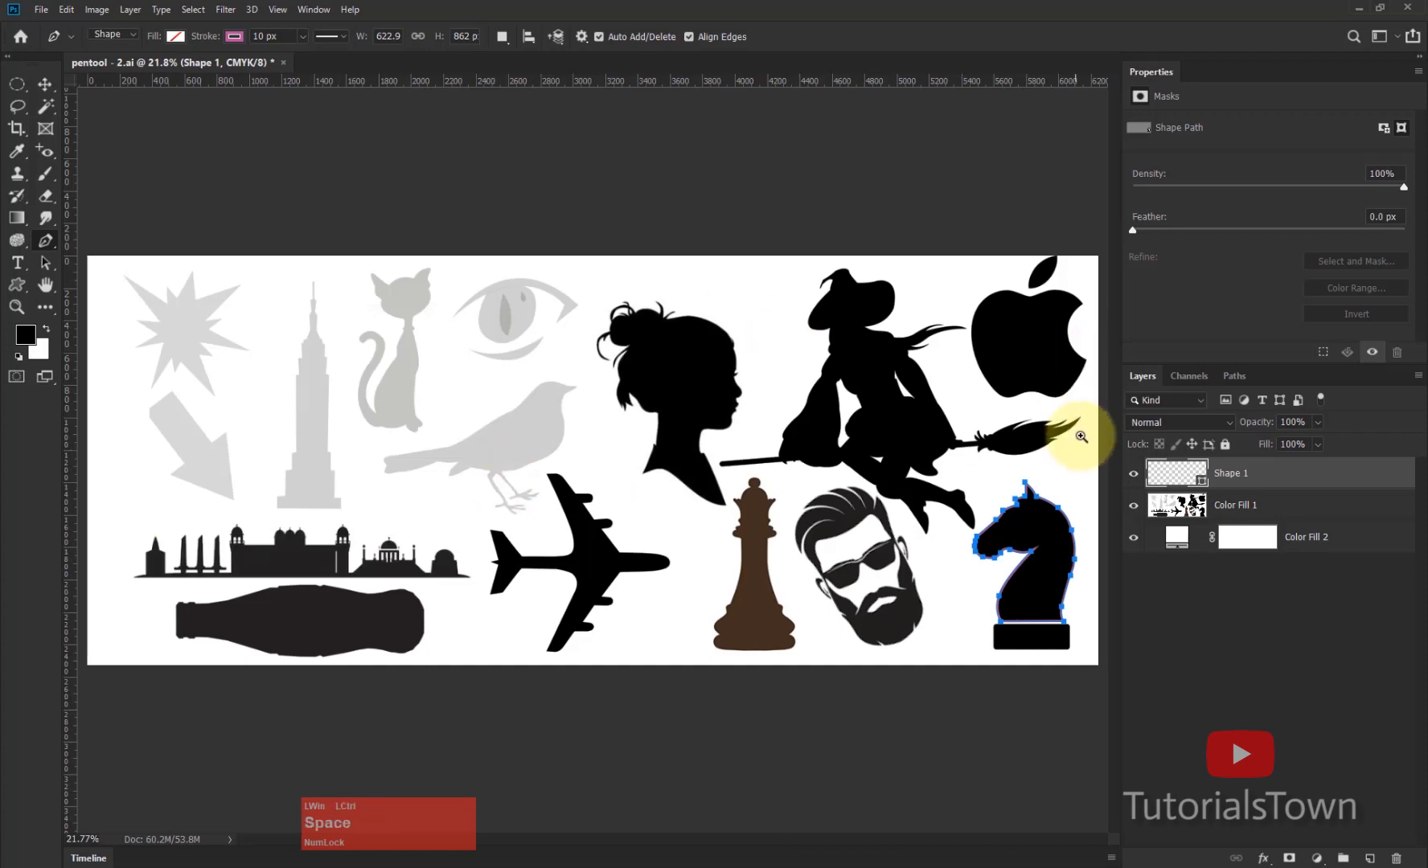
{"action": "left_click_drag", "start_coordinate": [985, 492], "coordinate": [1084, 566]}
{"action": "left_click_drag", "start_coordinate": [757, 566], "coordinate": [876, 455]}
{"action": "key", "text": "ctrl+minus"}
{"action": "key", "text": "ctrl+minus"}
{"action": "key", "text": "ctrl+minus"}
{"action": "key", "text": "ctrl+minus"}
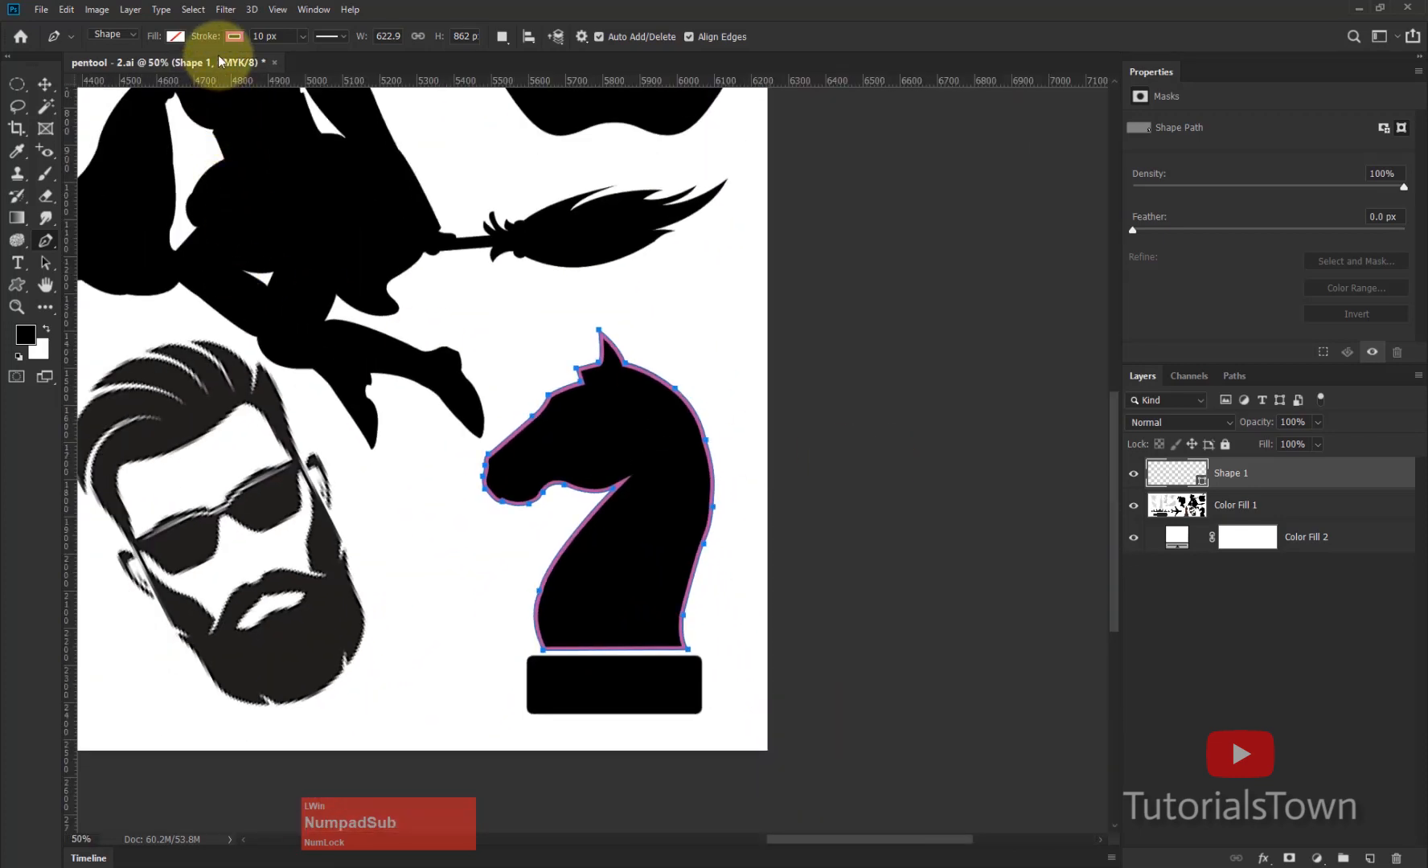
{"action": "left_click", "coordinate": [175, 36]}
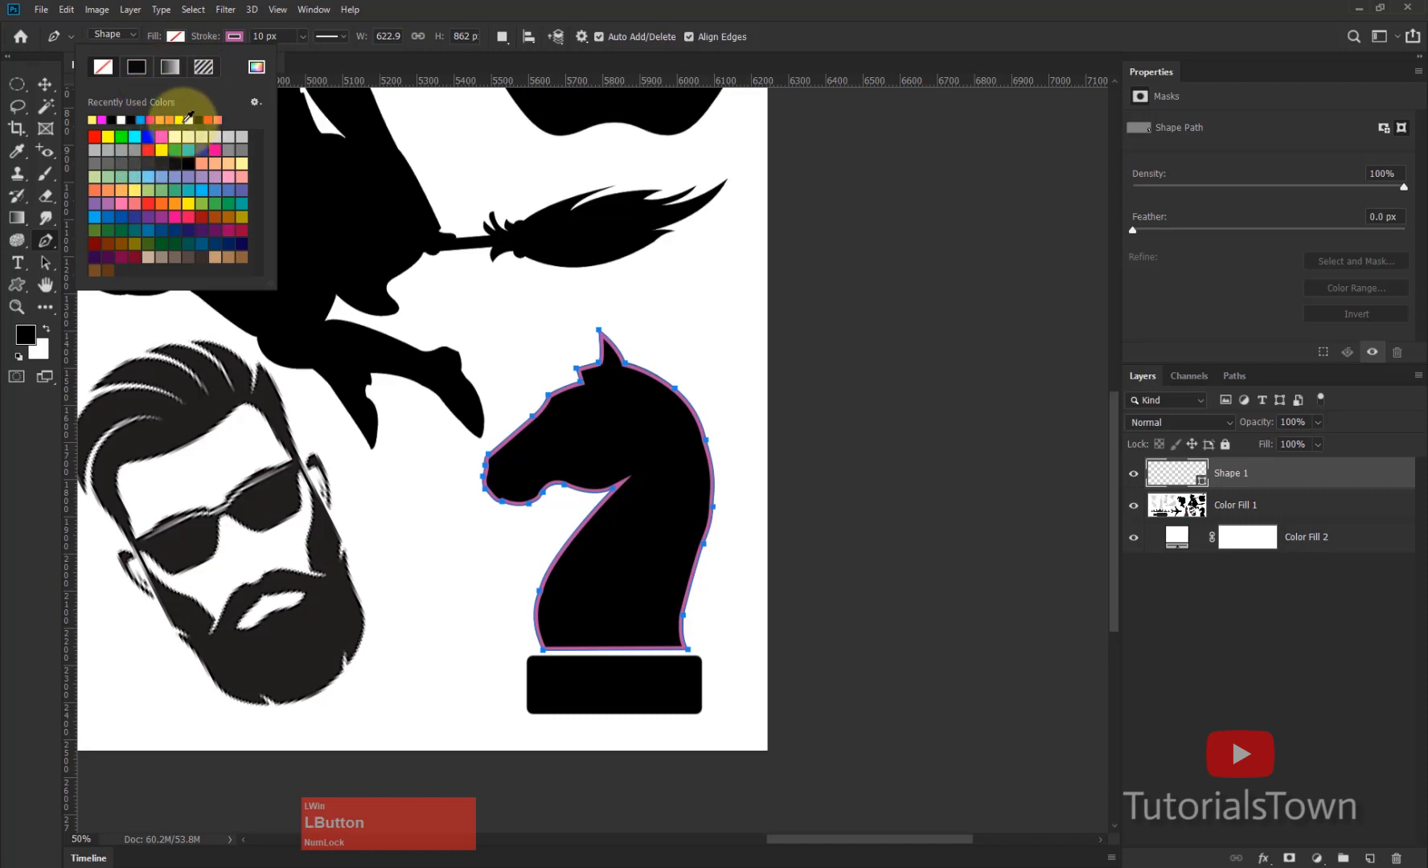
{"action": "left_click", "coordinate": [181, 119]}
{"action": "left_click", "coordinate": [24, 518]}
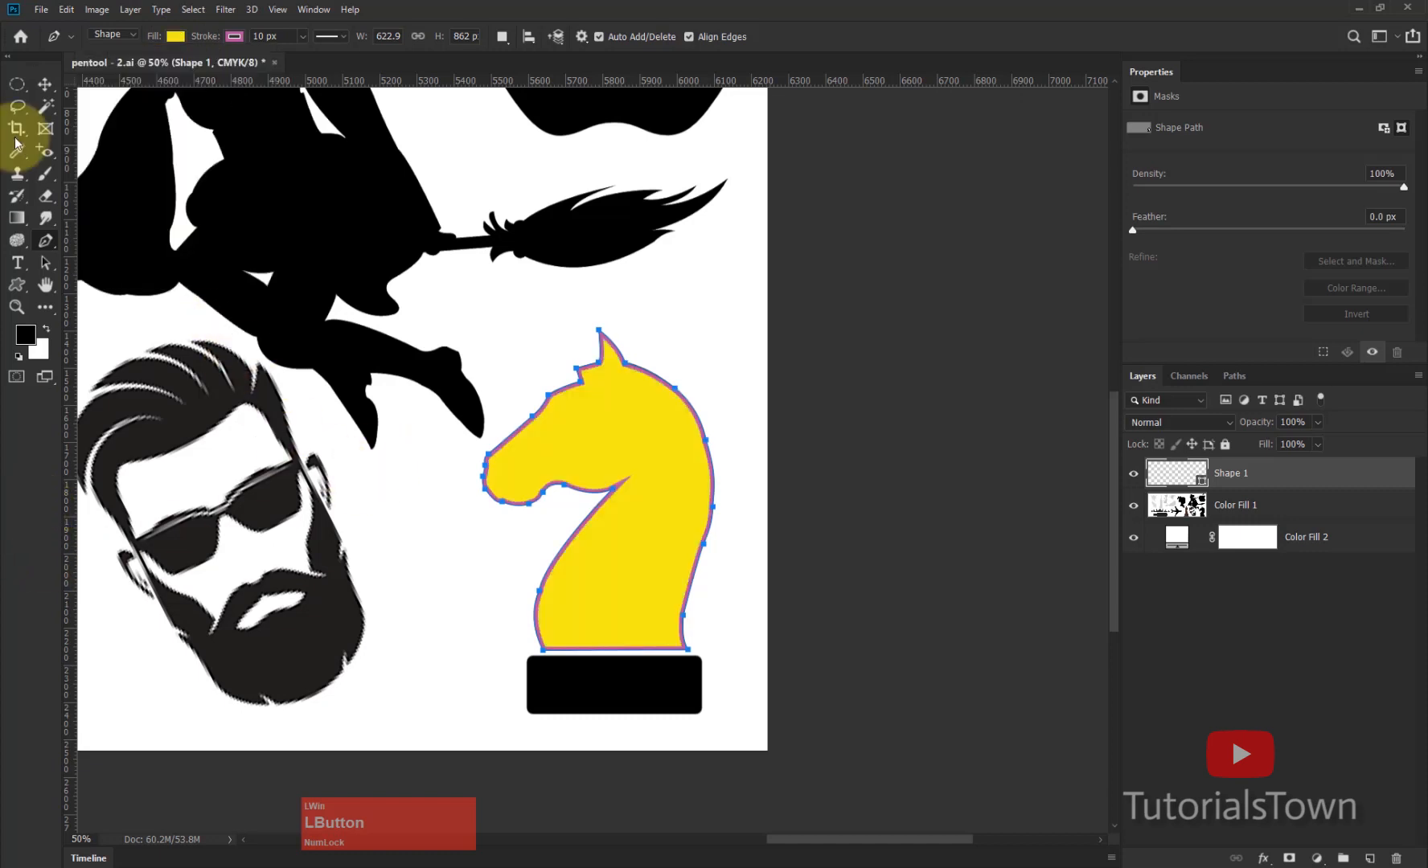
{"action": "left_click", "coordinate": [46, 84]}
{"action": "left_click", "coordinate": [907, 352]}
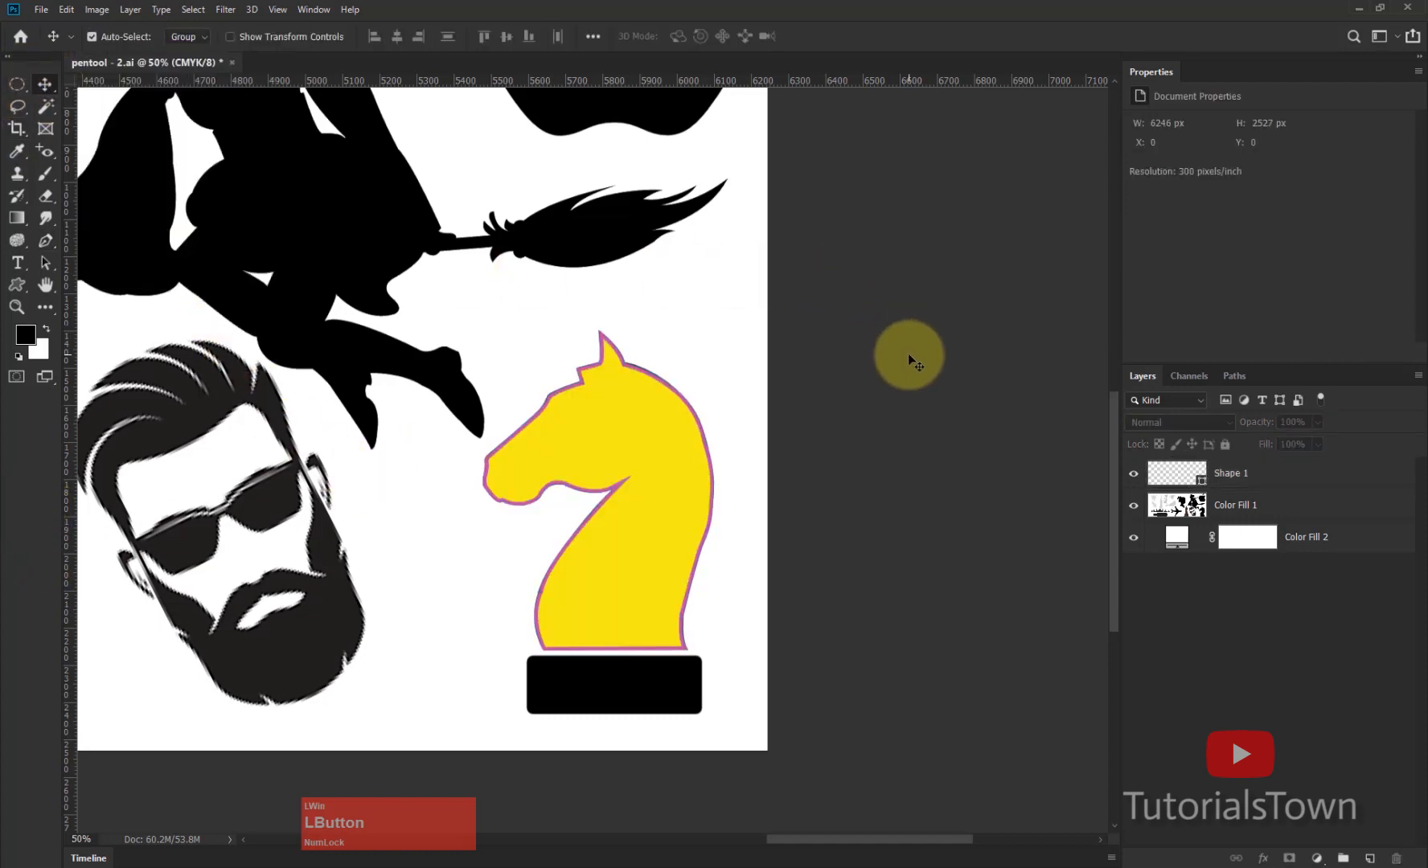